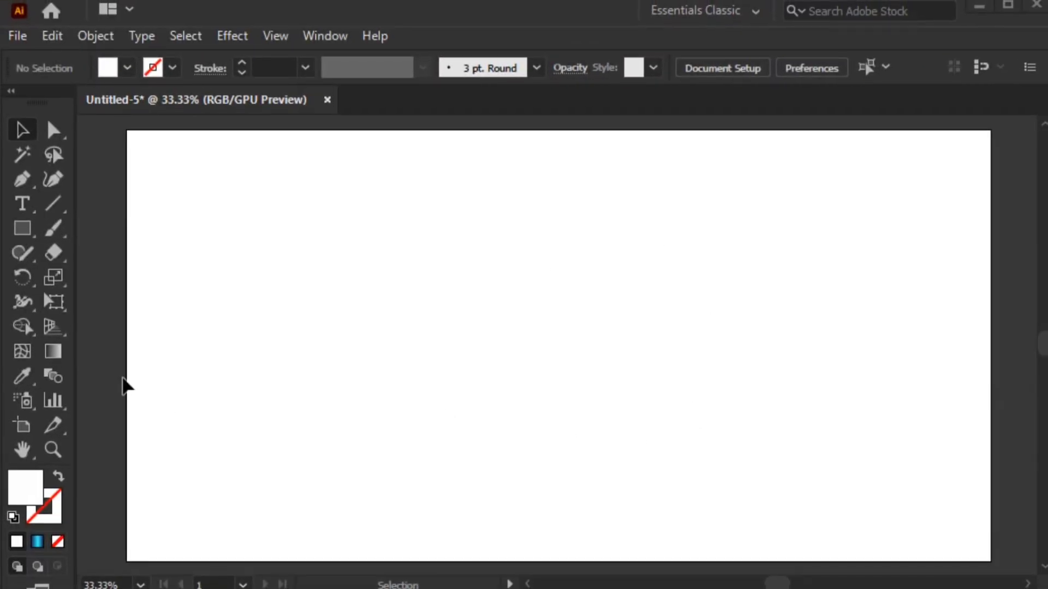
# Activate the Ellipse tool with fill set to None and a black stroke
pyautogui.moveTo(20, 229); pyautogui.dragTo(149, 279)
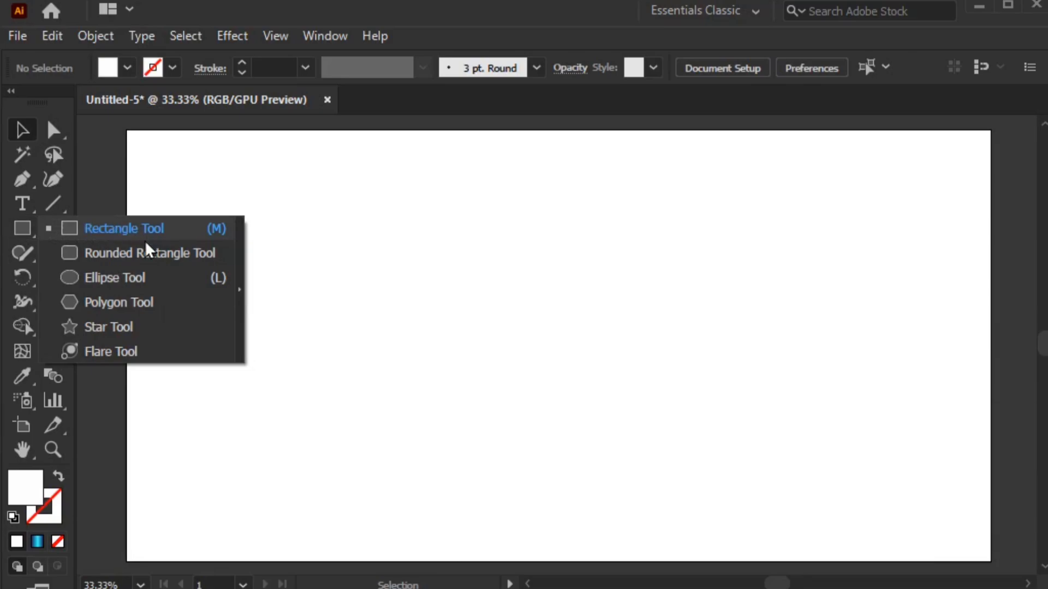
pyautogui.click(149, 279)
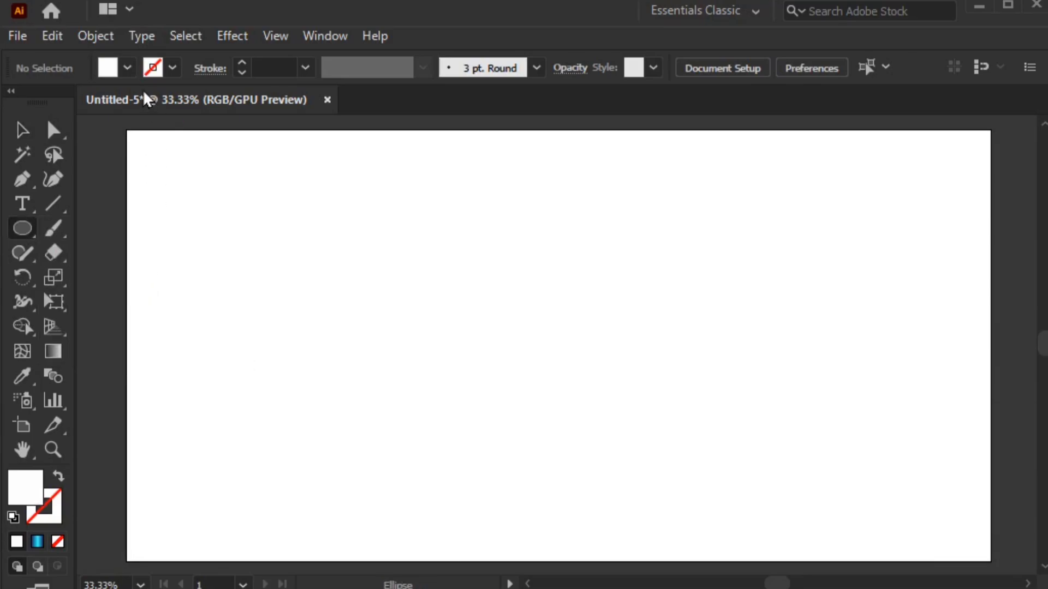
pyautogui.click(127, 68)
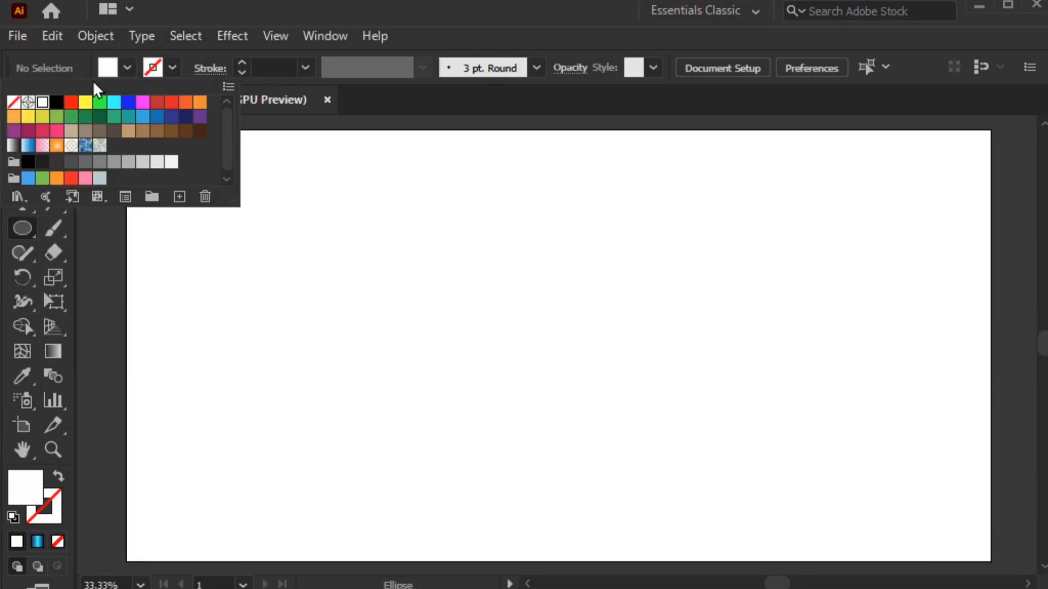
pyautogui.click(13, 102)
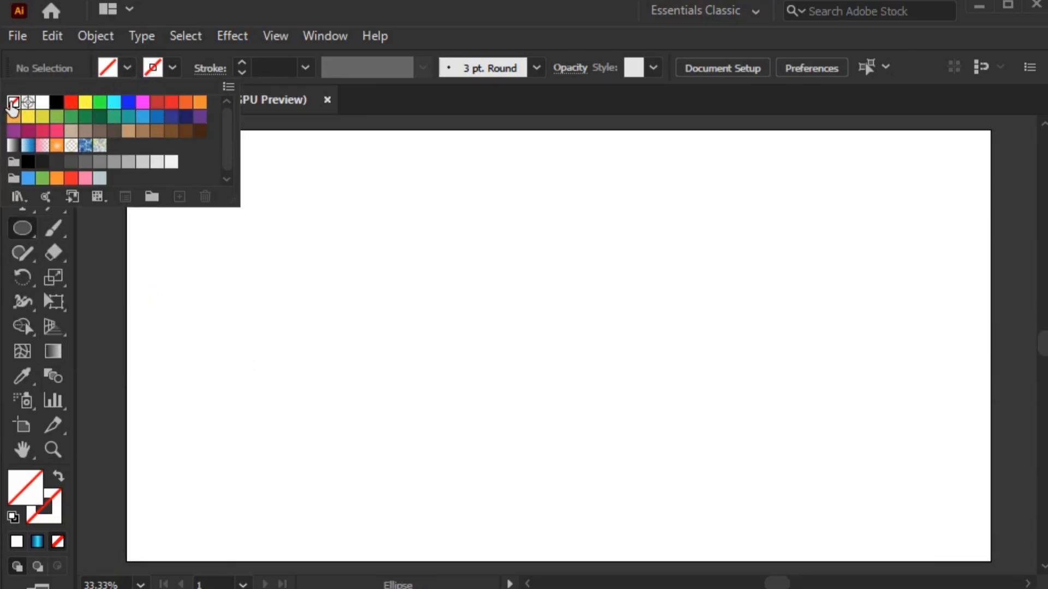
pyautogui.click(174, 66)
pyautogui.click(57, 103)
pyautogui.click(172, 68)
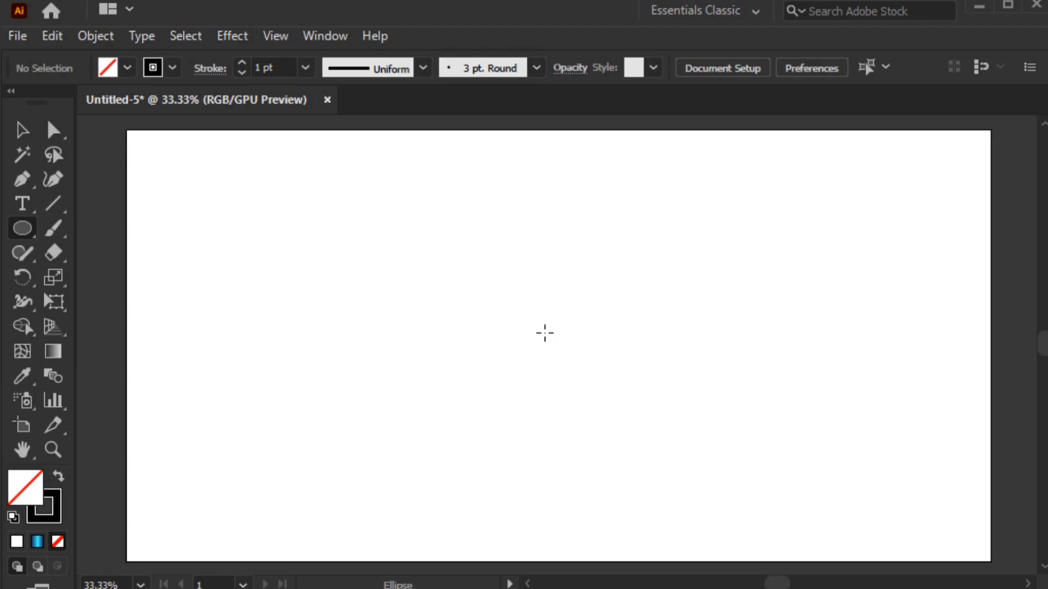
# Draw a large circle and give its outline a 2 pt stroke
pyautogui.moveTo(552, 330); pyautogui.dragTo(617, 441)
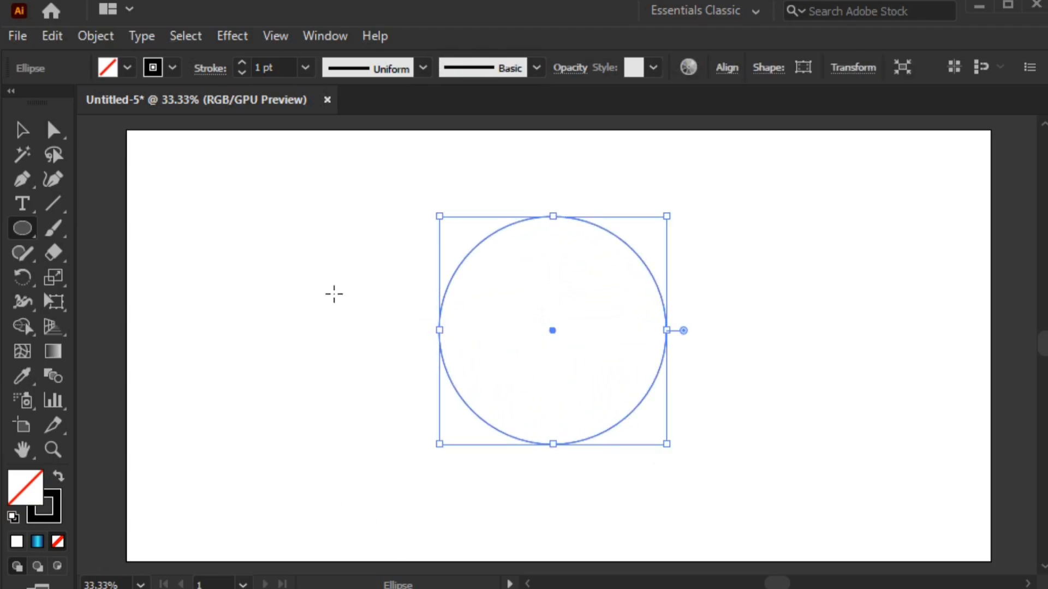
pyautogui.click(23, 132)
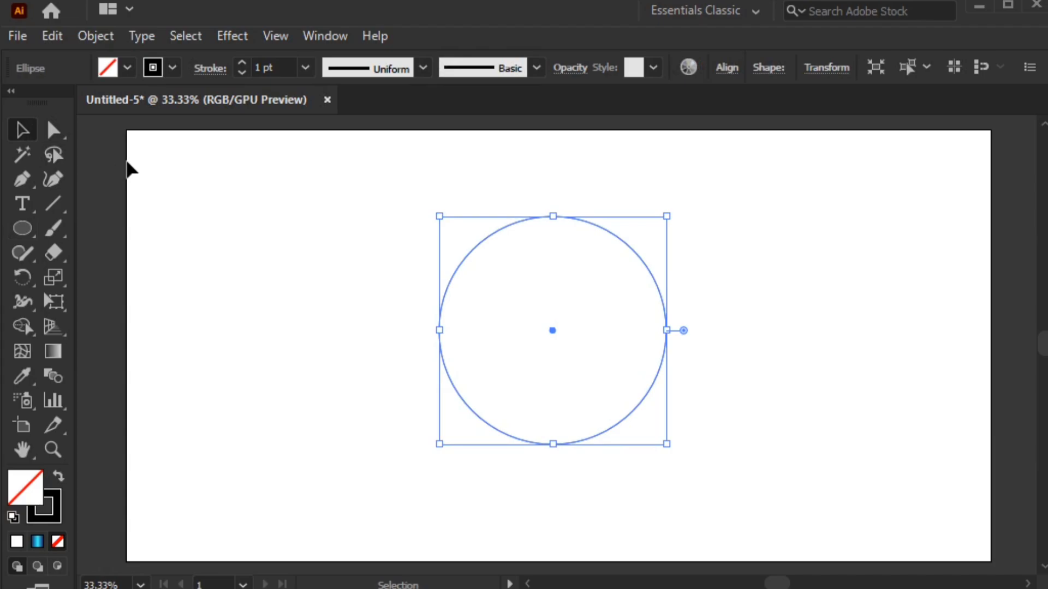
pyautogui.click(395, 209)
pyautogui.moveTo(402, 201); pyautogui.dragTo(508, 303)
pyautogui.click(242, 62)
pyautogui.click(382, 262)
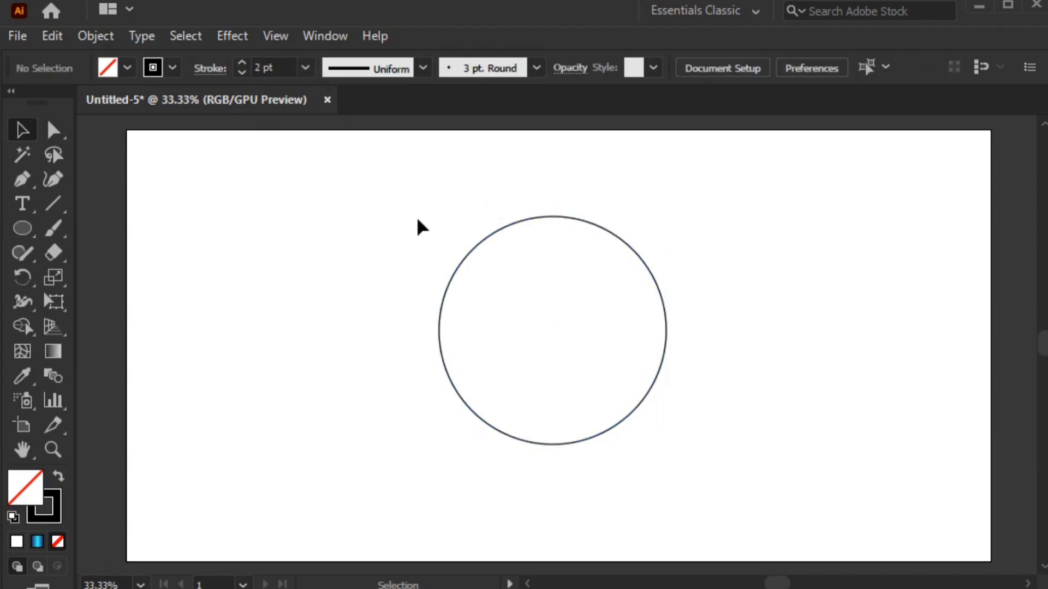
# Paste a shrunken copy in front, drop it to the bottom edge, and delete the leftover
pyautogui.moveTo(416, 218); pyautogui.dragTo(533, 334)
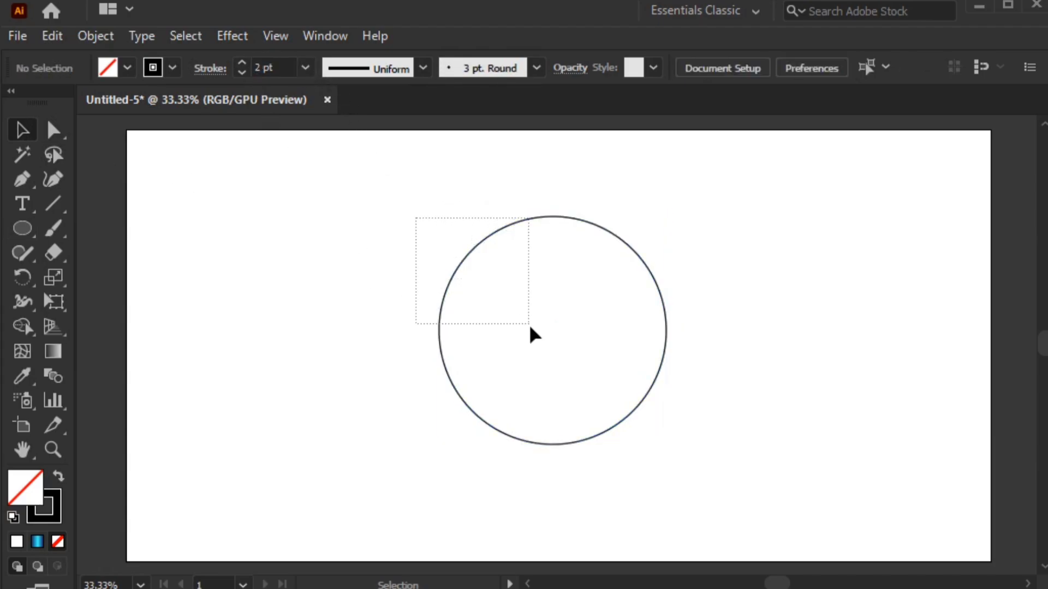
pyautogui.click(52, 36)
pyautogui.click(91, 134)
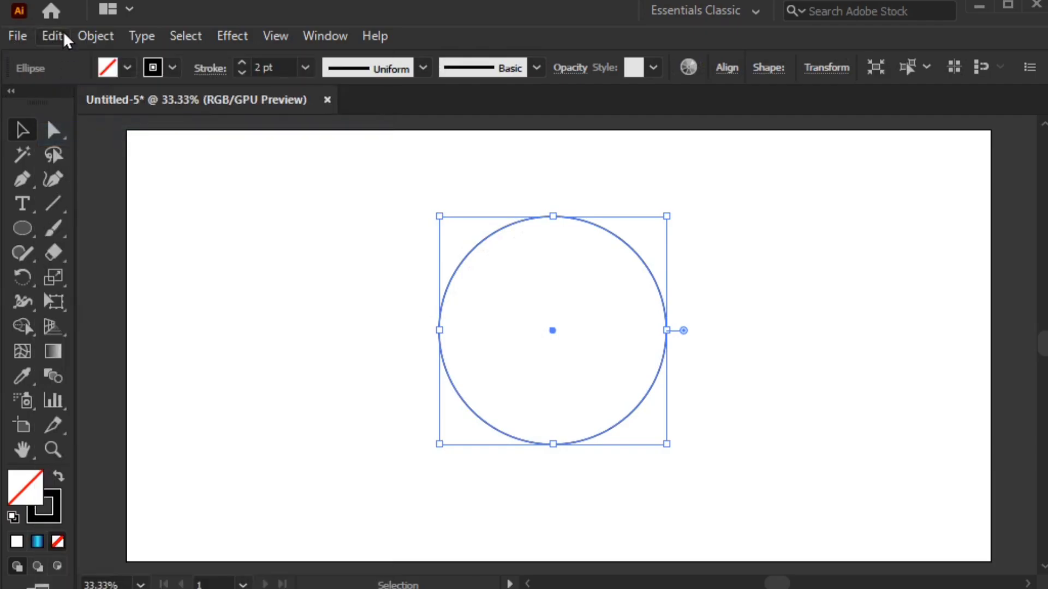
pyautogui.click(53, 35)
pyautogui.click(108, 183)
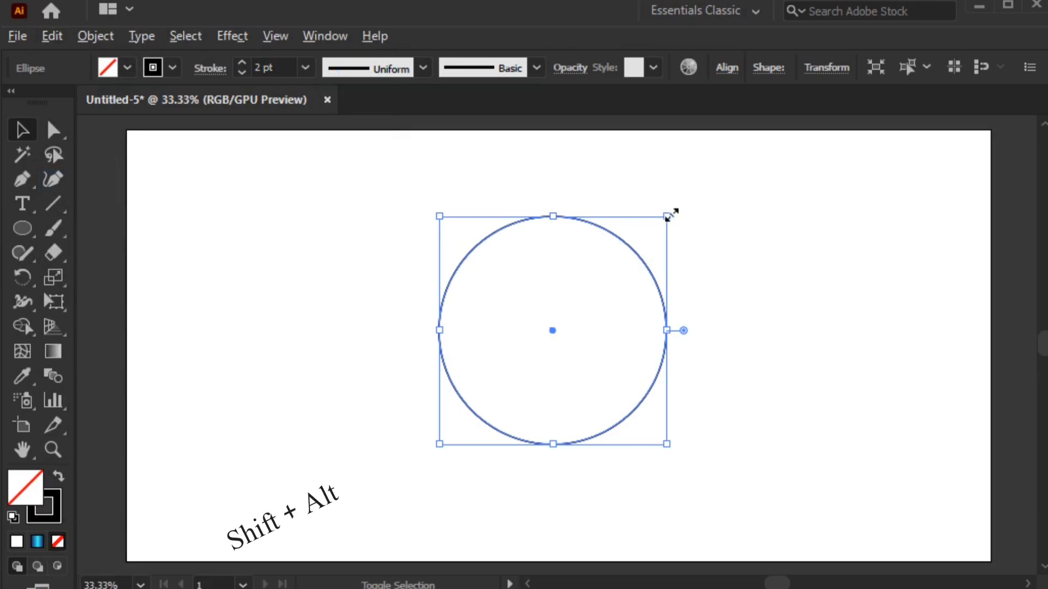
pyautogui.moveTo(667, 216); pyautogui.dragTo(579, 299)
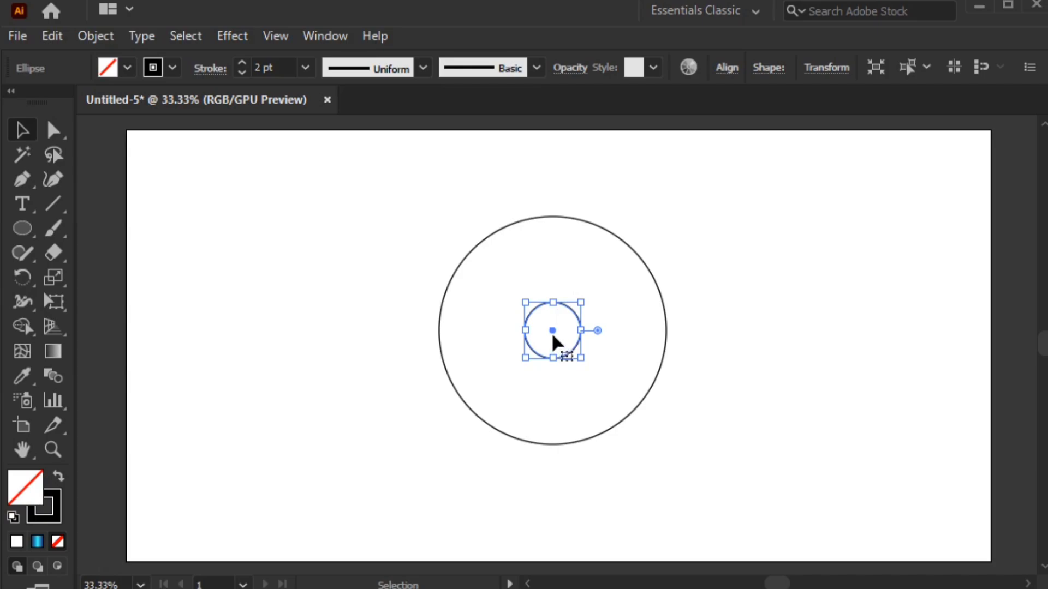
pyautogui.moveTo(553, 332); pyautogui.dragTo(549, 418)
pyautogui.moveTo(594, 290)
pyautogui.mouseDown()
pyautogui.moveTo(571, 341)
pyautogui.moveTo(561, 335)
pyautogui.mouseUp()
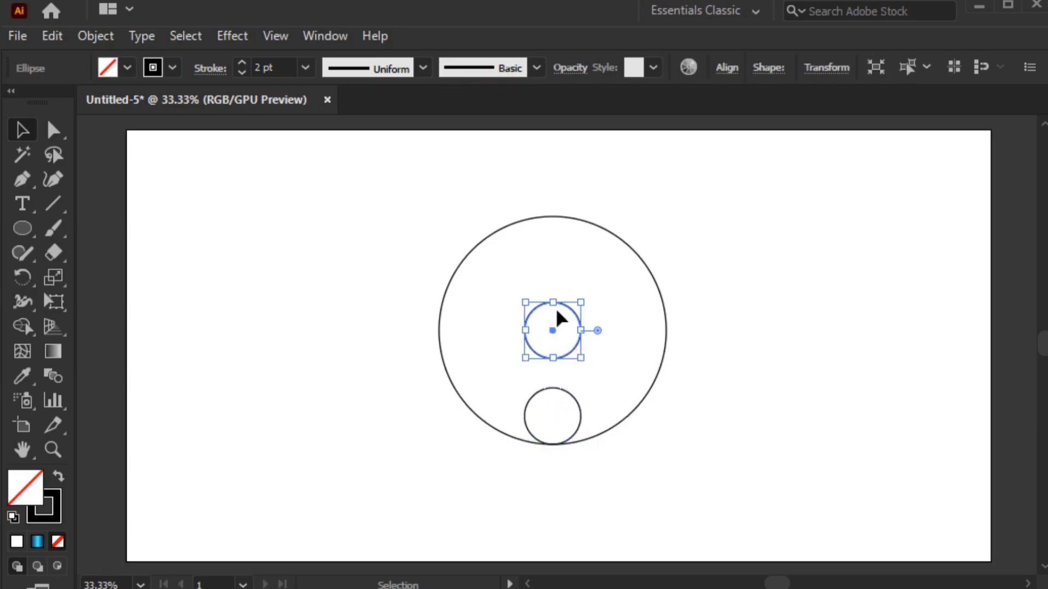
pyautogui.press('Delete')
pyautogui.moveTo(560, 349); pyautogui.dragTo(583, 441)
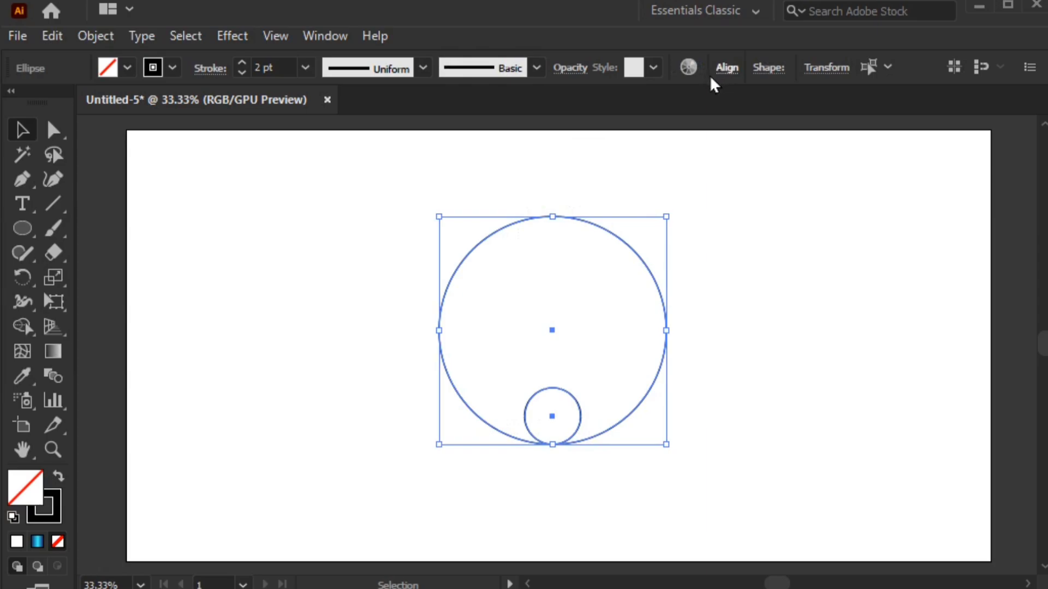
# Scale both circles down together and nudge them slightly upward on the artboard
pyautogui.click(725, 67)
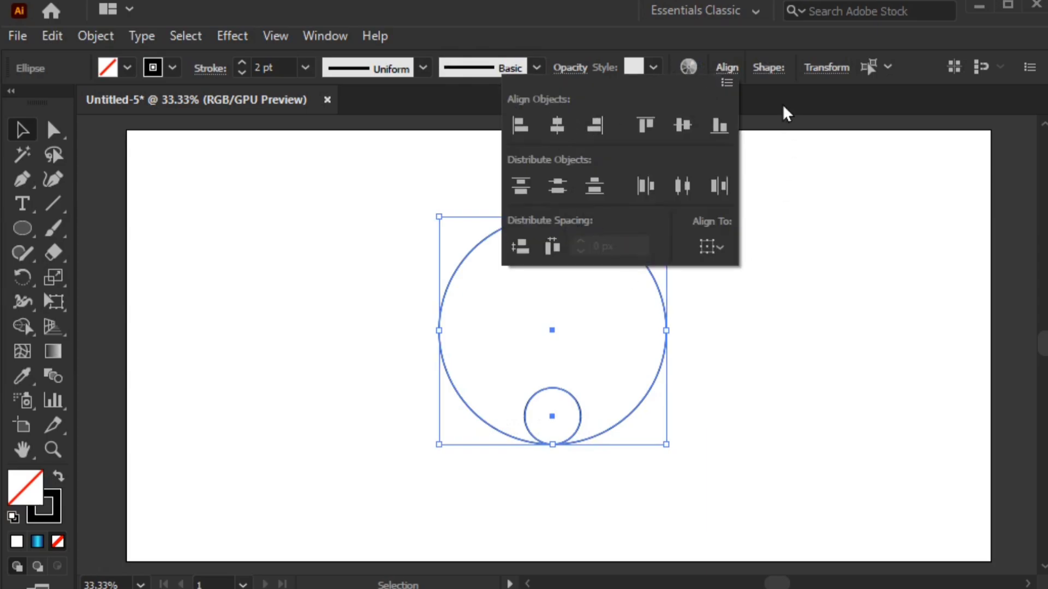
pyautogui.click(690, 218)
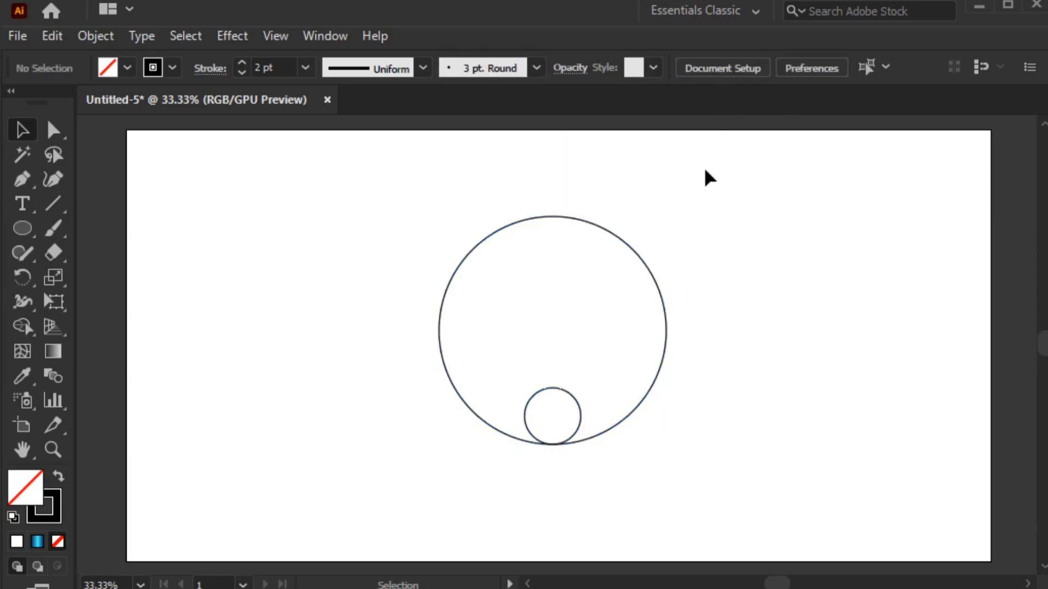
pyautogui.moveTo(704, 168)
pyautogui.mouseDown()
pyautogui.moveTo(613, 316)
pyautogui.moveTo(455, 497)
pyautogui.mouseUp()
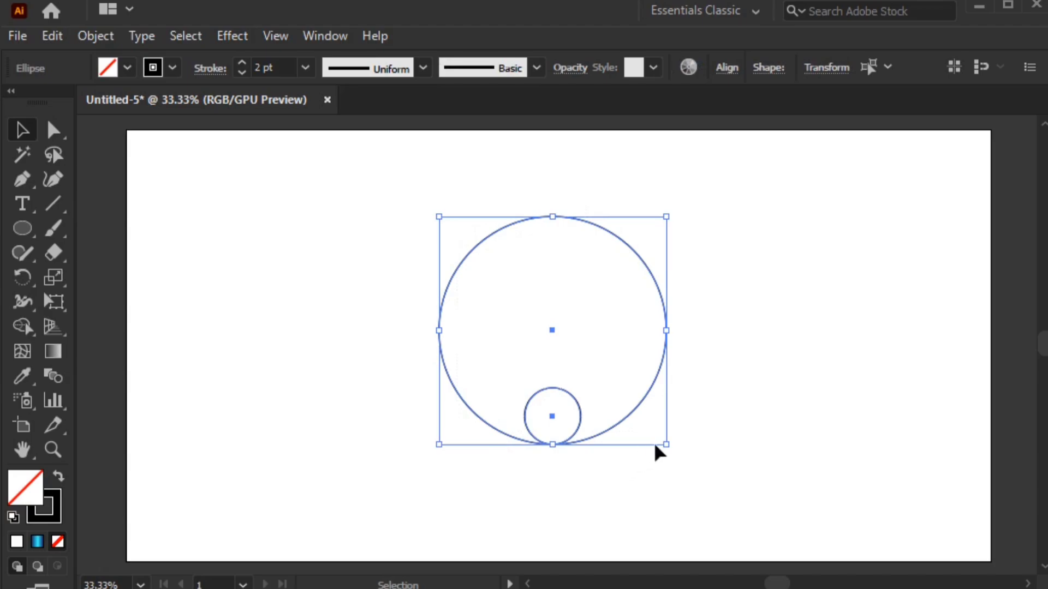
pyautogui.moveTo(665, 437); pyautogui.dragTo(618, 396)
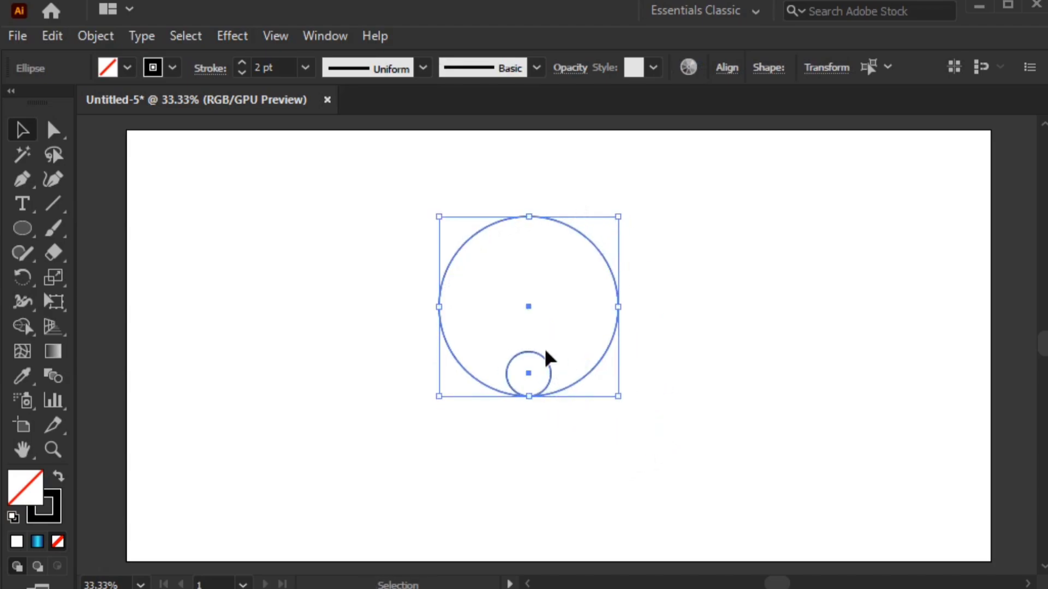
pyautogui.moveTo(529, 306); pyautogui.dragTo(528, 276)
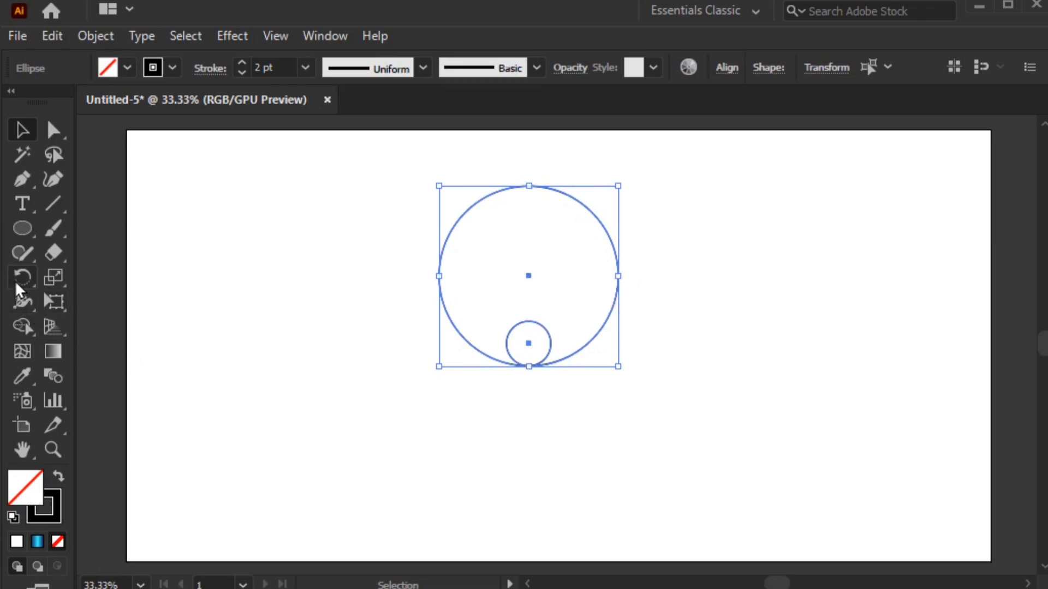
pyautogui.moveTo(15, 281); pyautogui.dragTo(116, 287)
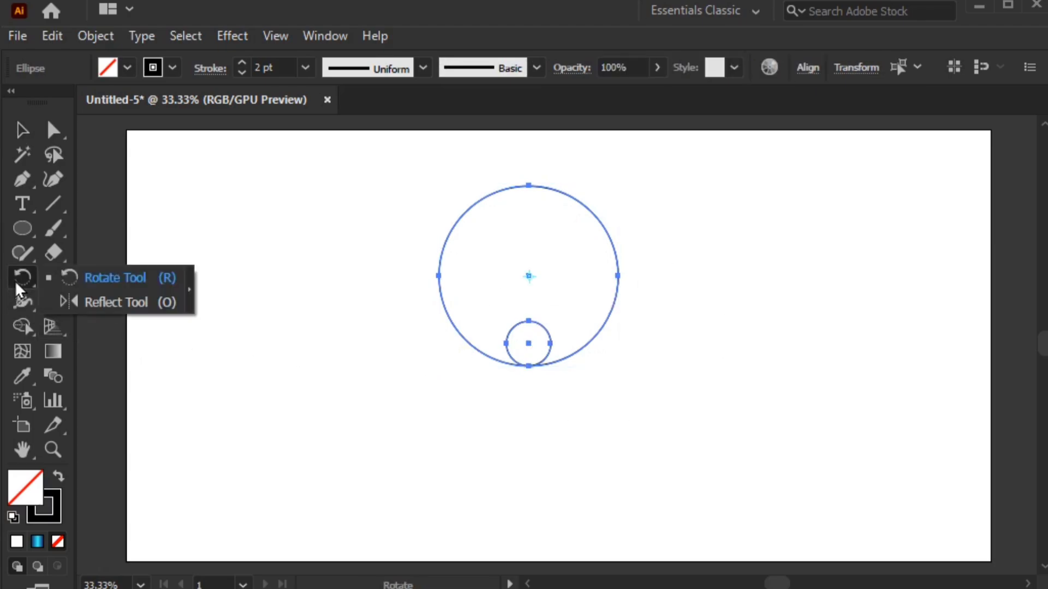
# Copy the large circle at 60° around the small circle's centre, repeating to make six
pyautogui.click(117, 279)
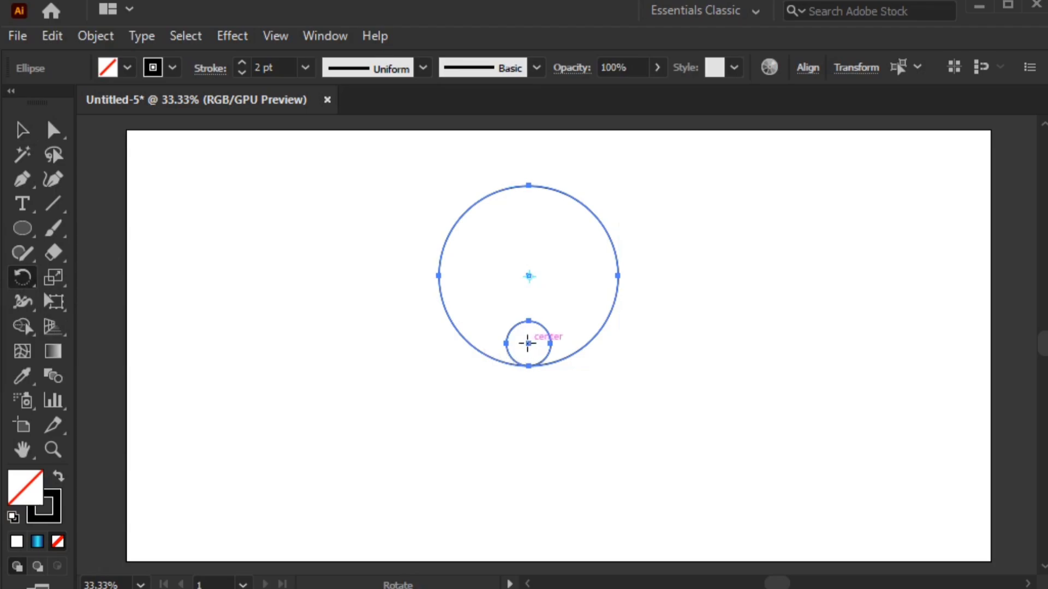
pyautogui.keyDown('alt'); pyautogui.click(527, 344); pyautogui.keyUp('alt')
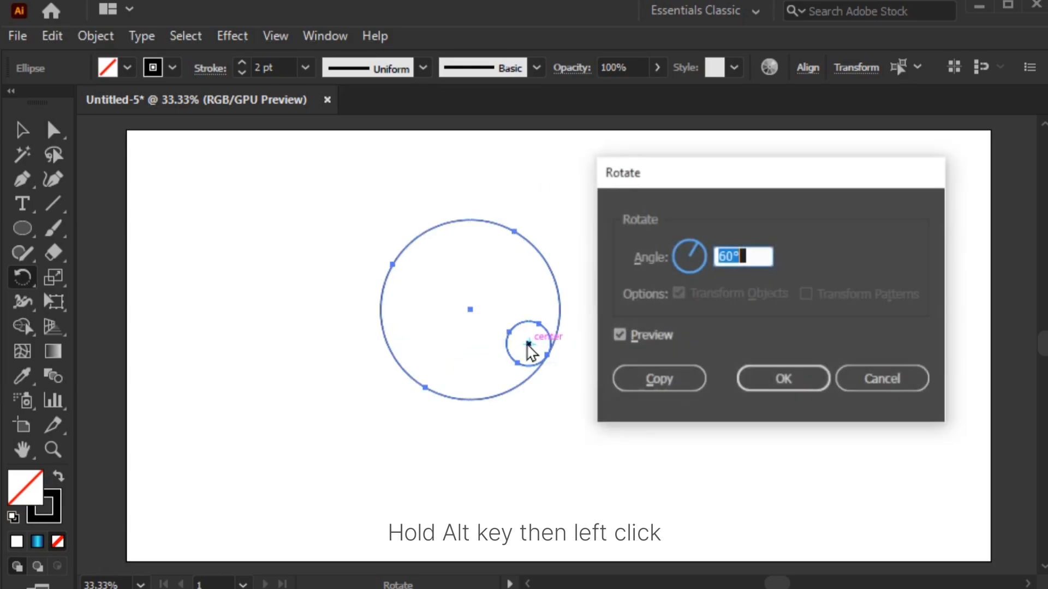
pyautogui.moveTo(746, 257); pyautogui.dragTo(672, 256)
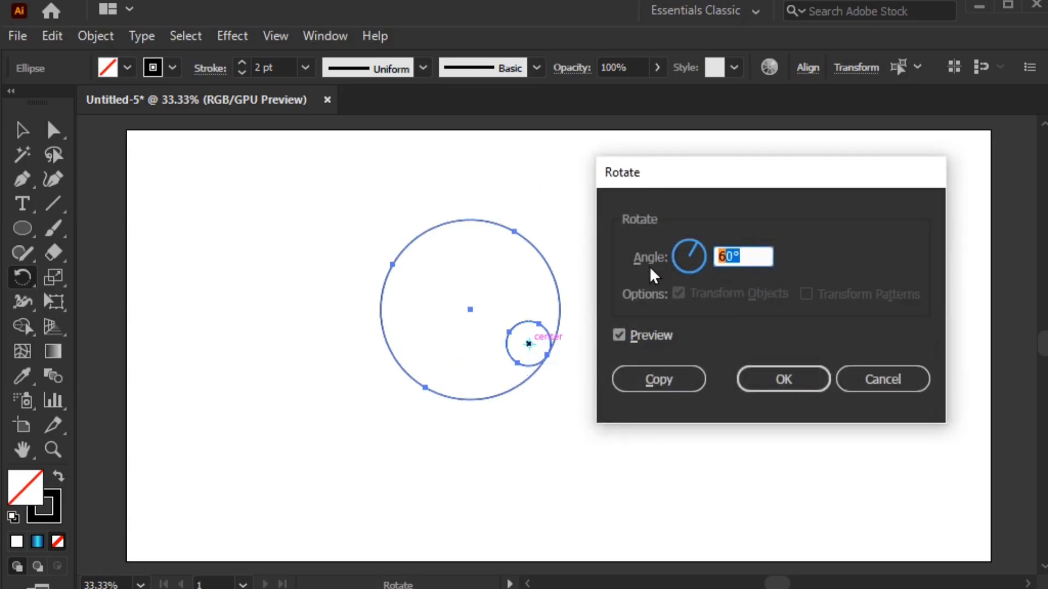
pyautogui.click(648, 339)
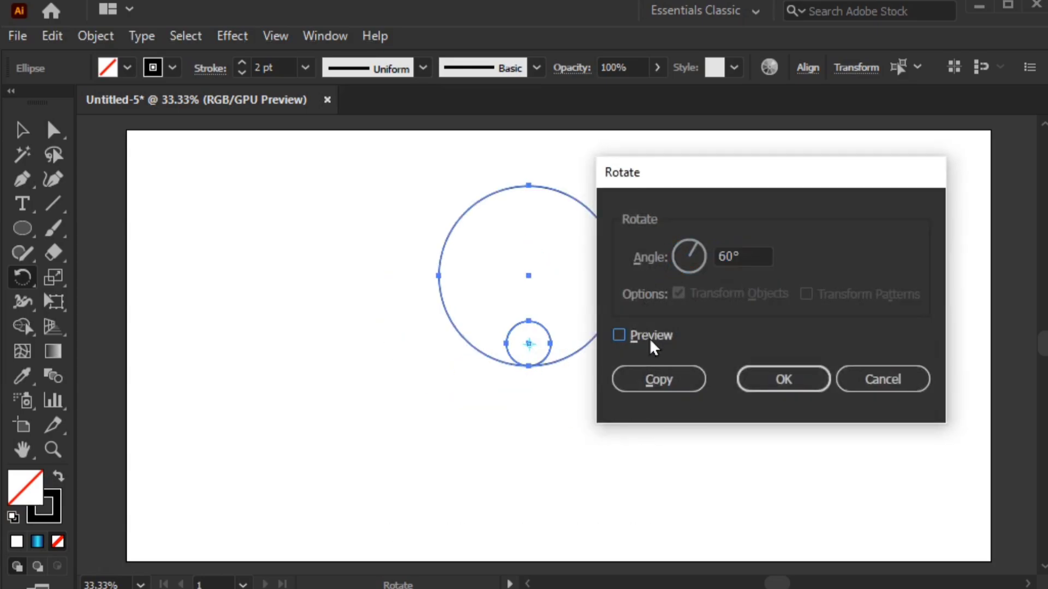
pyautogui.click(654, 380)
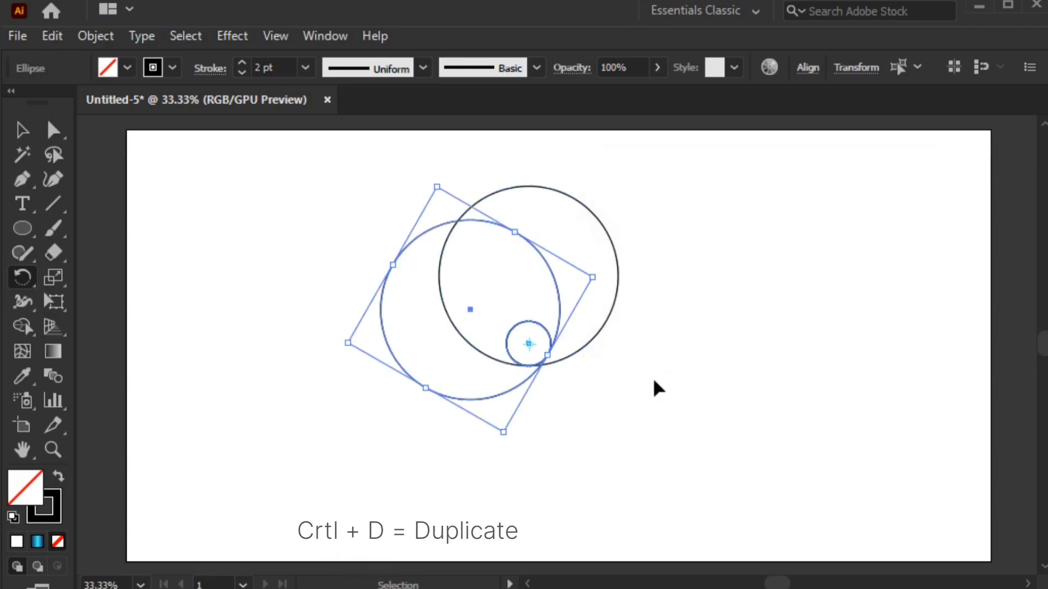
pyautogui.hotkey('ctrl', 'd')
pyautogui.hotkey('ctrl', 'd')
pyautogui.hotkey('ctrl', 'd')
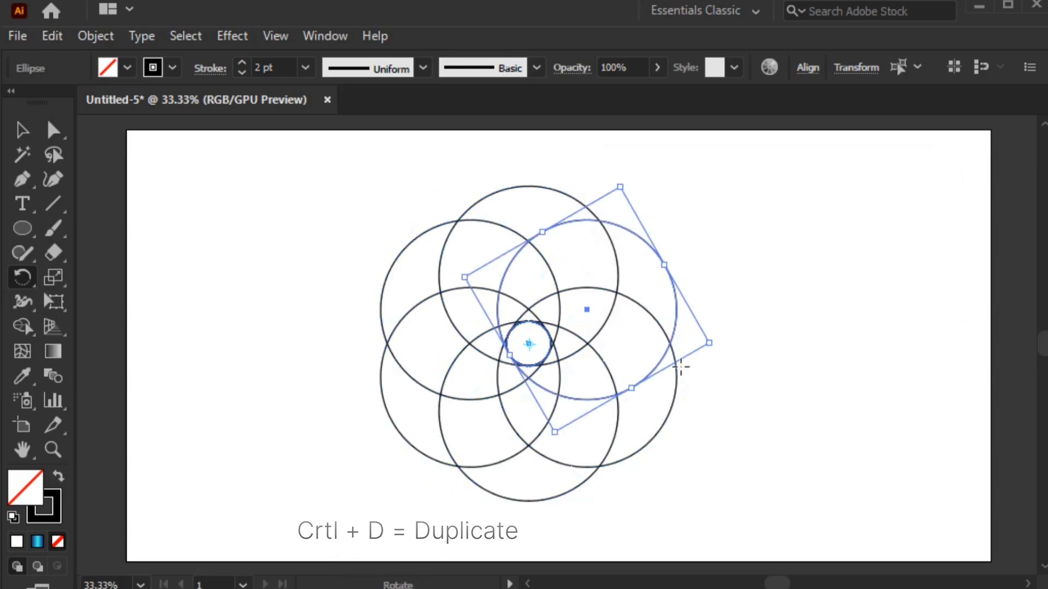
pyautogui.click(24, 134)
pyautogui.click(336, 202)
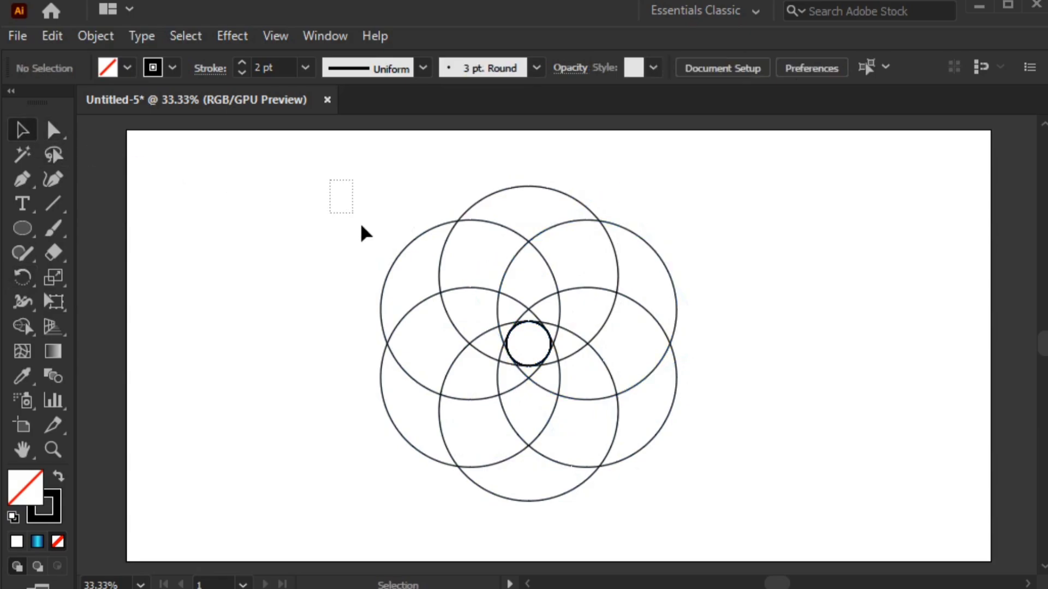
# Use Shape Builder to merge the regions curving right from the centre into the first crescent
pyautogui.moveTo(365, 234); pyautogui.dragTo(743, 549)
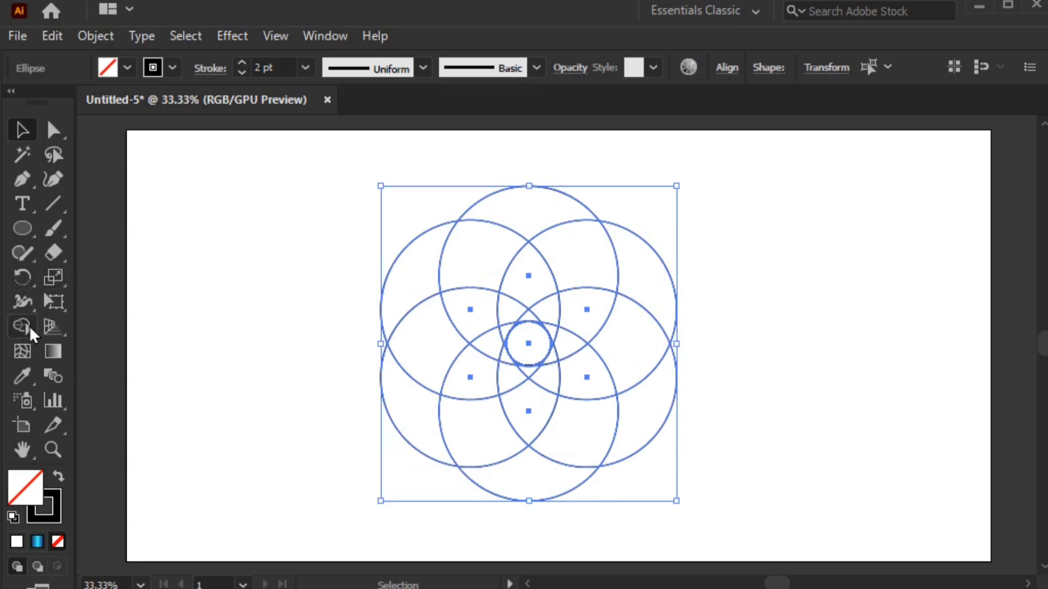
pyautogui.click(29, 326)
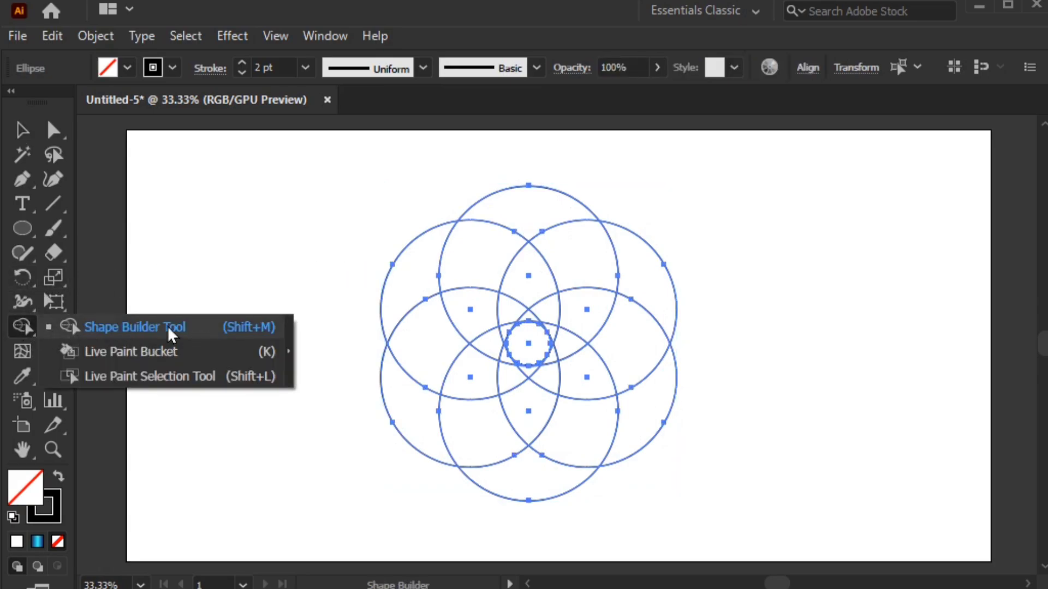
pyautogui.click(171, 330)
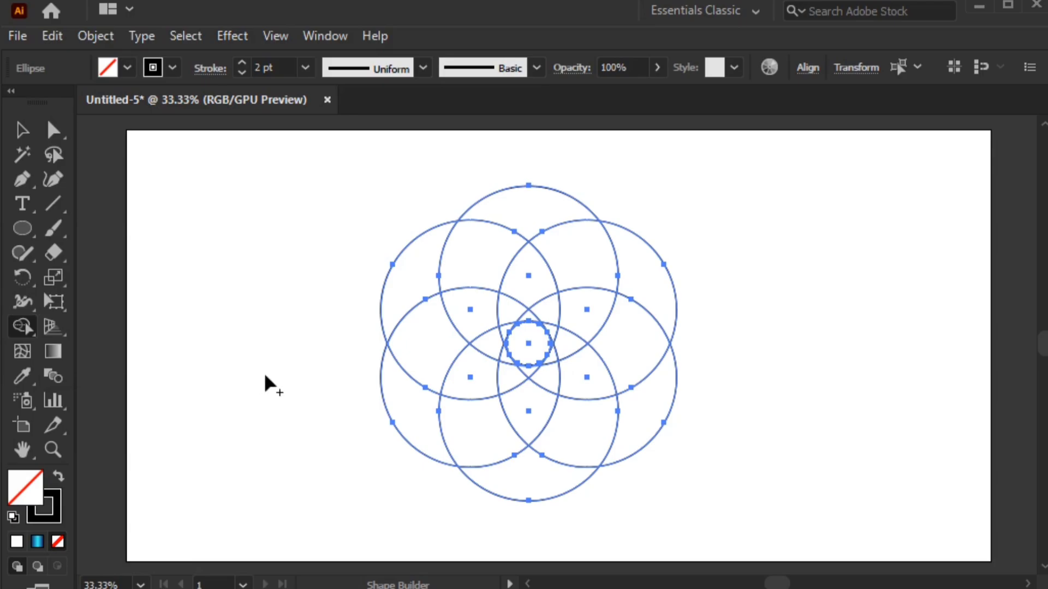
pyautogui.hotkey('ctrl', '=')
pyautogui.hotkey('ctrl', '=')
pyautogui.hotkey('ctrl', '=')
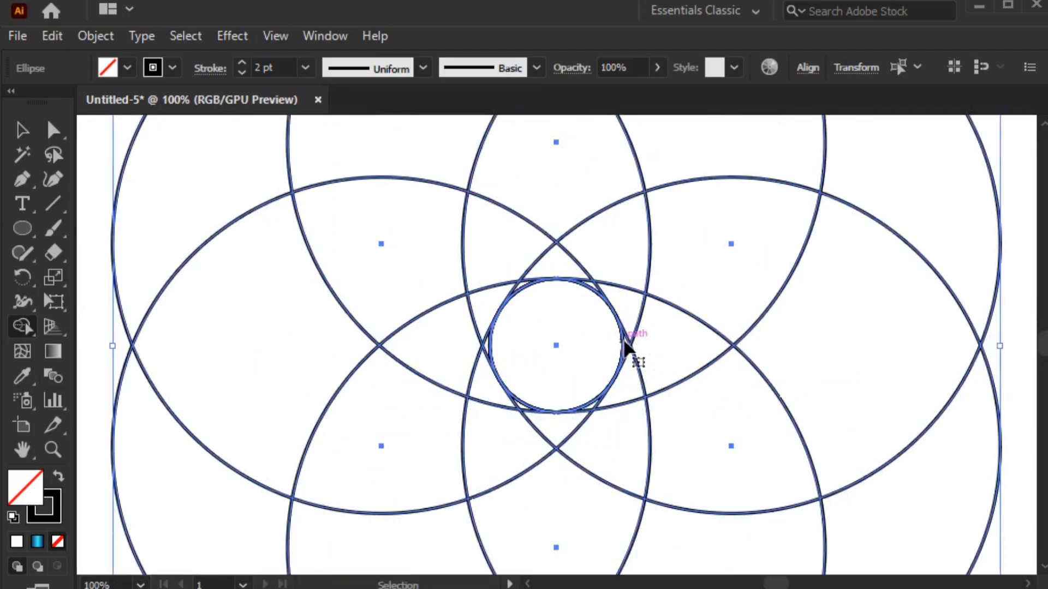
pyautogui.moveTo(788, 232)
pyautogui.mouseDown()
pyautogui.moveTo(694, 349)
pyautogui.moveTo(695, 384)
pyautogui.mouseUp()
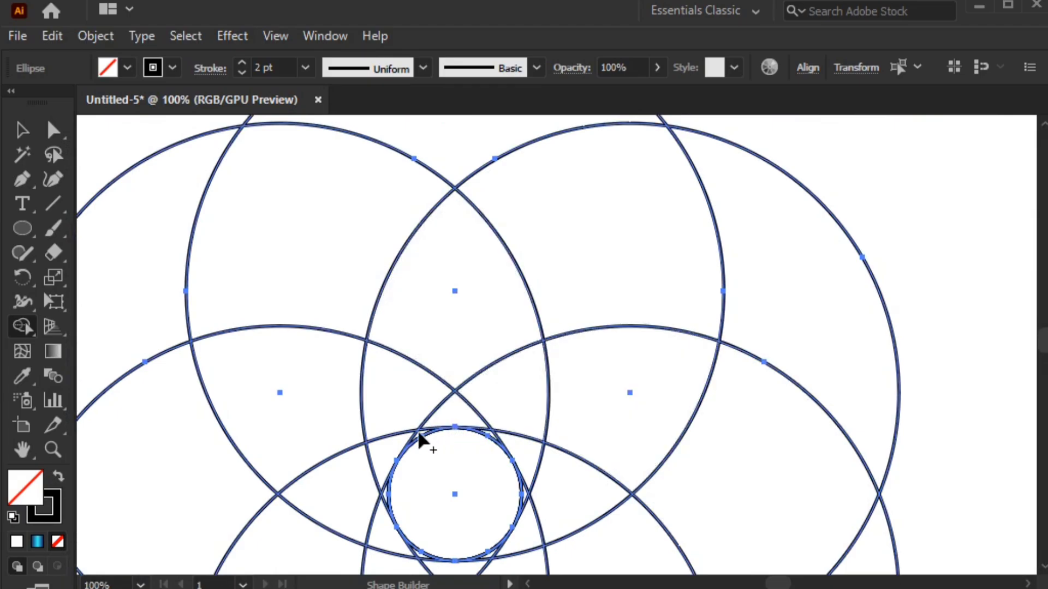
pyautogui.hotkey('ctrl', '=')
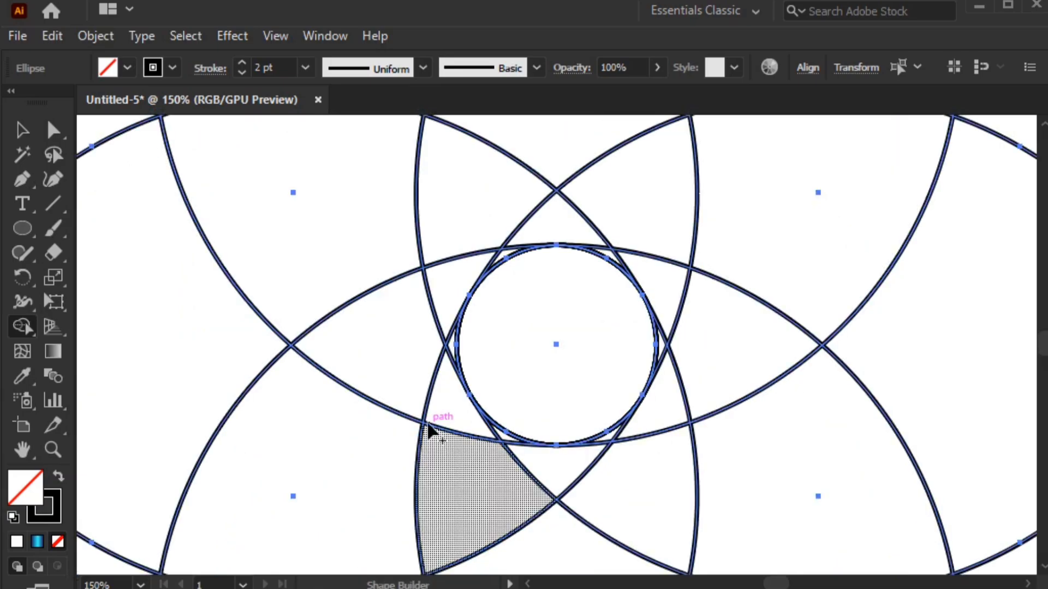
pyautogui.moveTo(680, 259)
pyautogui.mouseDown()
pyautogui.moveTo(634, 405)
pyautogui.moveTo(592, 389)
pyautogui.mouseUp()
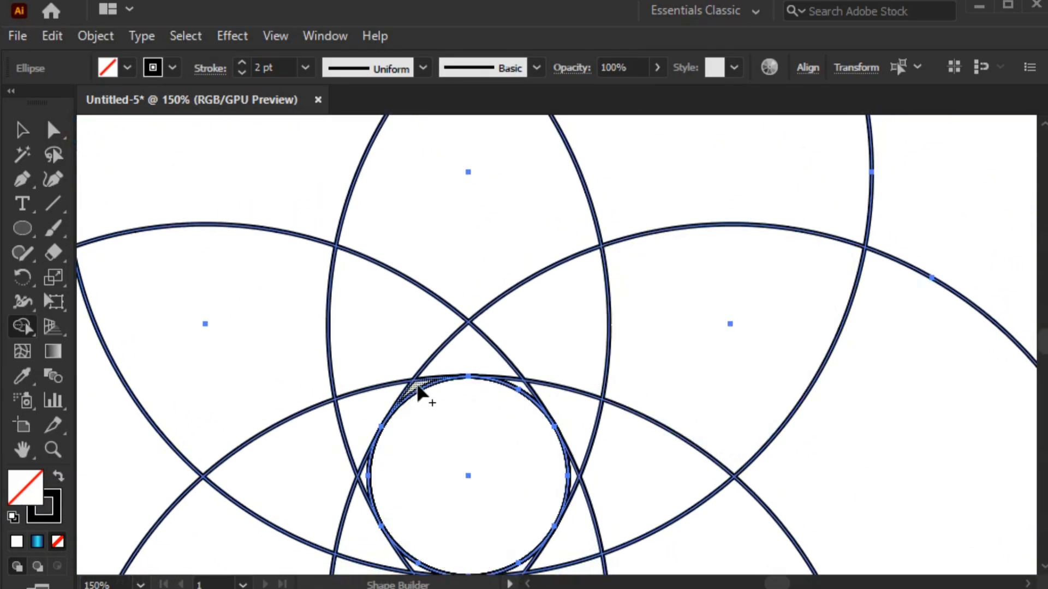
pyautogui.moveTo(420, 390)
pyautogui.mouseDown()
pyautogui.moveTo(759, 385)
pyautogui.moveTo(866, 466)
pyautogui.mouseUp()
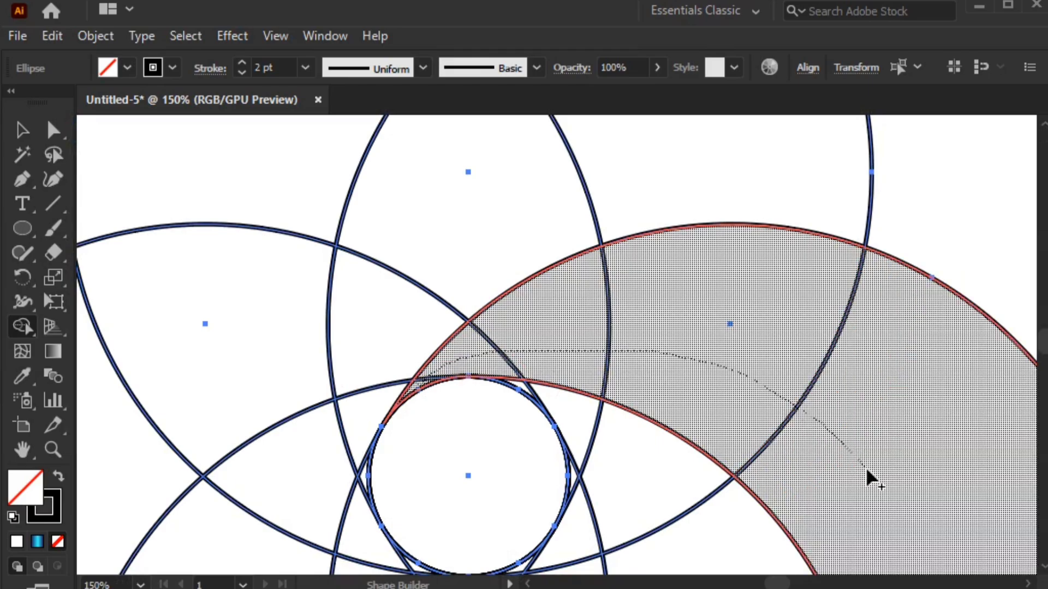
pyautogui.hotkey('ctrl', '-')
pyautogui.hotkey('ctrl', '-')
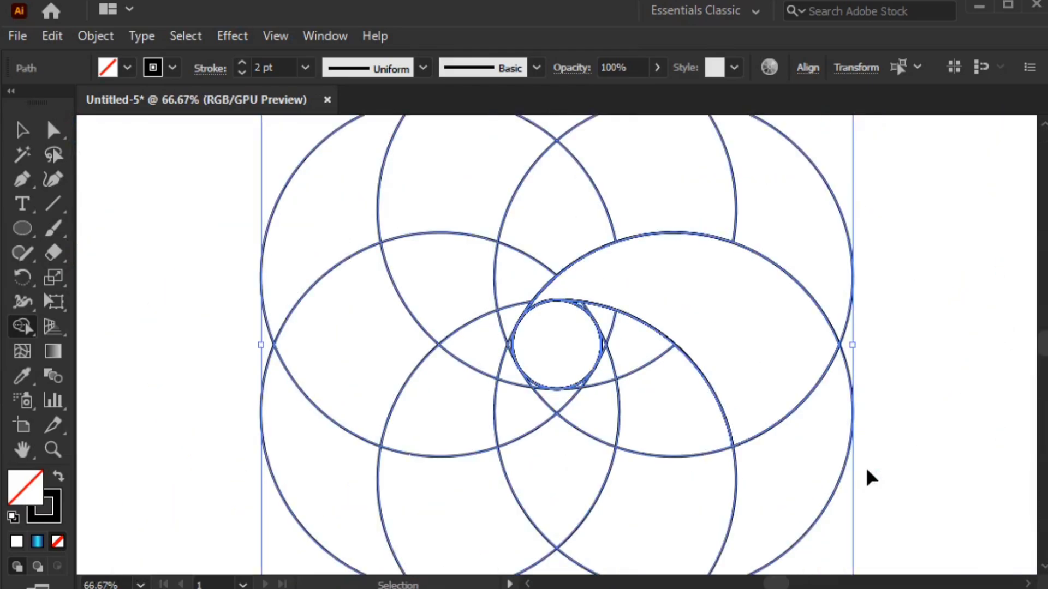
# Merge the next group of right-side regions into a second crescent
pyautogui.moveTo(763, 367)
pyautogui.mouseDown()
pyautogui.moveTo(781, 448)
pyautogui.moveTo(760, 456)
pyautogui.mouseUp()
pyautogui.moveTo(710, 284); pyautogui.dragTo(743, 389)
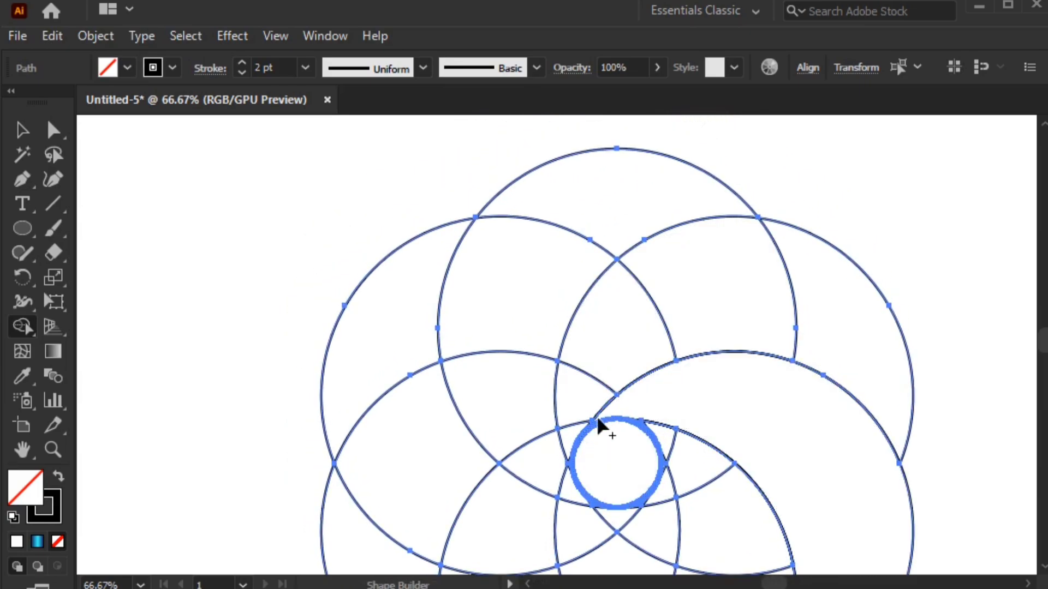
pyautogui.click(591, 436)
pyautogui.press('v')
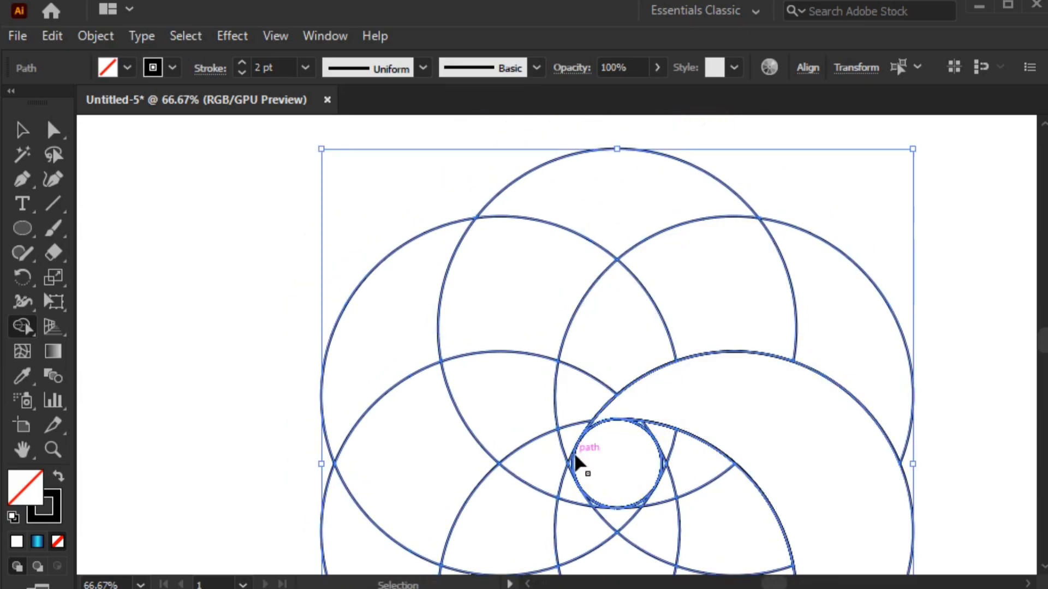
pyautogui.hotkey('ctrl', '=')
pyautogui.hotkey('ctrl', '=')
pyautogui.hotkey('shift', 'm')
# Merge the regions running upward from the circle's edge into another crescent
pyautogui.moveTo(488, 172); pyautogui.dragTo(521, 295)
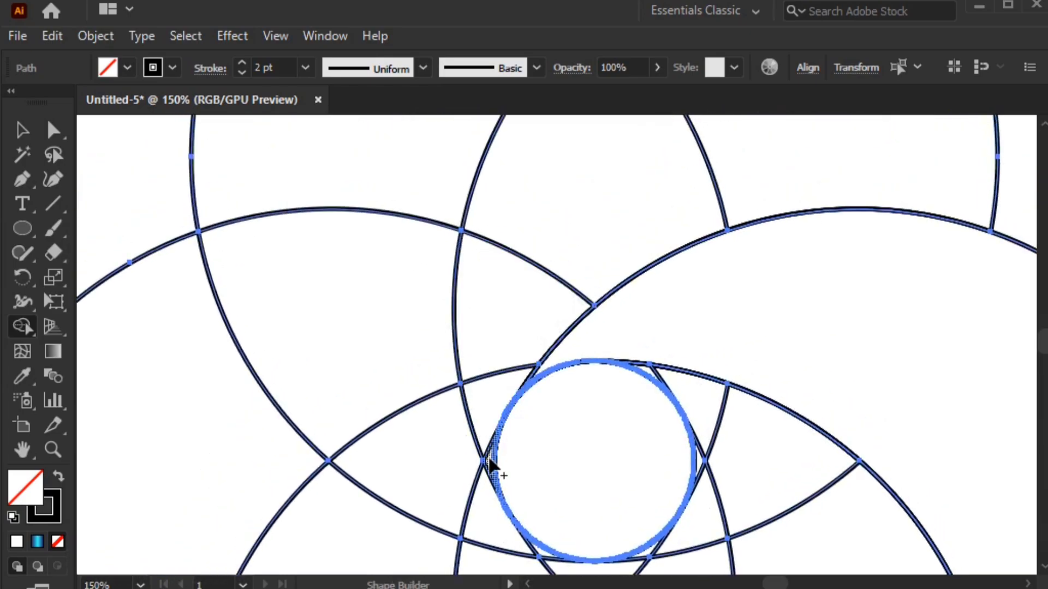
pyautogui.moveTo(490, 460); pyautogui.dragTo(841, 169)
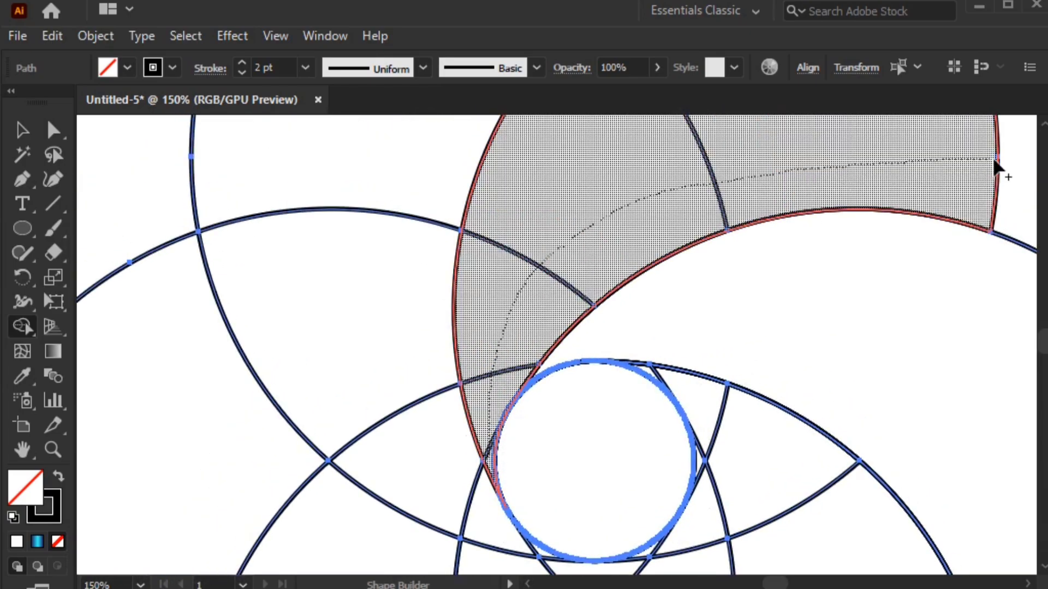
pyautogui.moveTo(995, 162); pyautogui.dragTo(1004, 159)
pyautogui.press('v')
pyautogui.hotkey('ctrl', '1')
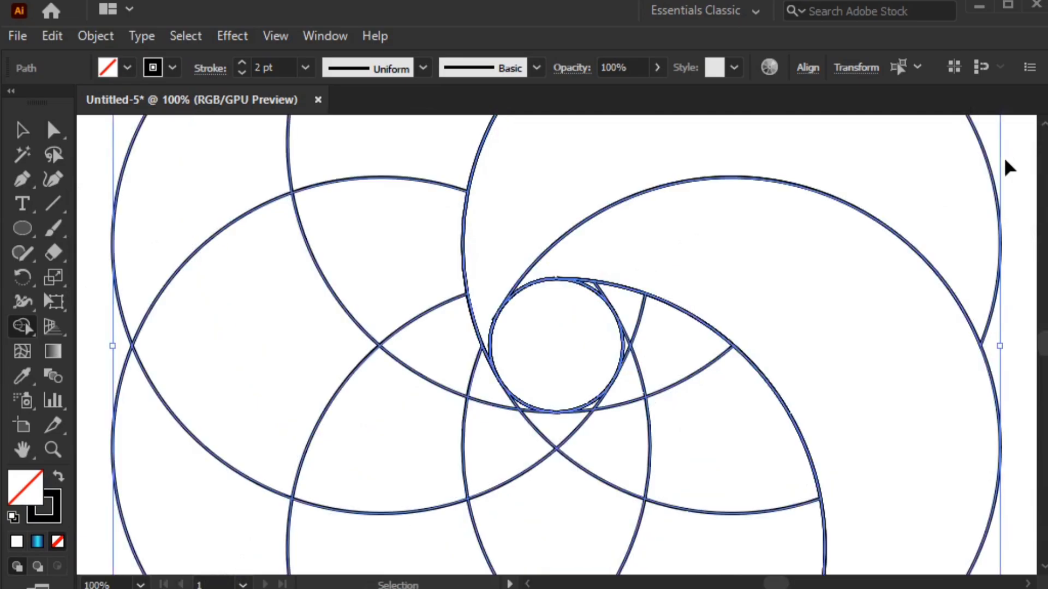
pyautogui.hotkey('ctrl', '-')
pyautogui.hotkey('shift', 'm')
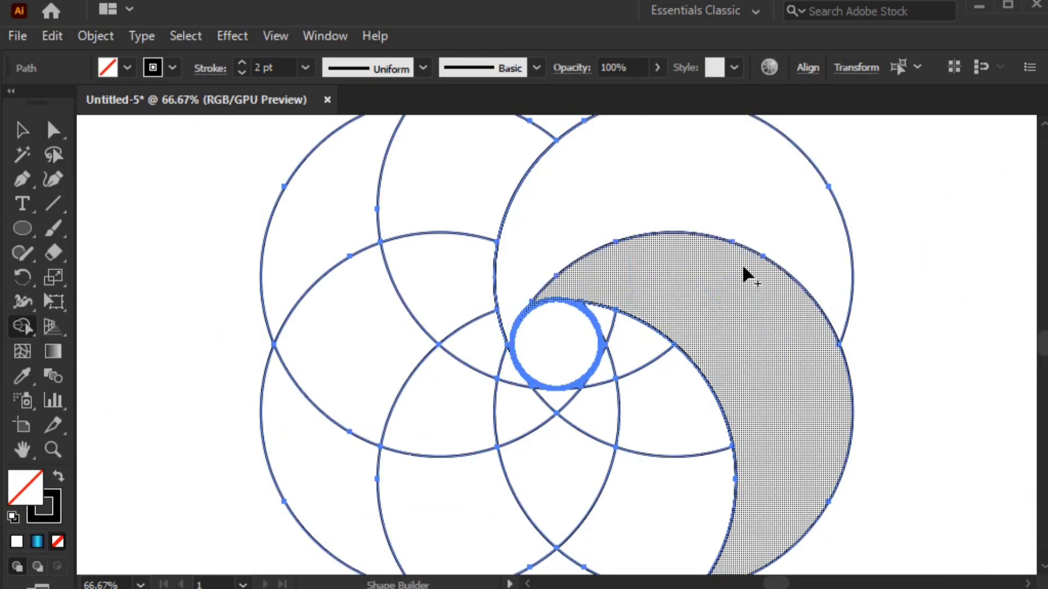
# Merge the lower-left and upper-left regions around the centre into crescents
pyautogui.moveTo(539, 281); pyautogui.dragTo(614, 313)
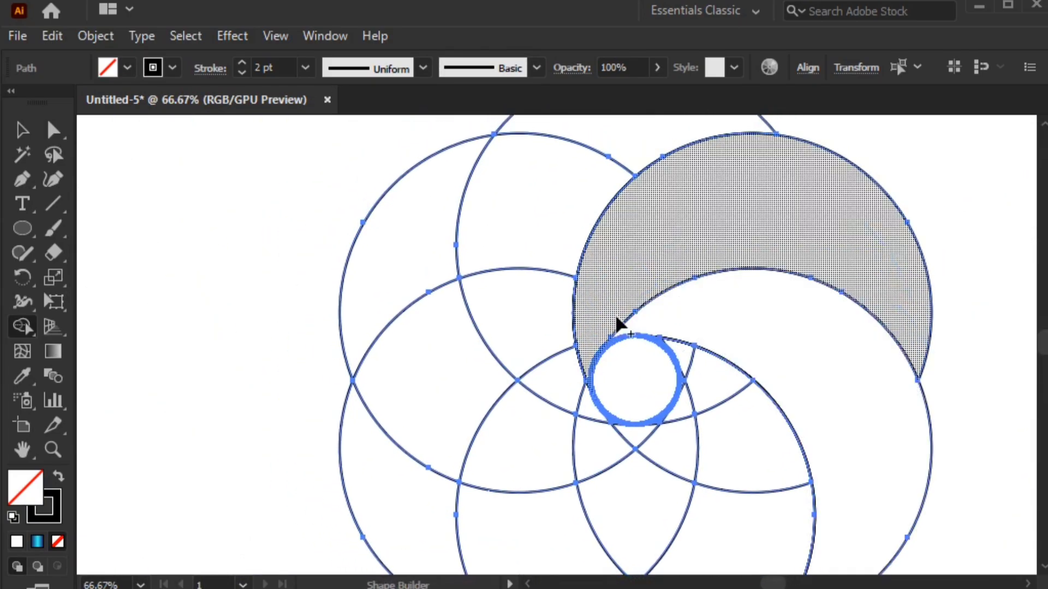
pyautogui.hotkey('ctrl', '+')
pyautogui.hotkey('ctrl', '+')
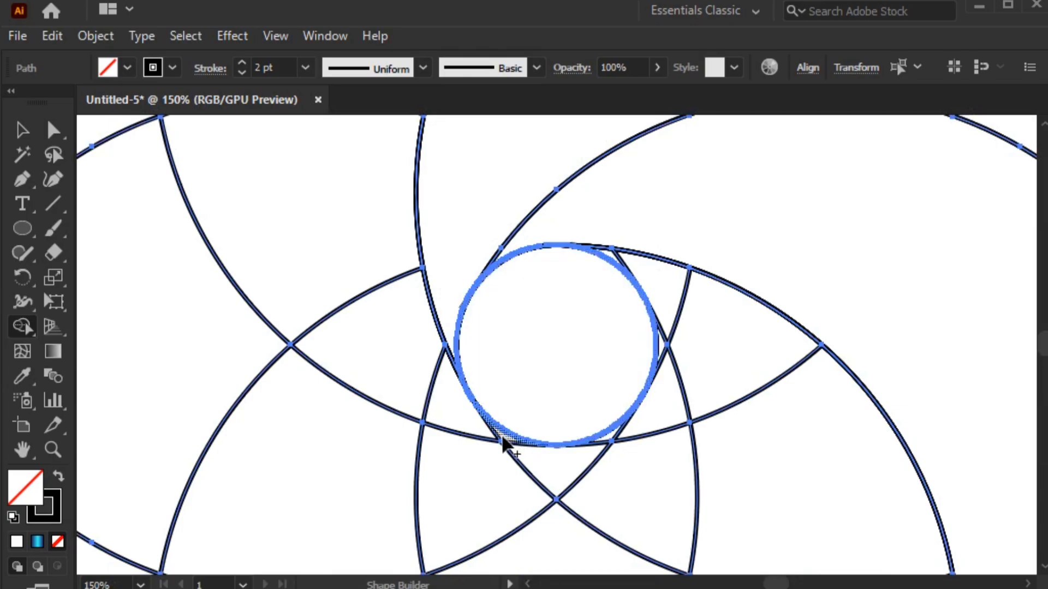
pyautogui.moveTo(501, 434); pyautogui.dragTo(313, 253)
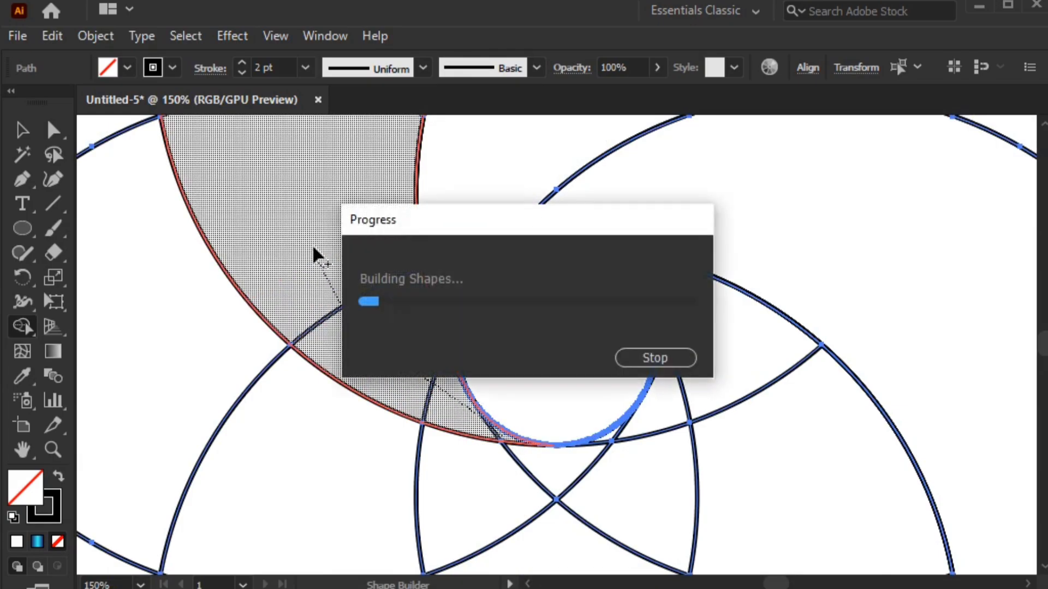
pyautogui.hotkey('ctrl', '-')
pyautogui.press('space')
pyautogui.moveTo(518, 167); pyautogui.dragTo(531, 353)
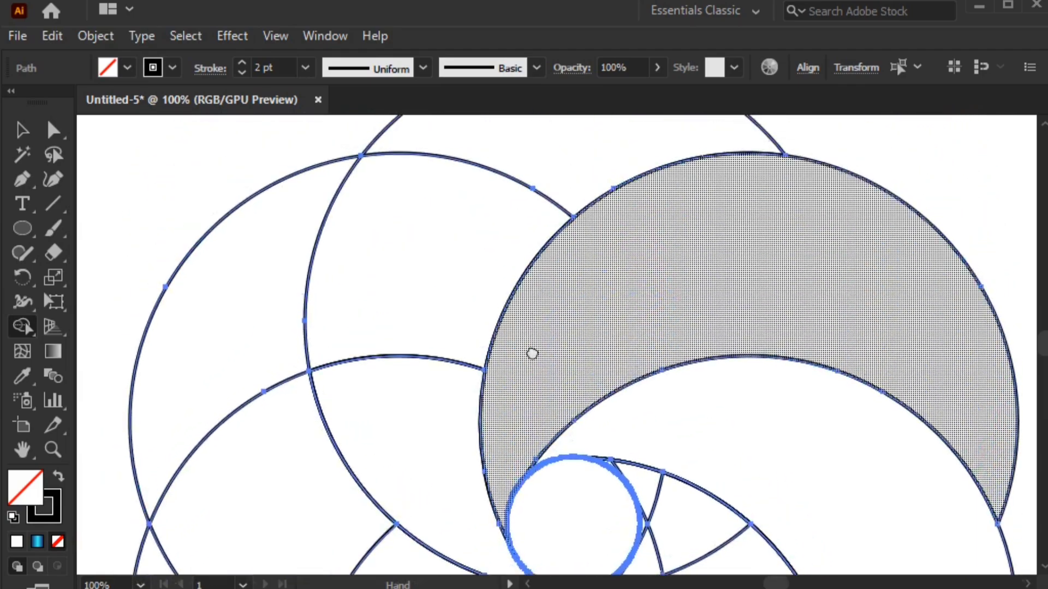
pyautogui.moveTo(433, 436)
pyautogui.mouseDown()
pyautogui.moveTo(507, 185)
pyautogui.moveTo(498, 185)
pyautogui.mouseUp()
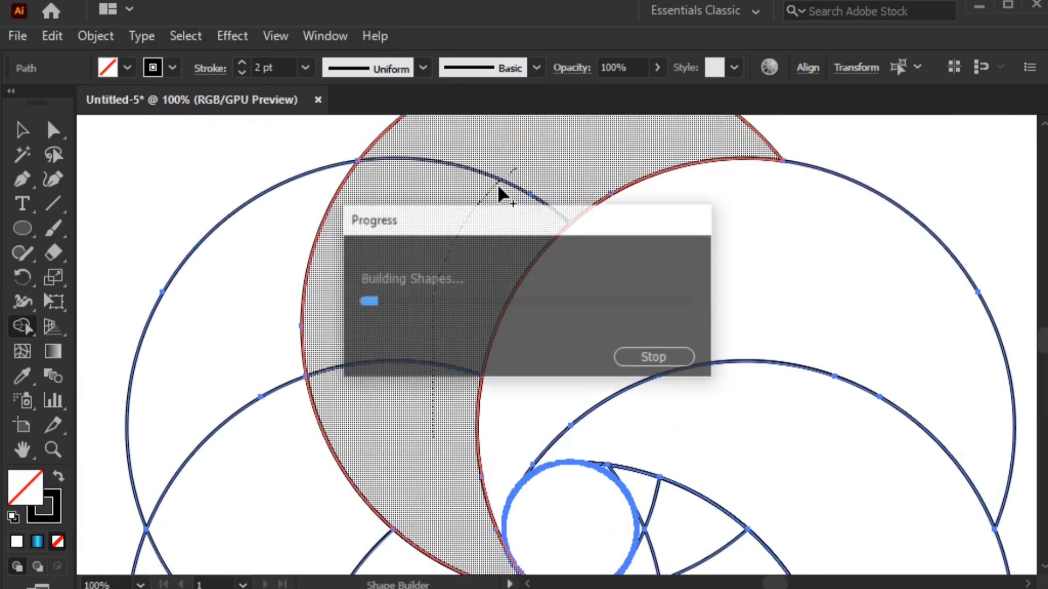
pyautogui.hotkey('ctrl', '-')
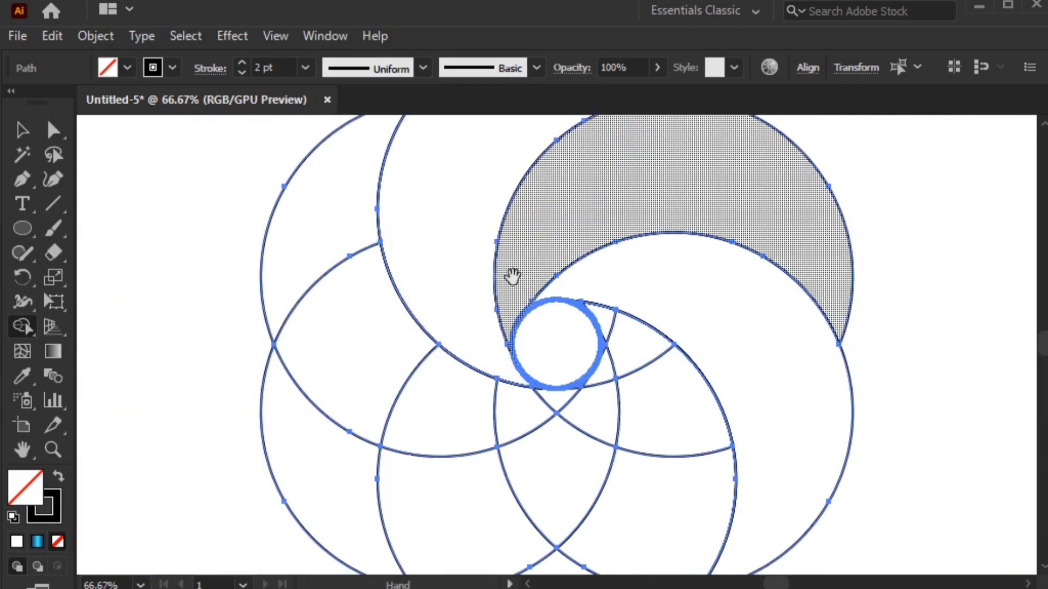
# Merge the regions below the central circle into a crescent
pyautogui.press('space')
pyautogui.moveTo(509, 276); pyautogui.dragTo(576, 329)
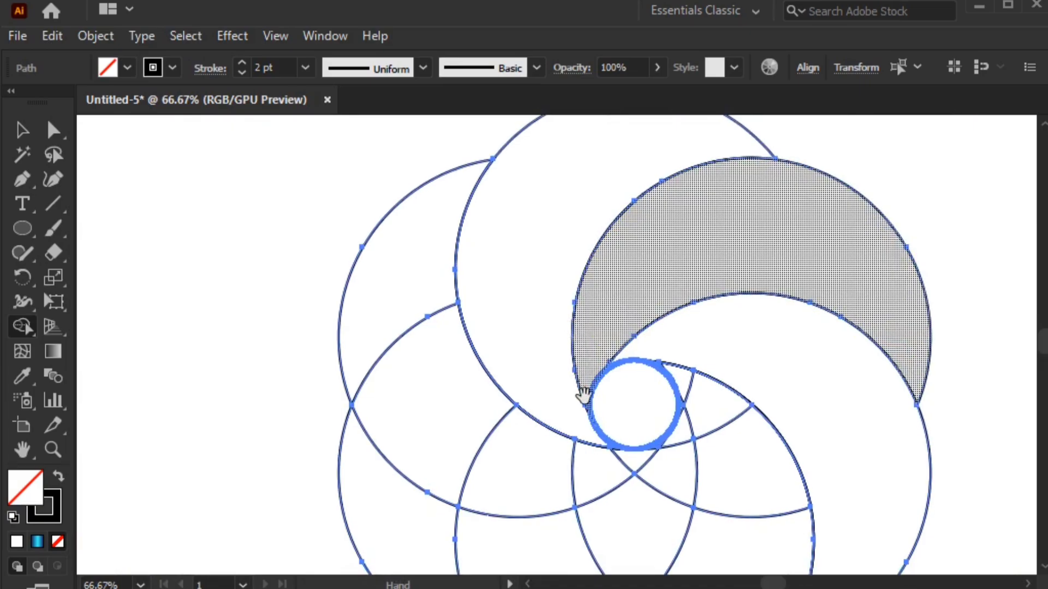
pyautogui.press('ctrl')
pyautogui.hotkey('ctrl', '+')
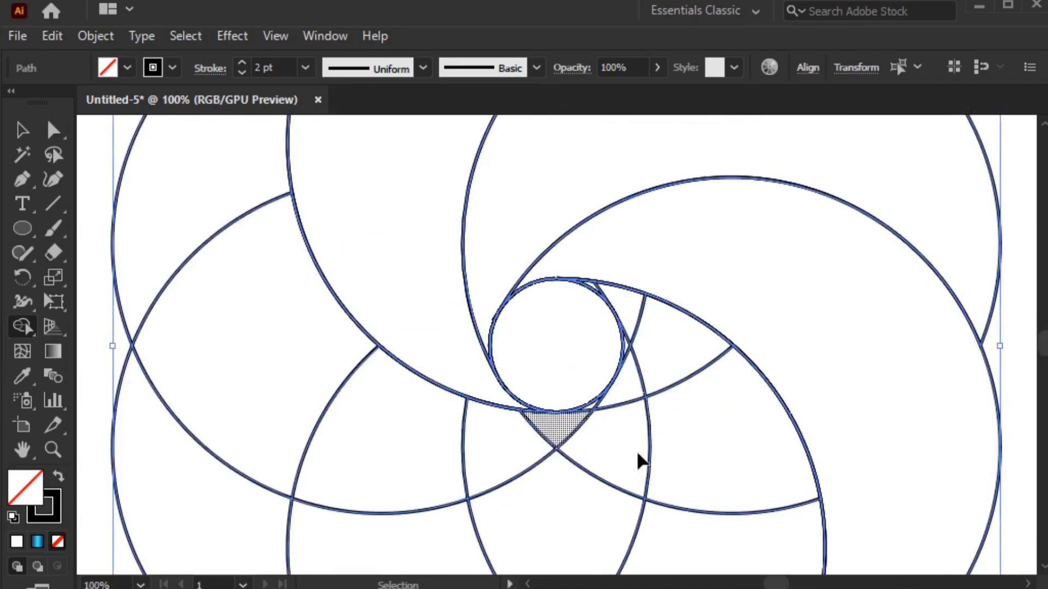
pyautogui.hotkey('ctrl', '+')
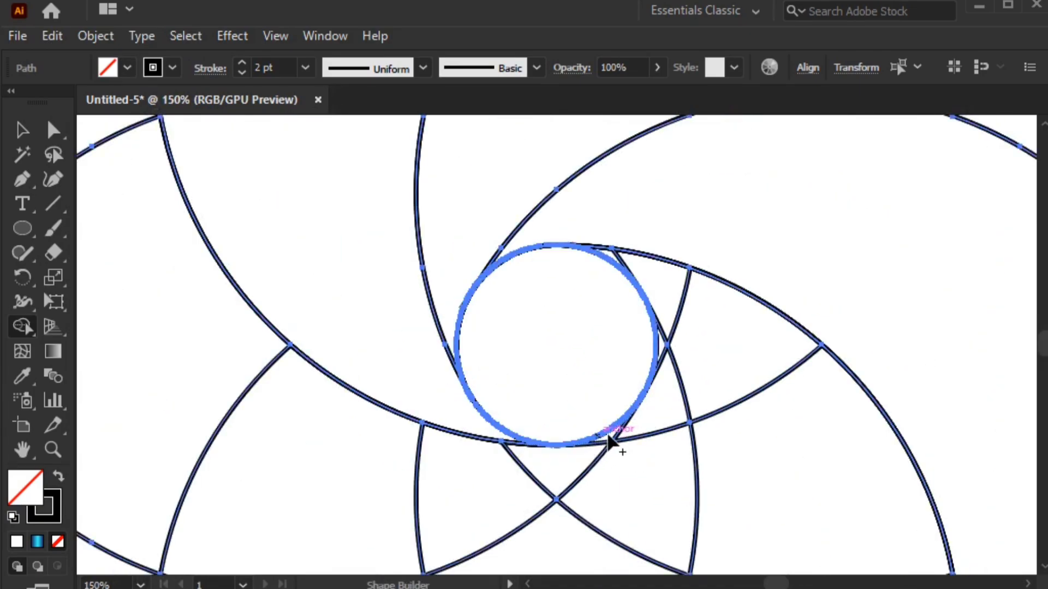
pyautogui.moveTo(607, 443); pyautogui.dragTo(146, 208)
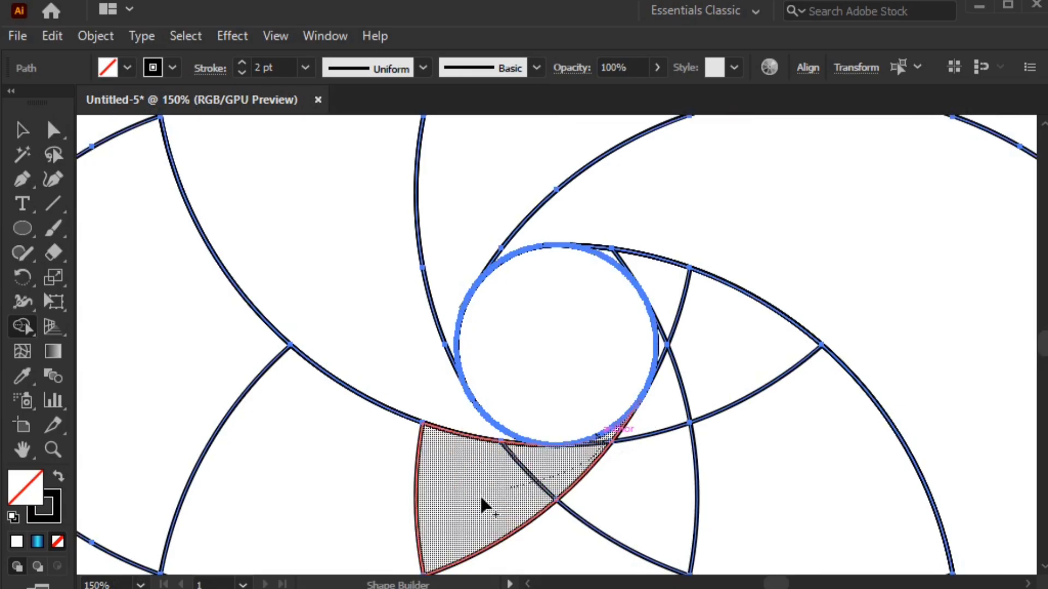
pyautogui.moveTo(112, 141); pyautogui.dragTo(111, 141)
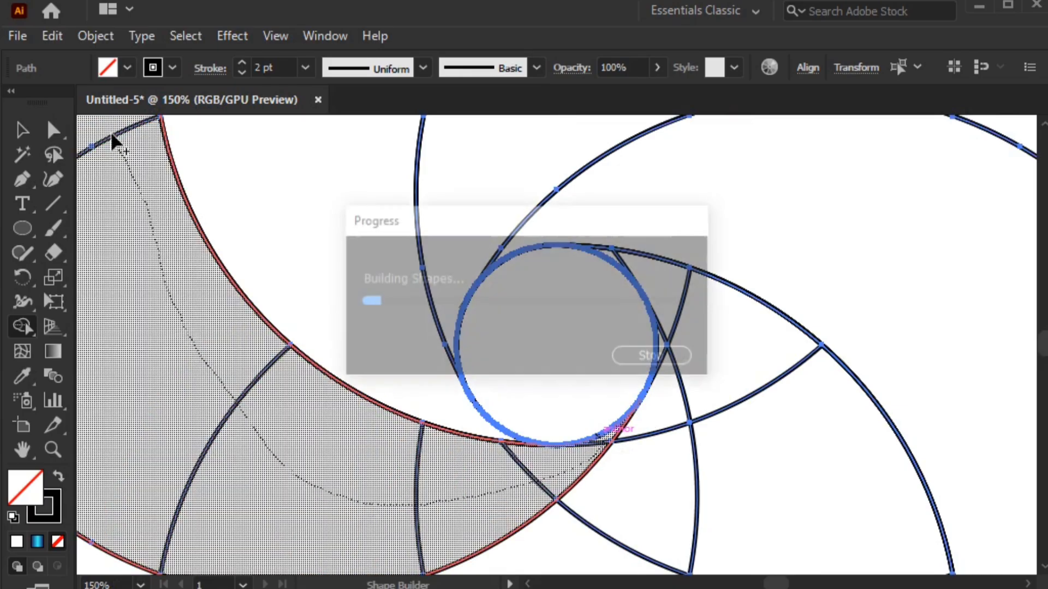
# Merge the lower-left regions of the design into a crescent petal
pyautogui.press('v')
pyautogui.hotkey('ctrl', '1')
pyautogui.hotkey('ctrl', '-')
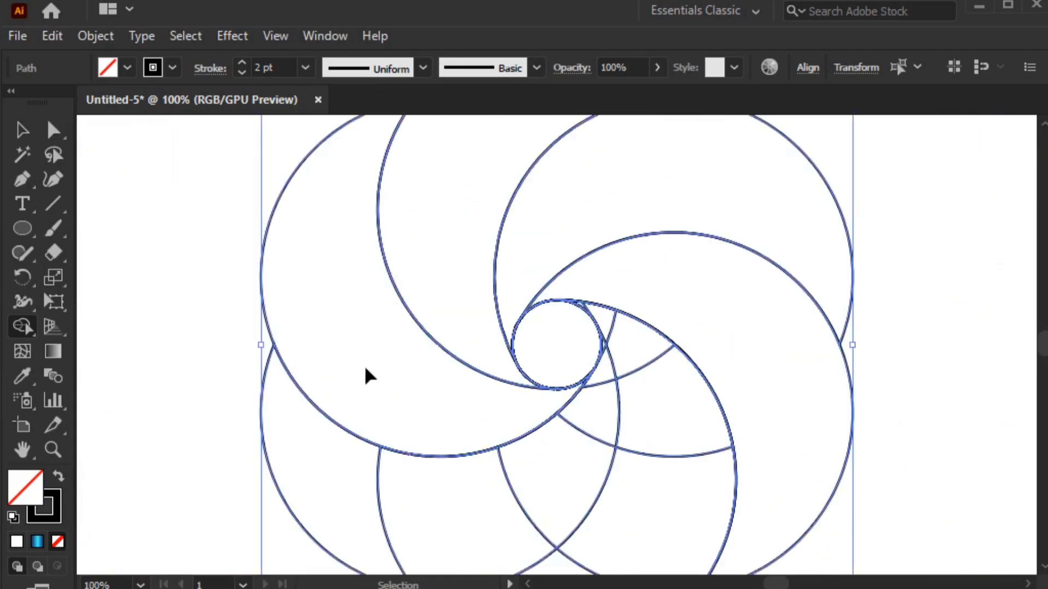
pyautogui.hotkey('shift', 'm')
pyautogui.moveTo(784, 515); pyautogui.dragTo(754, 397)
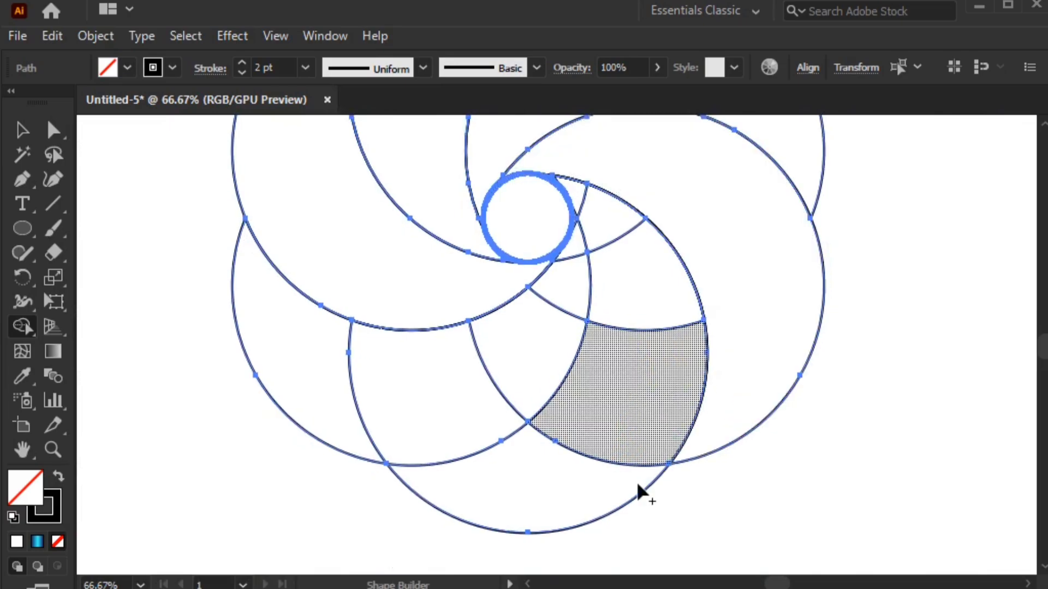
pyautogui.hotkey('ctrl', '1')
pyautogui.hotkey('shift', 'm')
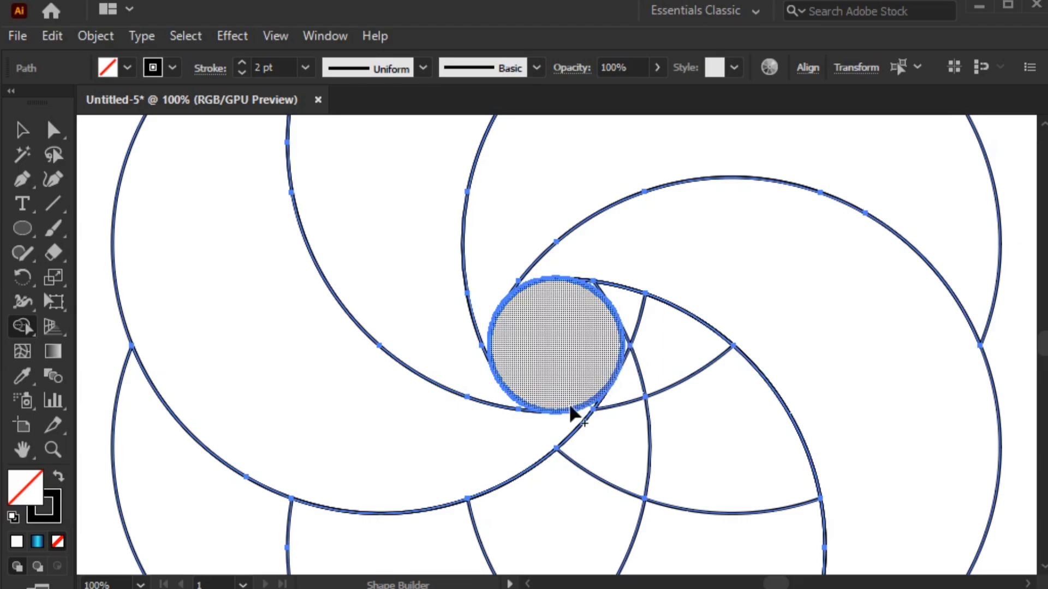
pyautogui.moveTo(660, 475); pyautogui.dragTo(659, 426)
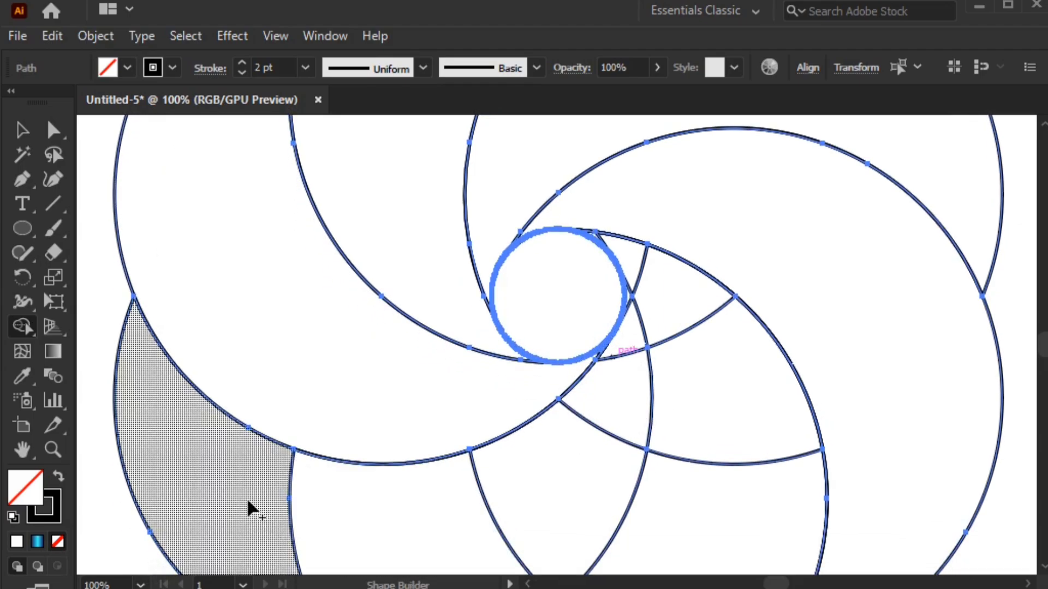
pyautogui.moveTo(247, 498)
pyautogui.mouseDown()
pyautogui.moveTo(629, 386)
pyautogui.moveTo(636, 347)
pyautogui.mouseUp()
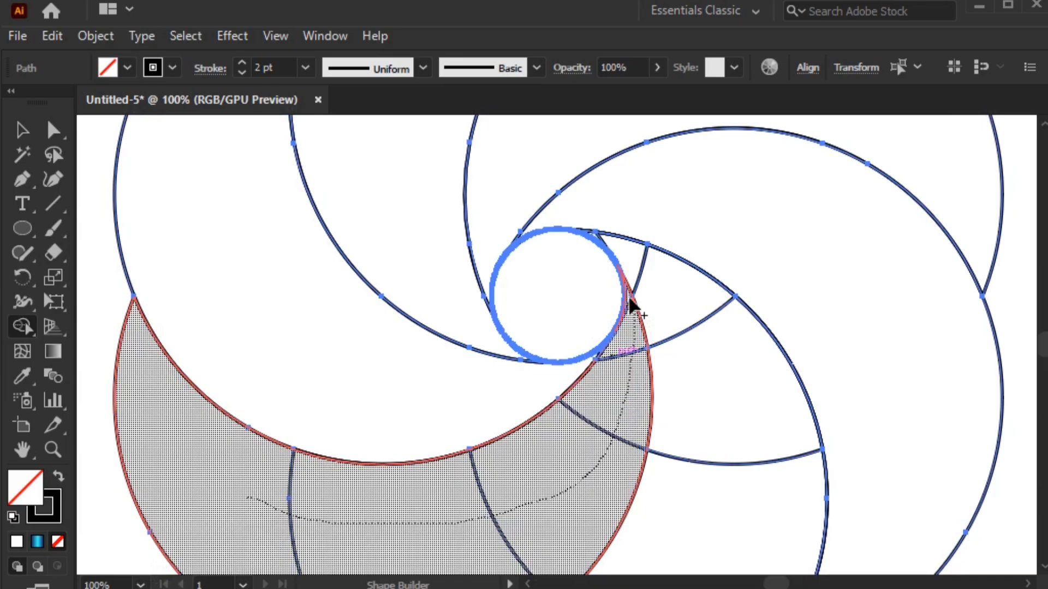
pyautogui.moveTo(633, 309); pyautogui.dragTo(628, 298)
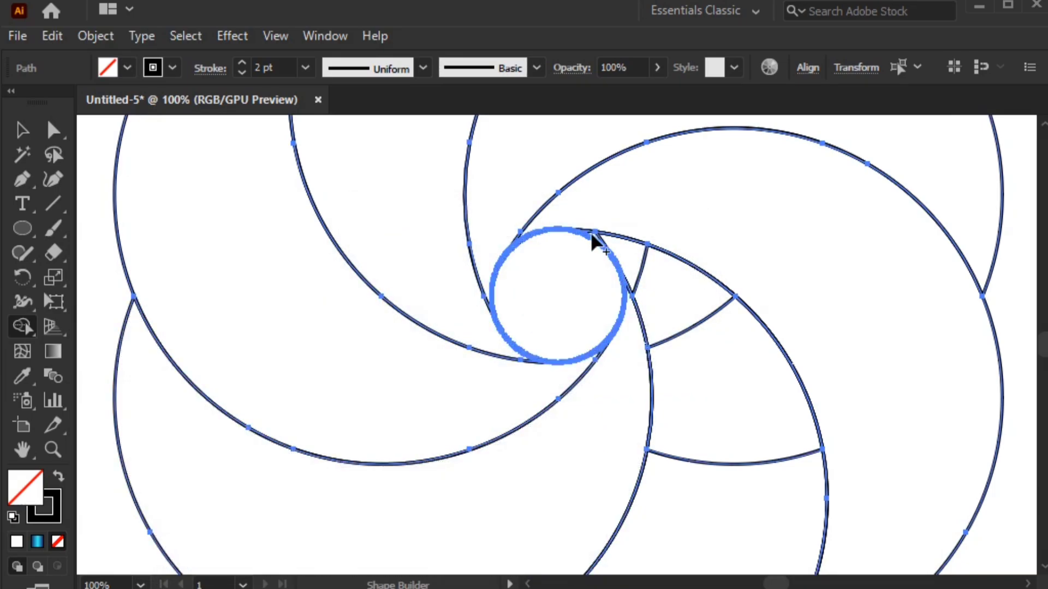
# Merge the remaining right-side and adjacent pieces into the last crescent petals
pyautogui.hotkey('ctrl', '+')
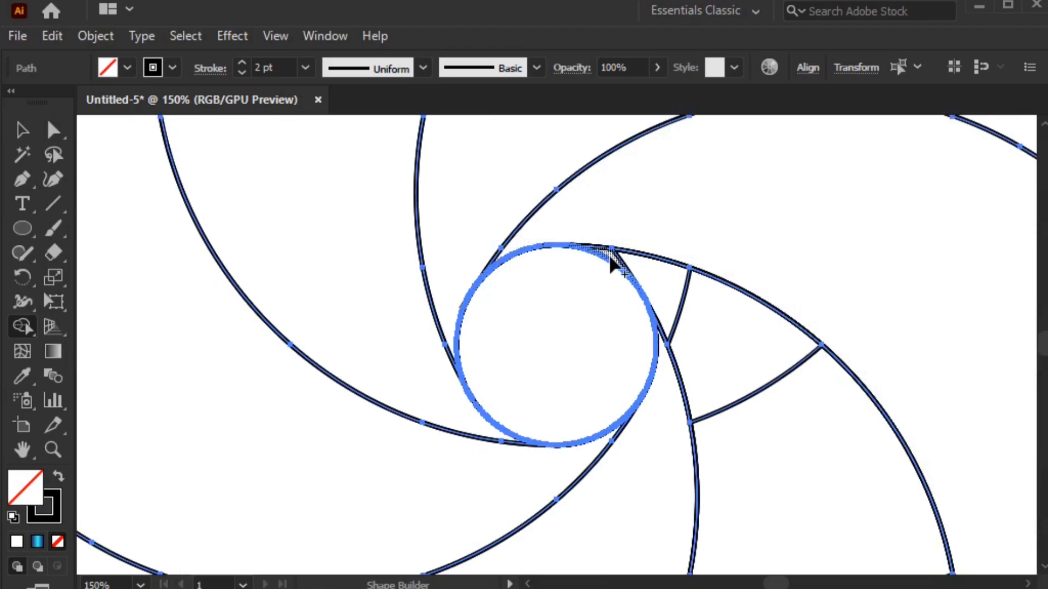
pyautogui.moveTo(611, 261); pyautogui.dragTo(772, 552)
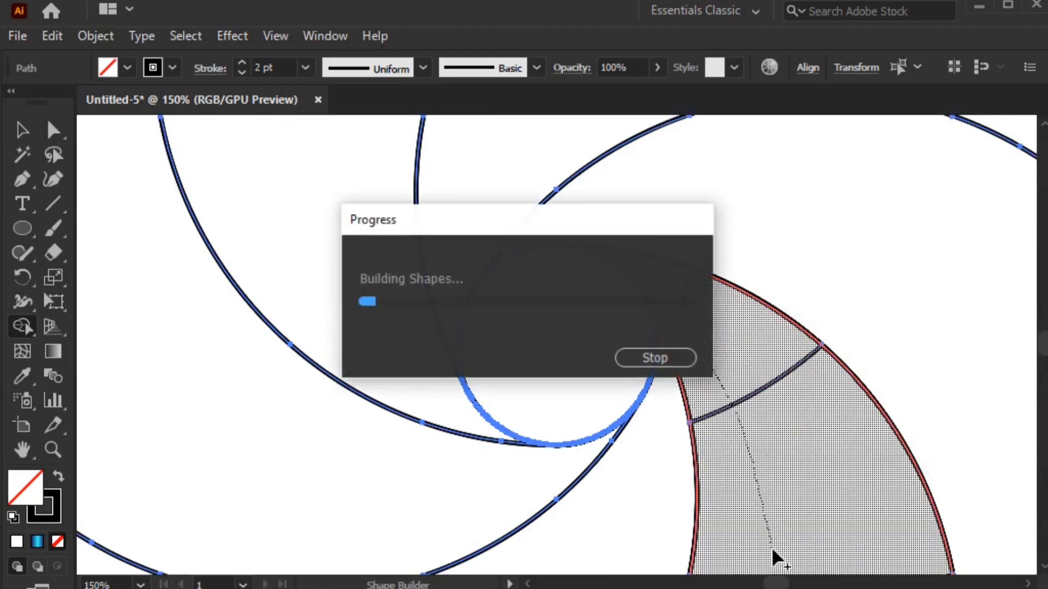
pyautogui.hotkey('ctrl', '-')
pyautogui.hotkey('ctrl', '-')
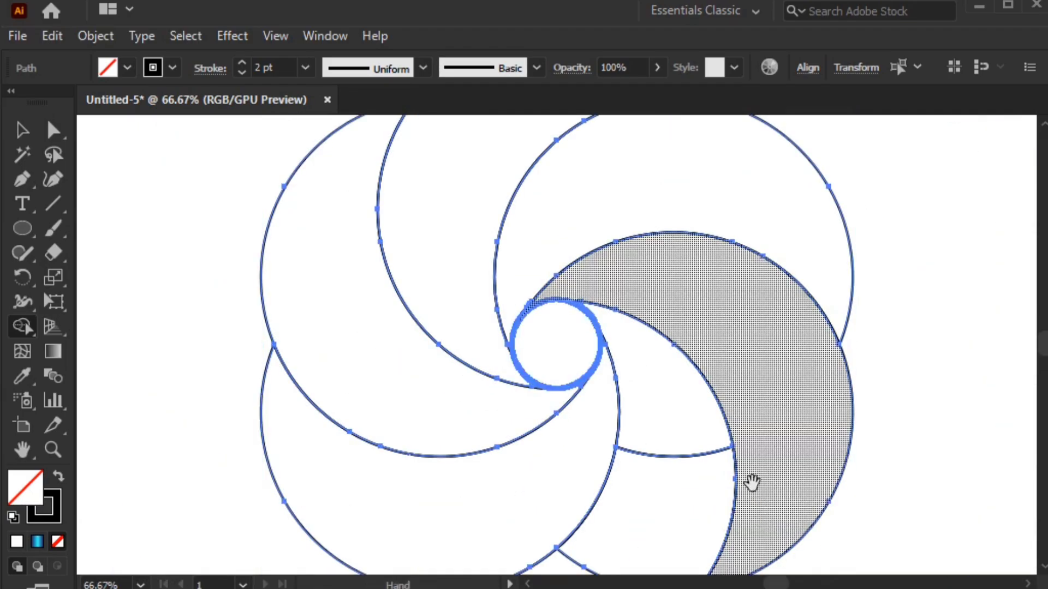
pyautogui.moveTo(752, 482); pyautogui.dragTo(763, 377)
pyautogui.moveTo(686, 318); pyautogui.dragTo(621, 496)
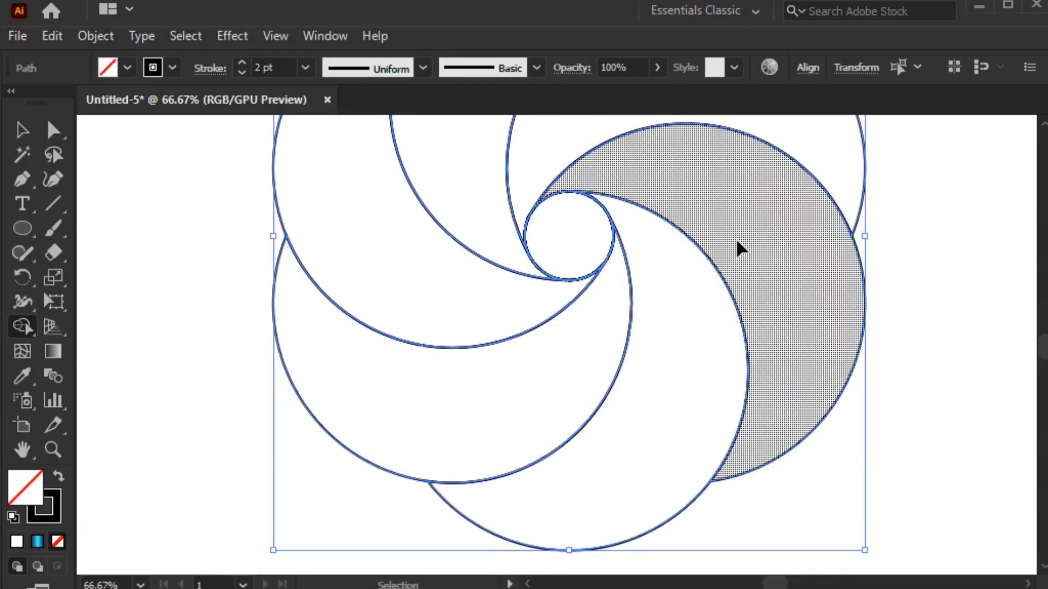
# Zoom out and recentre the finished six-petal spiral in the view
pyautogui.hotkey('ctrl', '1')
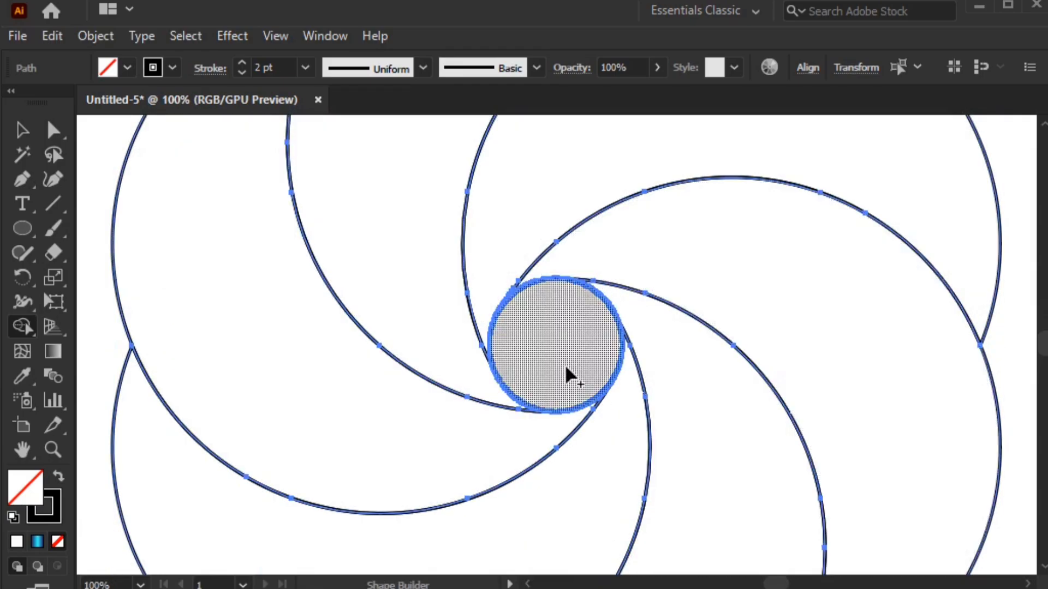
pyautogui.hotkey('ctrl', '-')
pyautogui.hotkey('ctrl', '-')
pyautogui.hotkey('ctrl', '-')
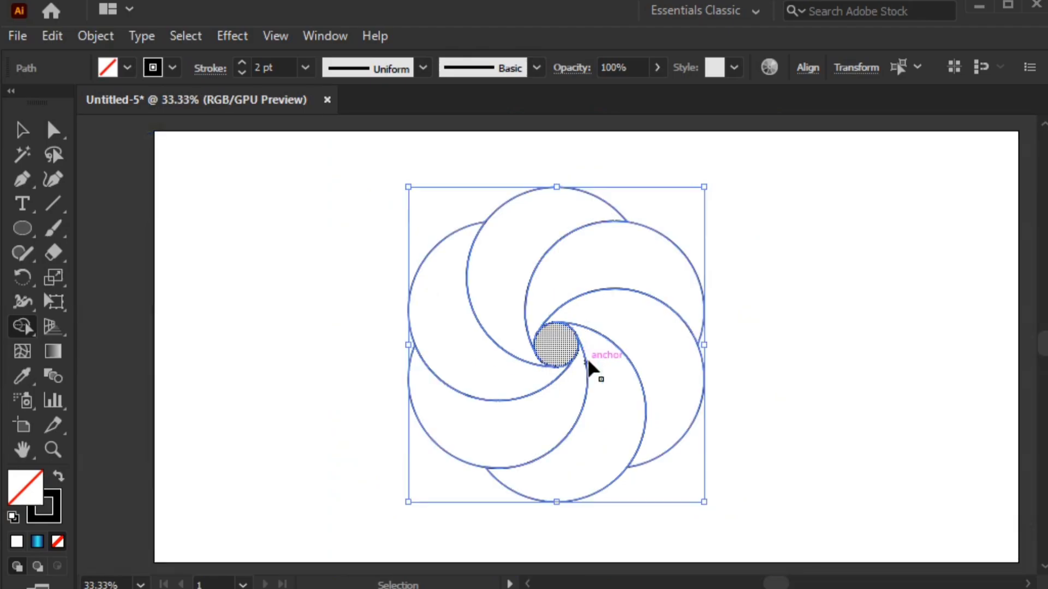
pyautogui.click(587, 367)
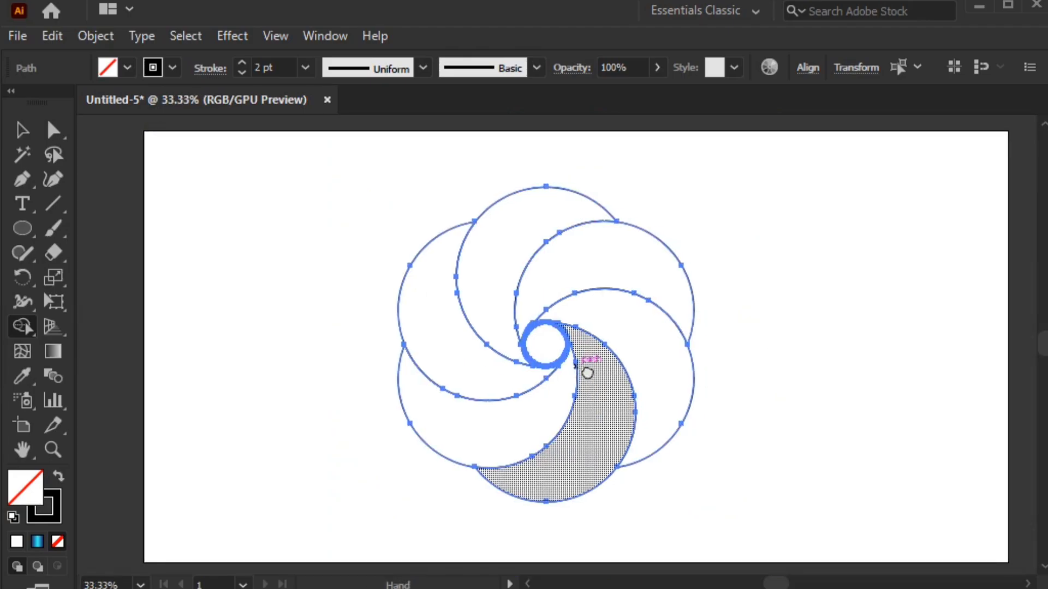
pyautogui.moveTo(598, 372); pyautogui.dragTo(571, 363)
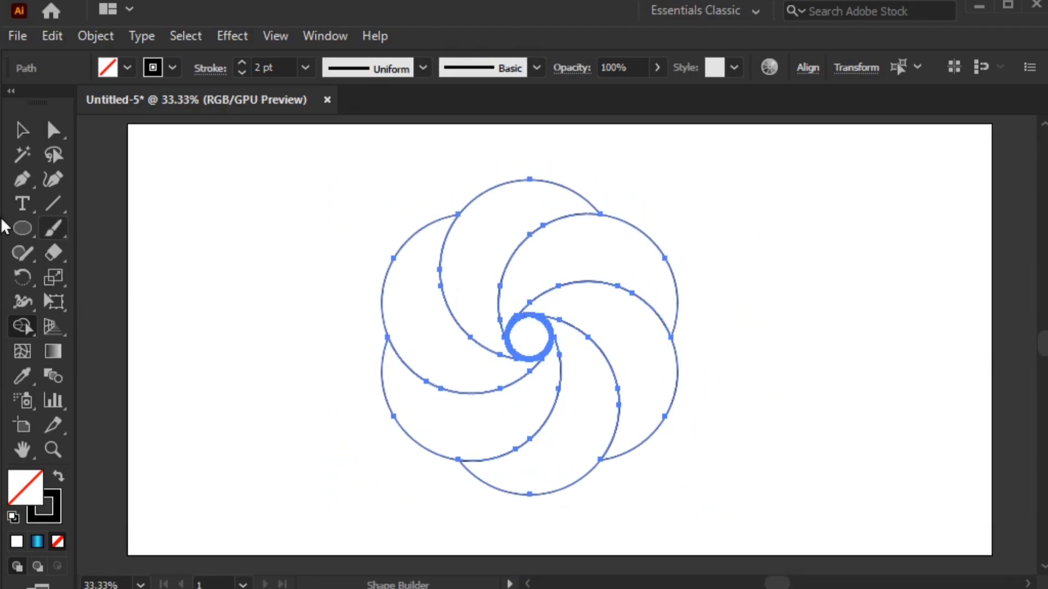
# Fill the top crescent with the preset white-to-black linear gradient
pyautogui.click(20, 131)
pyautogui.click(389, 192)
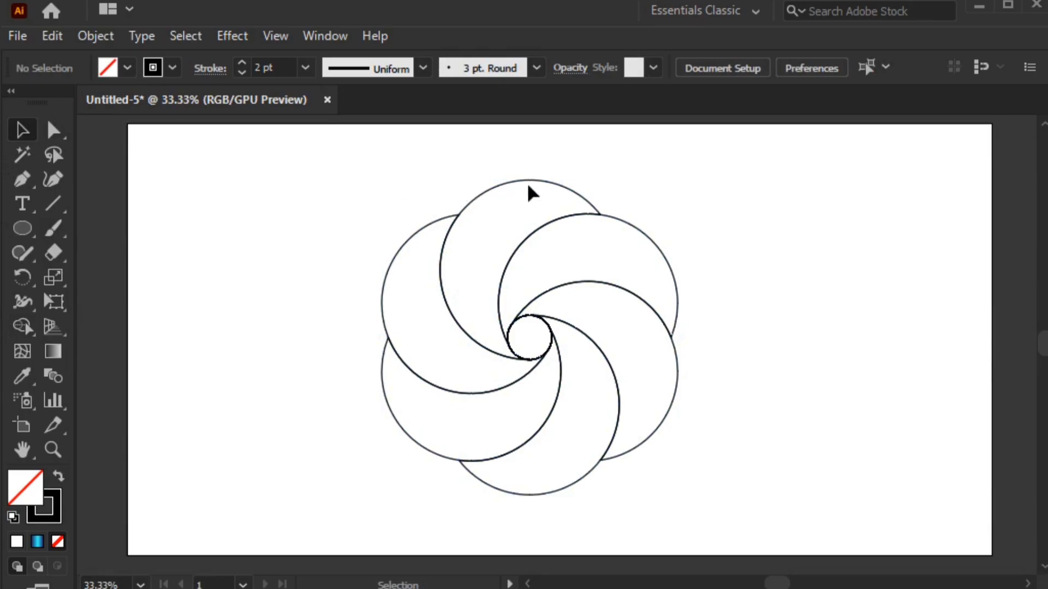
pyautogui.click(482, 188)
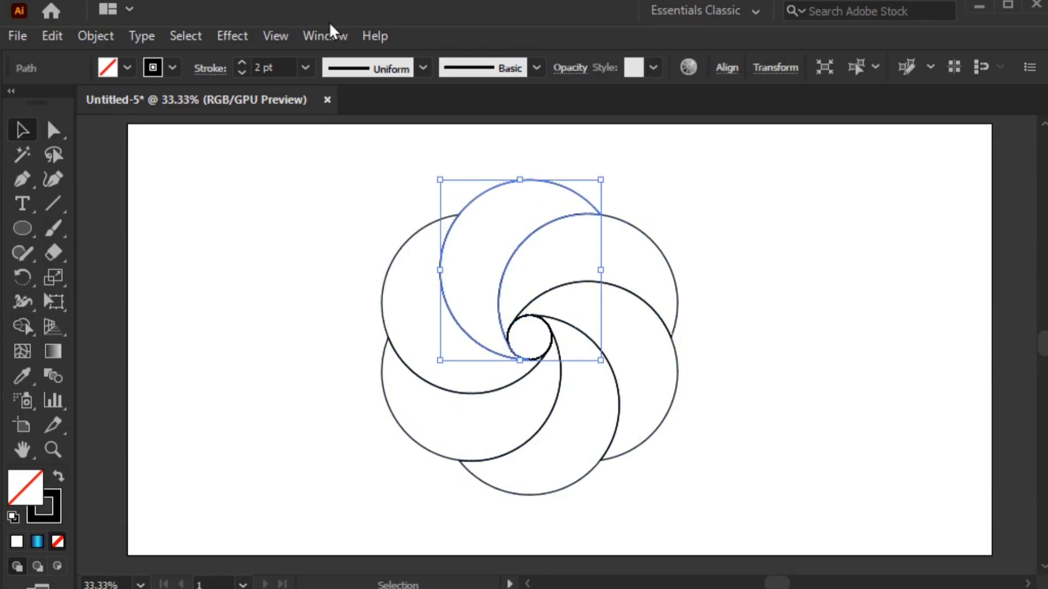
pyautogui.click(325, 36)
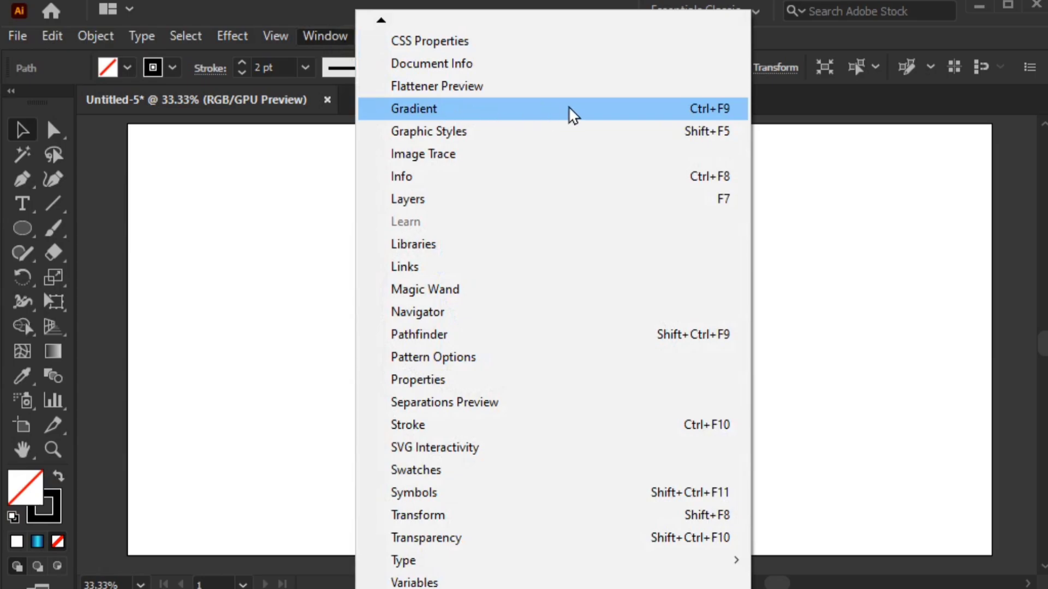
pyautogui.click(541, 109)
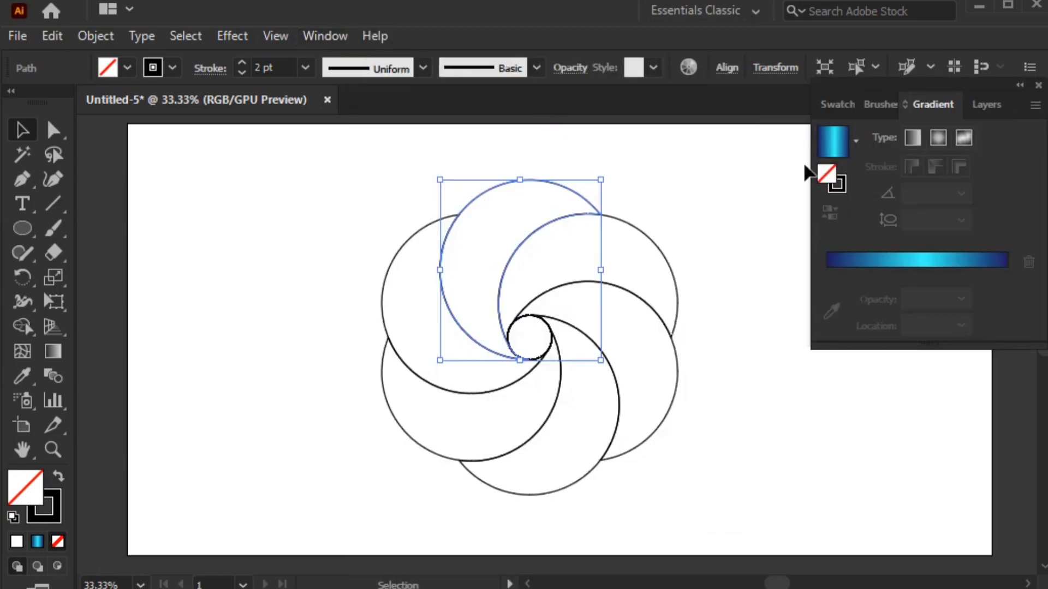
pyautogui.click(854, 141)
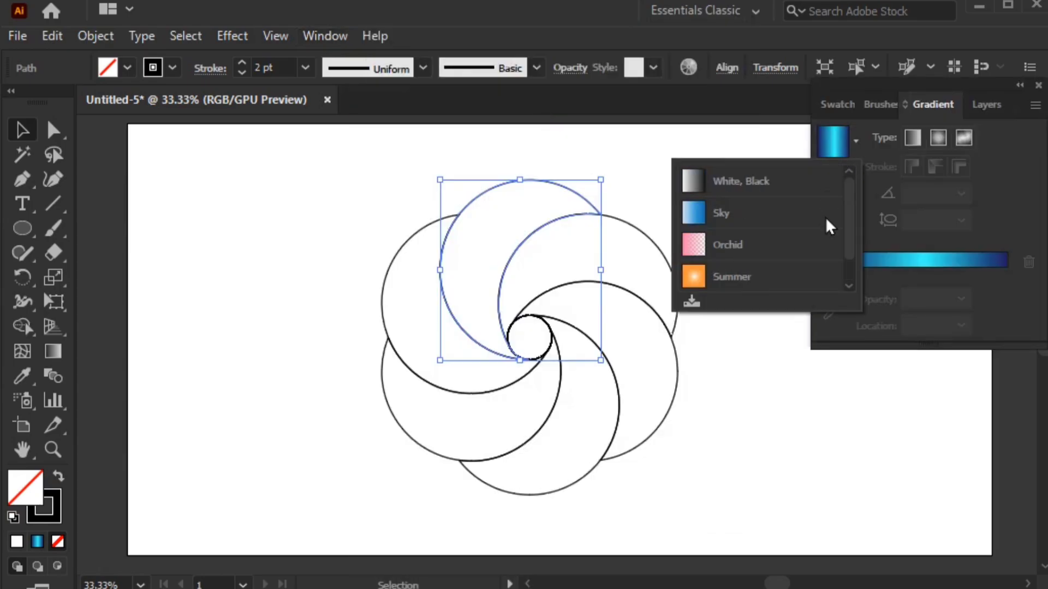
pyautogui.click(753, 188)
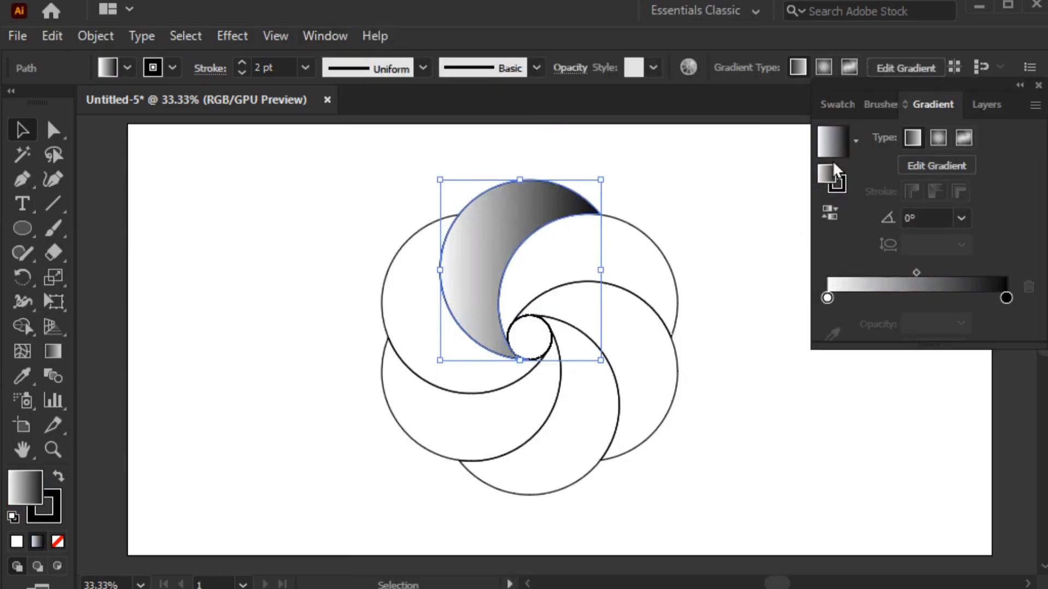
# Recolour the gradient stops navy, cyan and navy, adding the middle stop
pyautogui.doubleClick(827, 298)
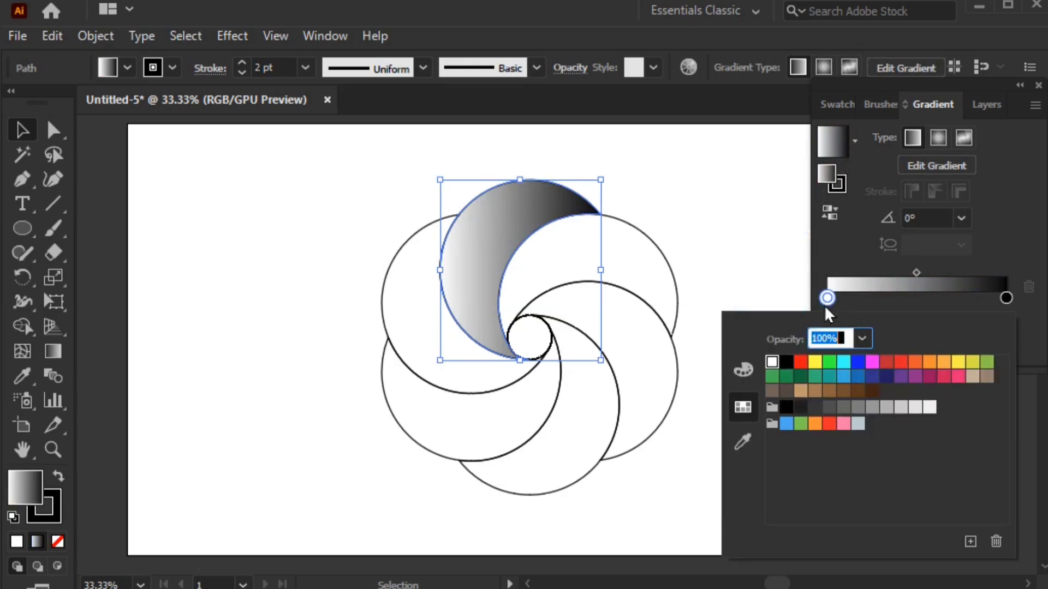
pyautogui.click(885, 377)
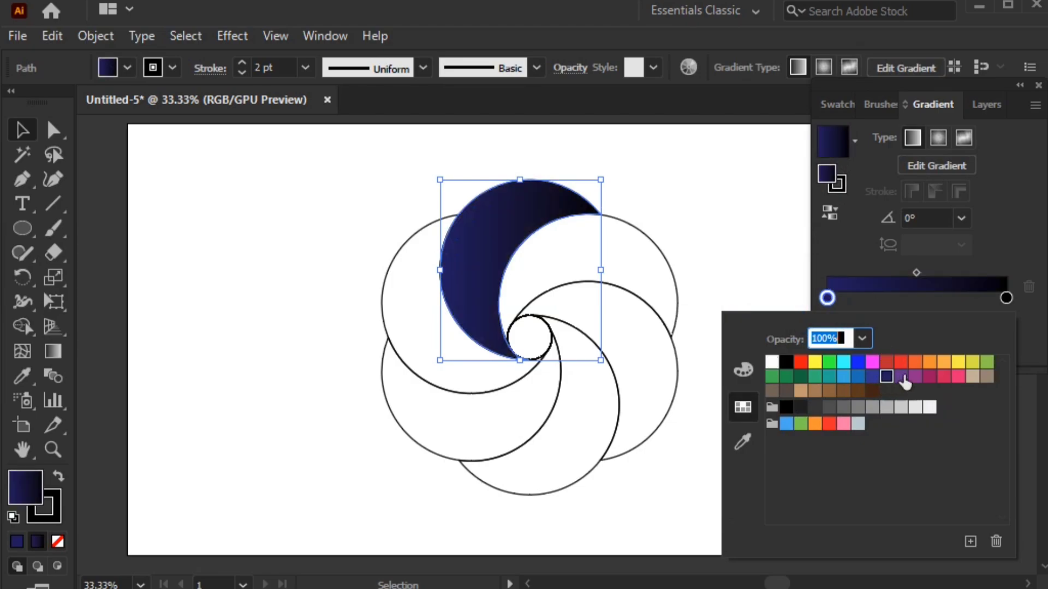
pyautogui.press('Escape')
pyautogui.click(919, 298)
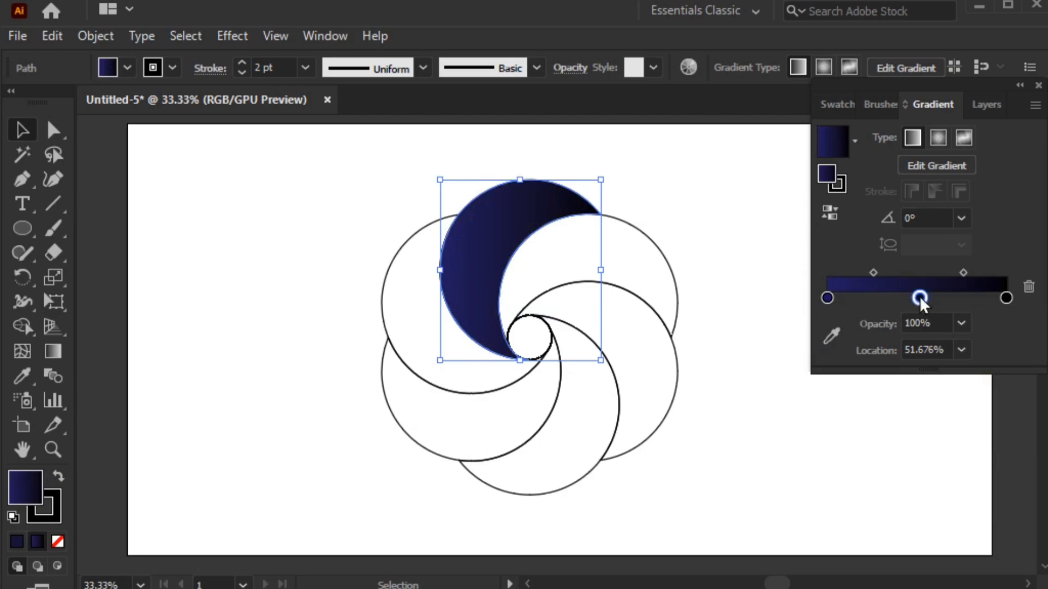
pyautogui.doubleClick(919, 297)
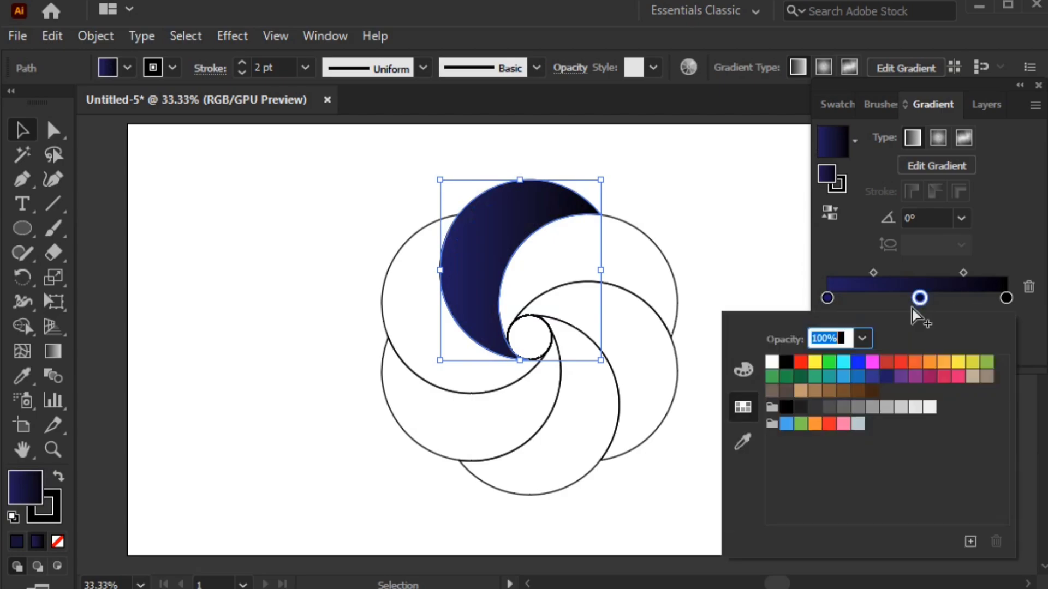
pyautogui.click(844, 361)
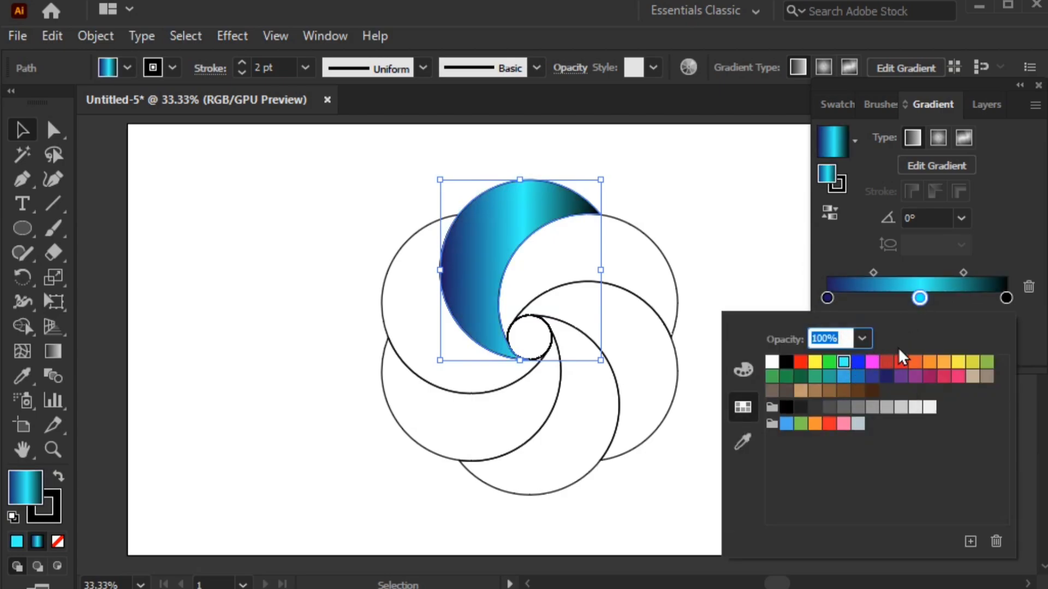
pyautogui.click(1007, 296)
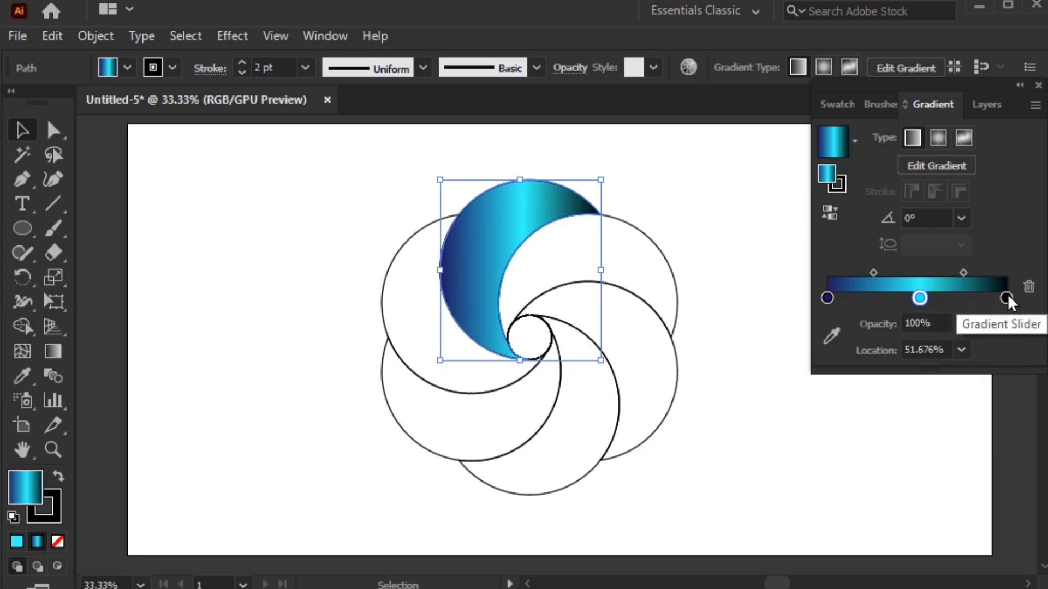
pyautogui.doubleClick(1006, 298)
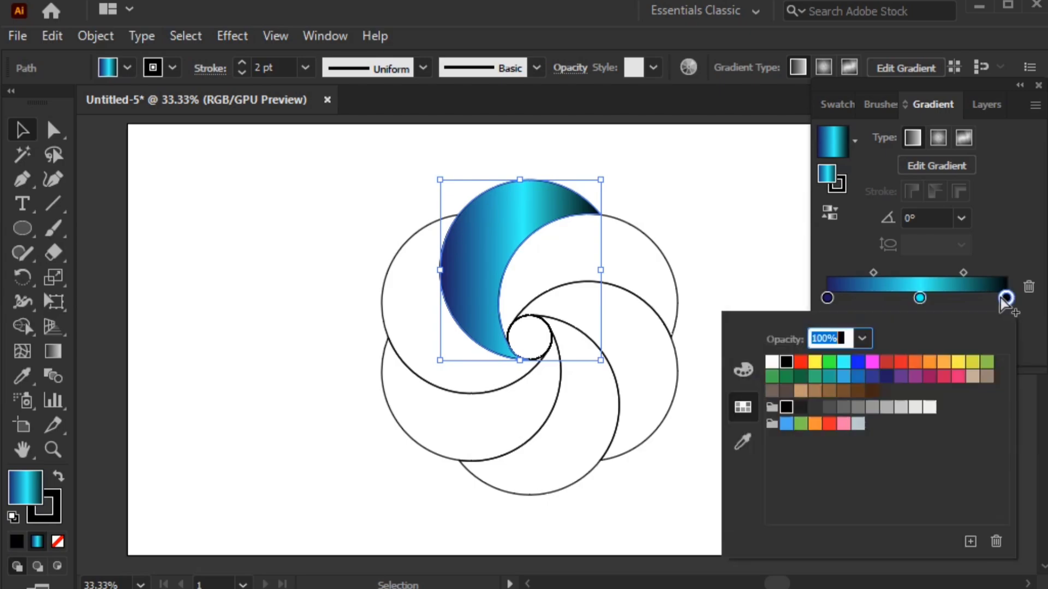
pyautogui.click(887, 376)
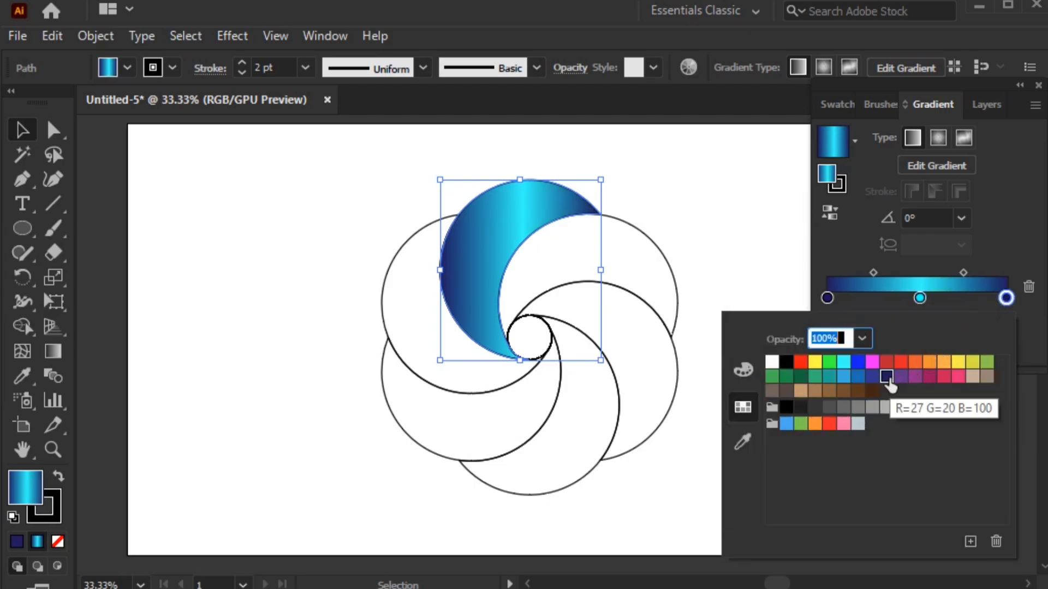
pyautogui.click(985, 196)
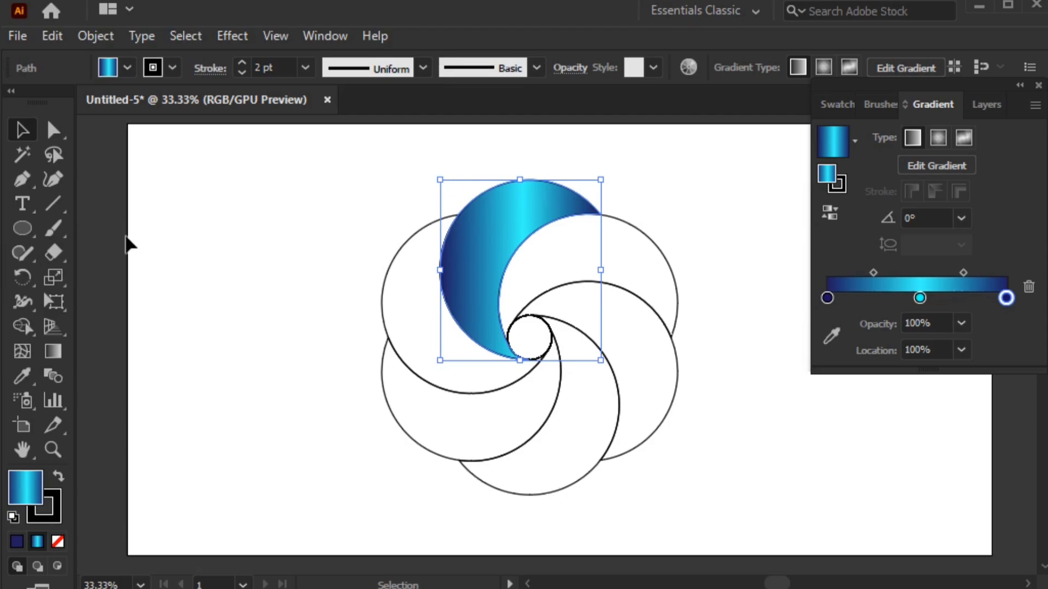
pyautogui.click(47, 345)
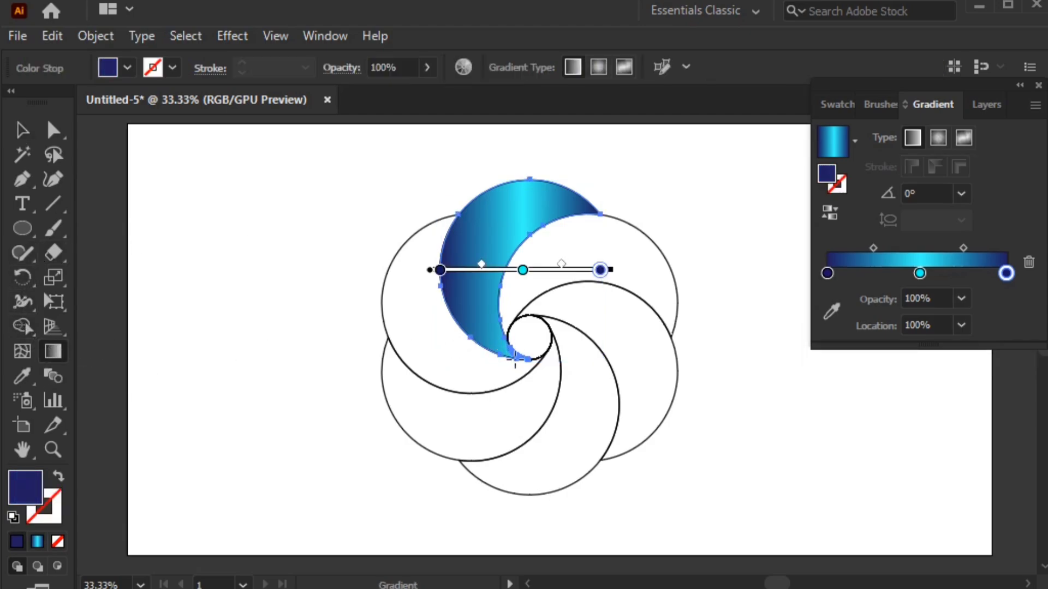
# Drag the top crescent's gradient diagonally at about 64° so cyan follows the curve
pyautogui.moveTo(514, 360); pyautogui.dragTo(587, 207)
pyautogui.moveTo(471, 334); pyautogui.dragTo(542, 185)
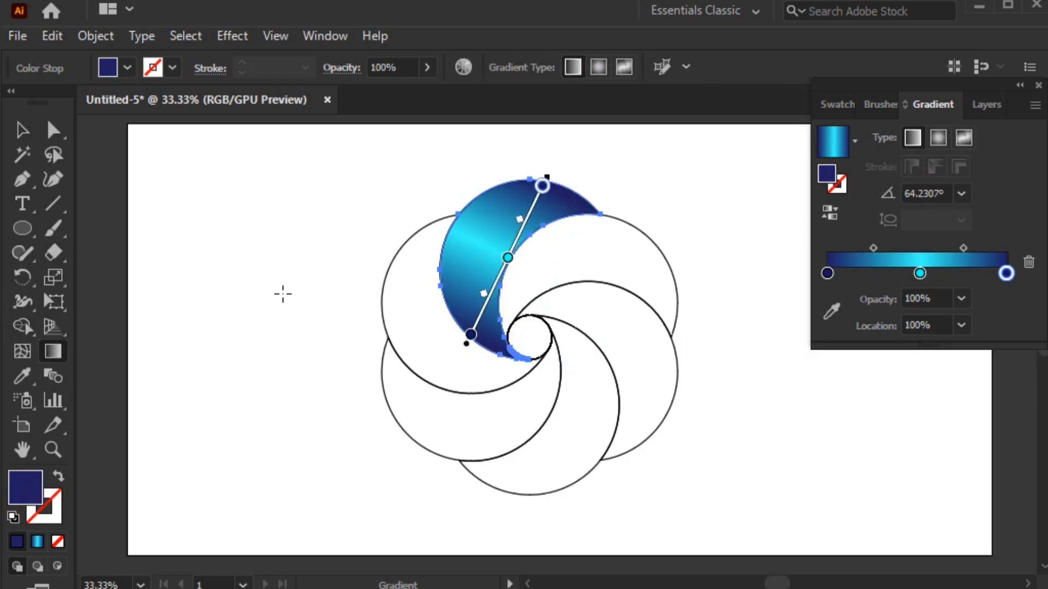
pyautogui.click(21, 130)
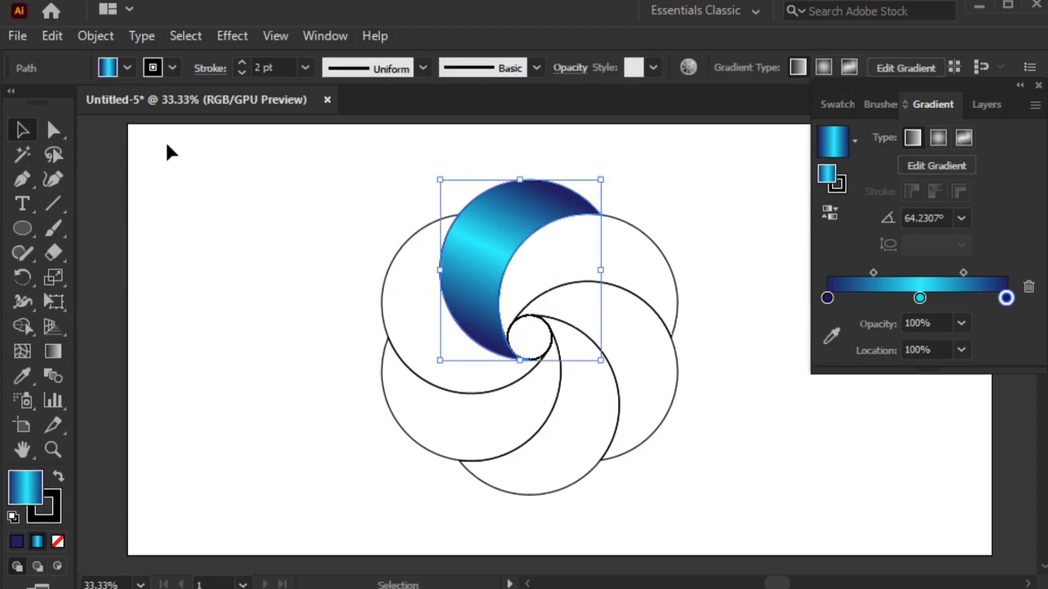
pyautogui.hotkey('ctrl', 'shift', 'a')
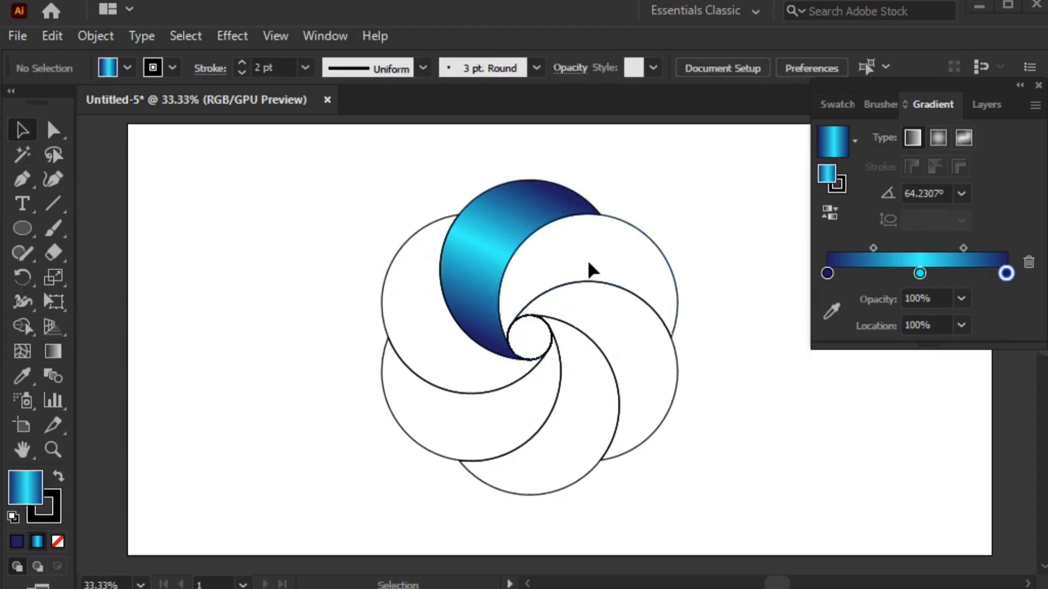
pyautogui.click(664, 261)
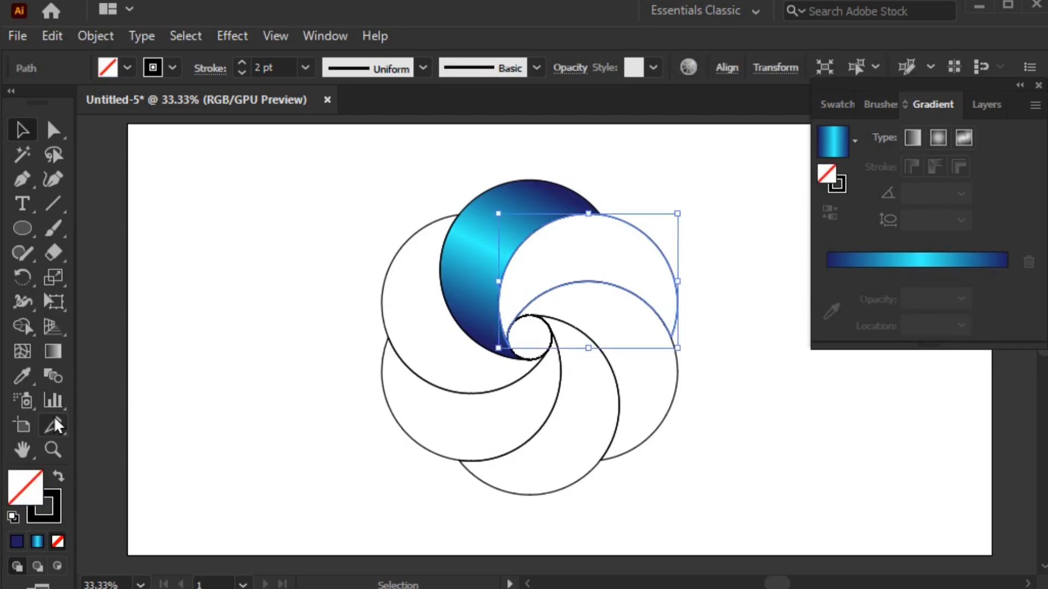
# Sample the blue gradient onto the upper-right and lower-right crescents with the Eyedropper
pyautogui.click(27, 382)
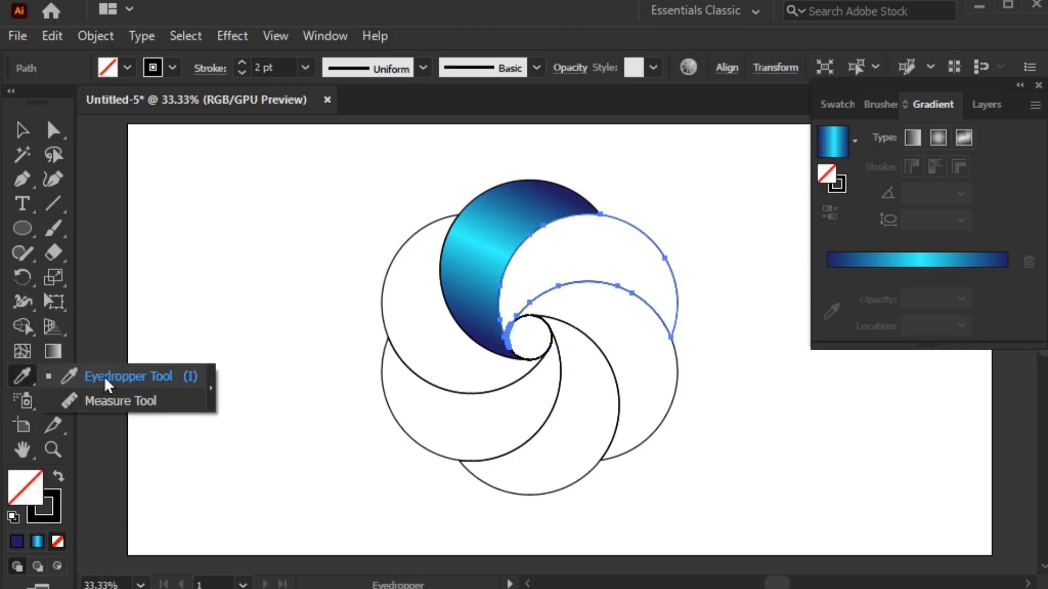
pyautogui.click(125, 377)
pyautogui.click(497, 235)
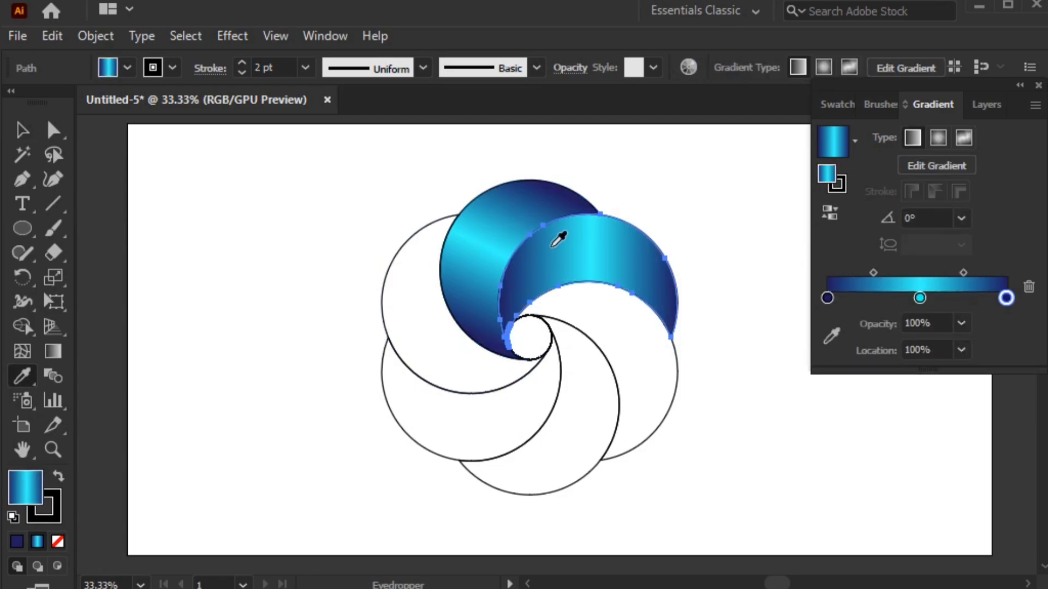
pyautogui.press('v')
pyautogui.click(671, 398)
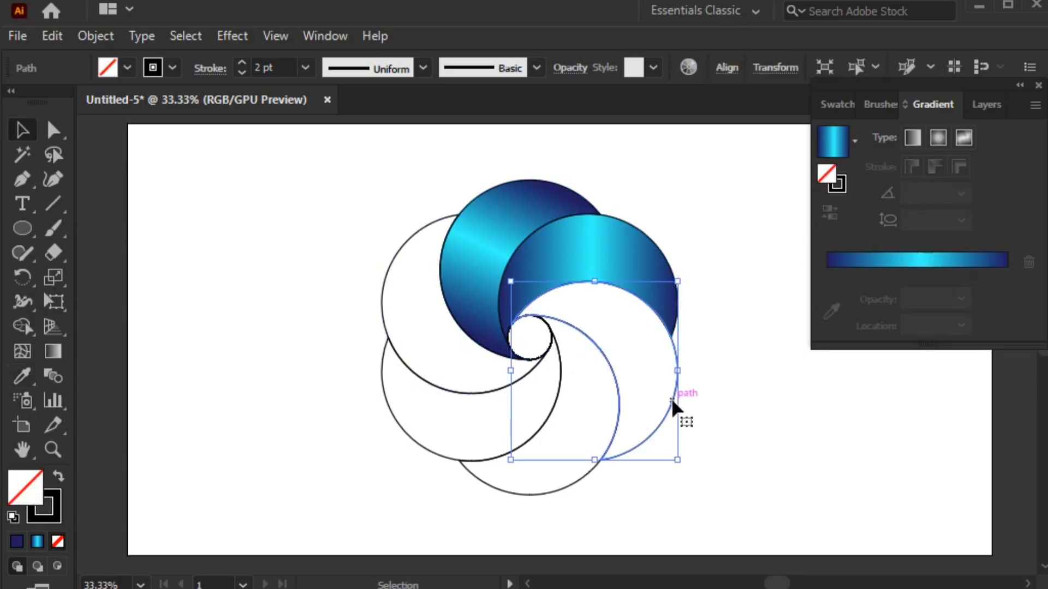
pyautogui.press('i')
pyautogui.click(603, 259)
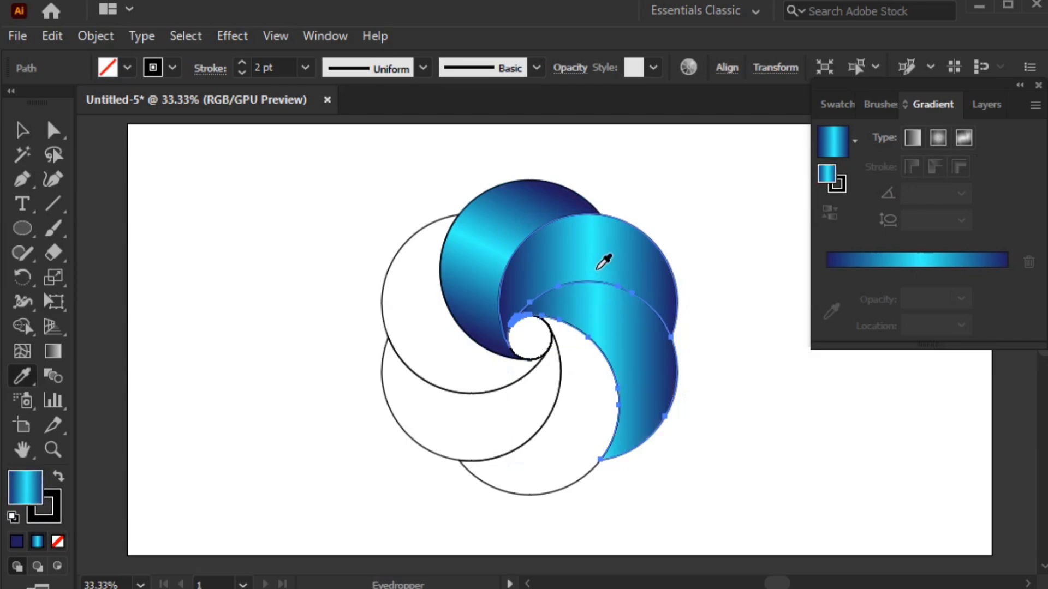
pyautogui.press('v')
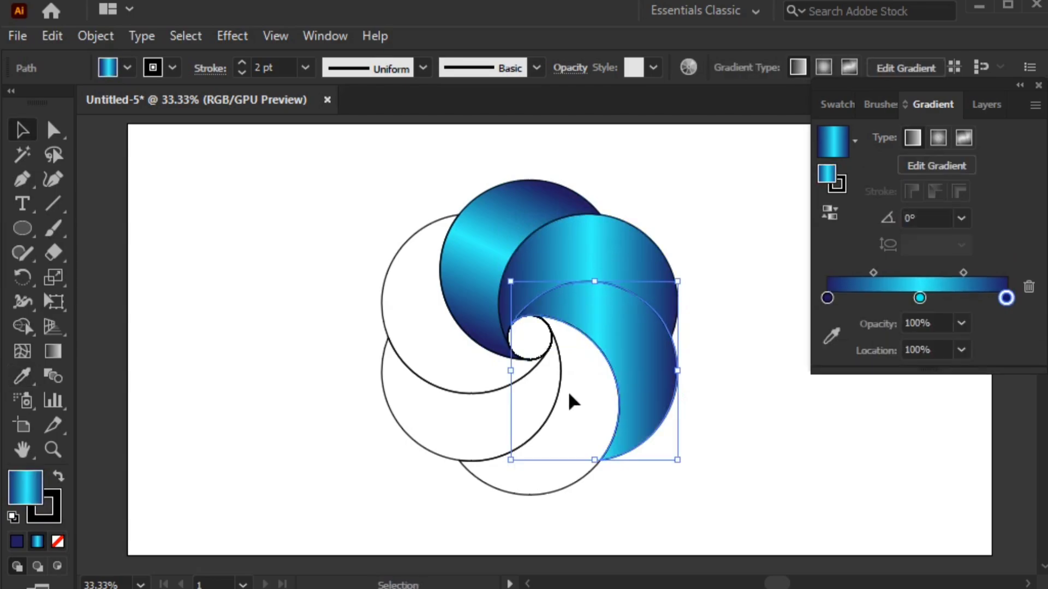
# Apply the blue gradient to the lower and lower-left white crescents
pyautogui.click(565, 398)
pyautogui.press('i')
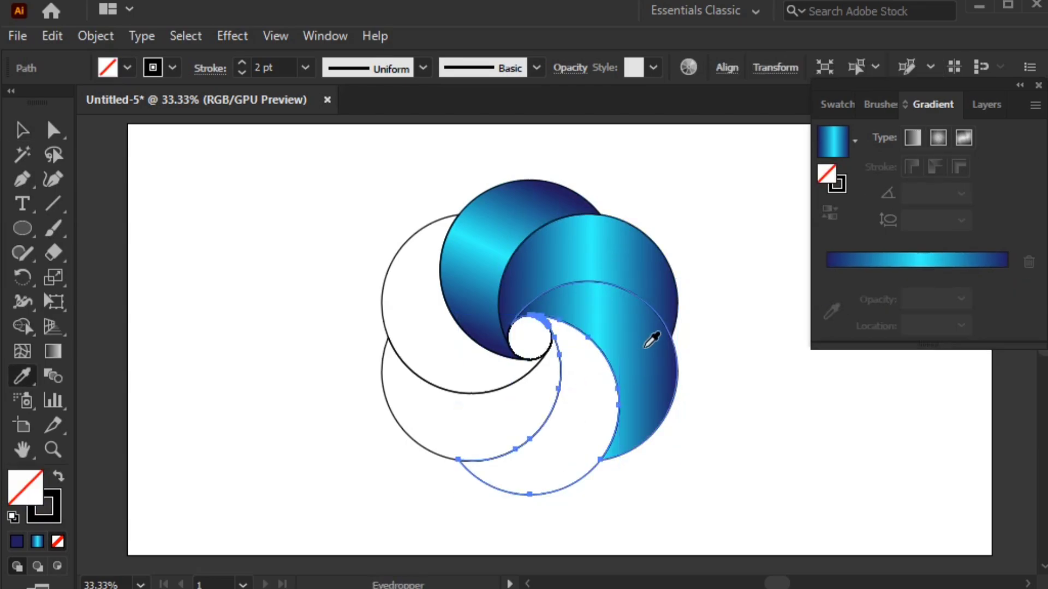
pyautogui.click(645, 346)
pyautogui.press('v')
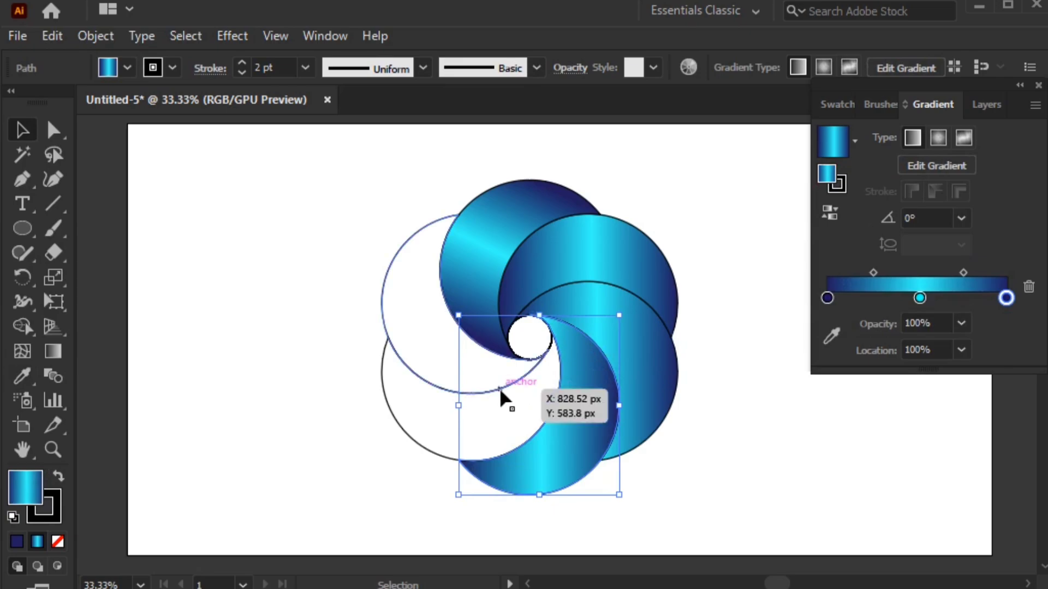
pyautogui.click(501, 390)
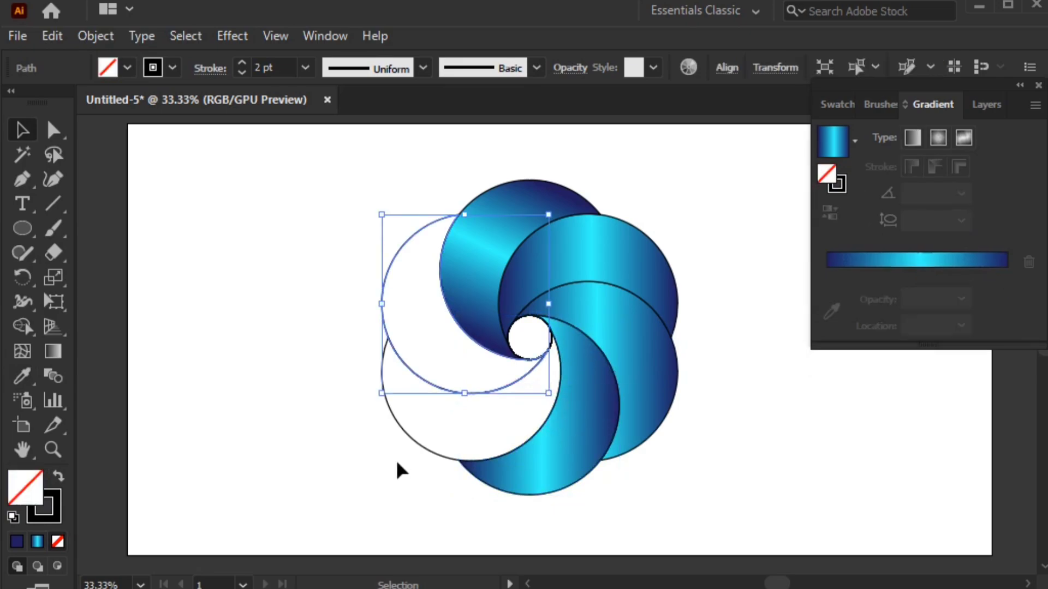
pyautogui.click(426, 457)
pyautogui.press('i')
pyautogui.click(585, 429)
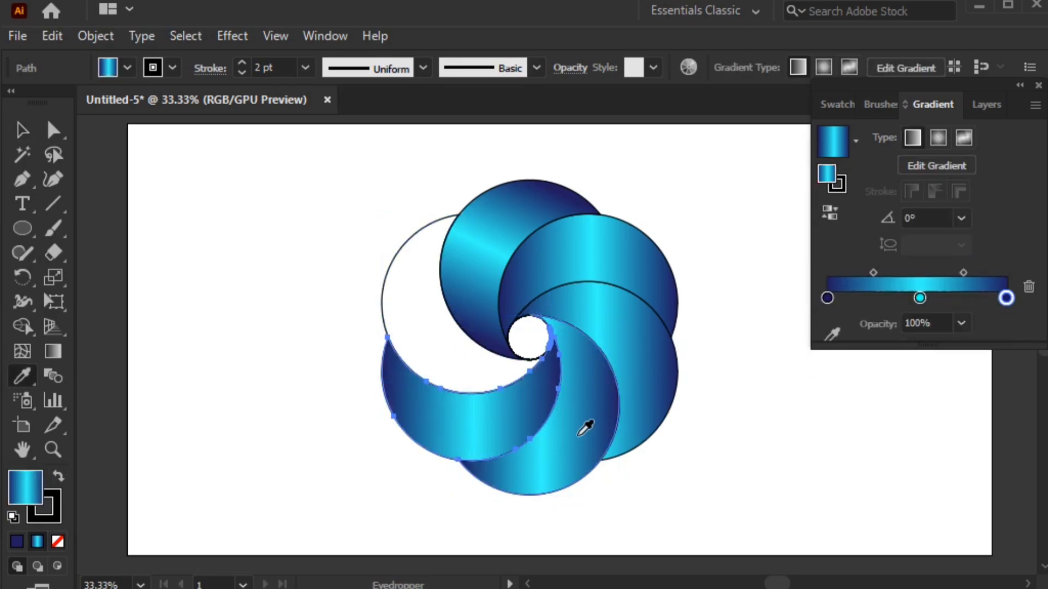
pyautogui.press('v')
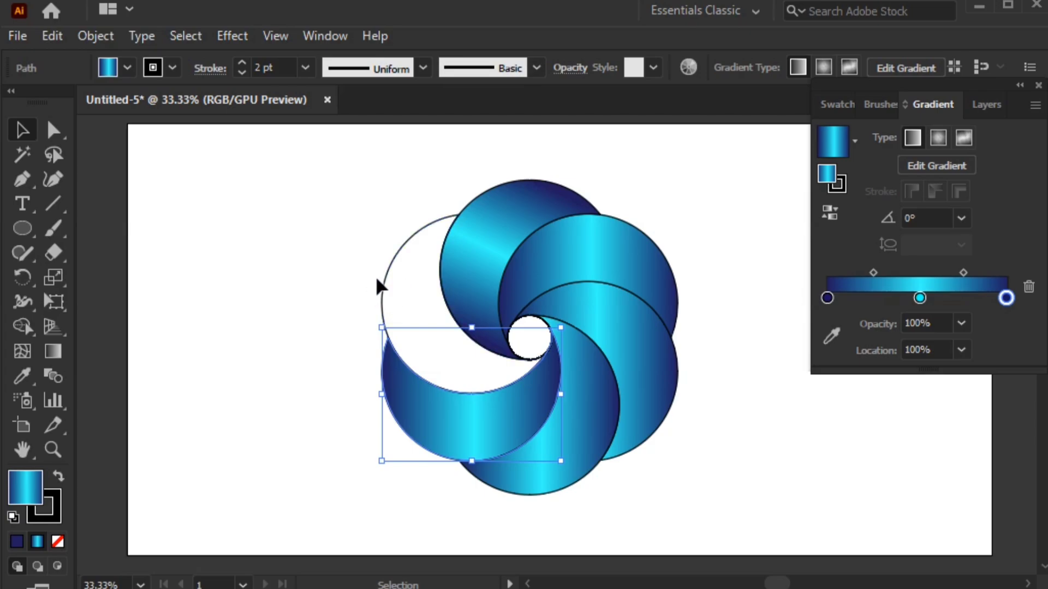
# Apply the blue gradient to the upper-left crescent as well
pyautogui.click(379, 281)
pyautogui.press('i')
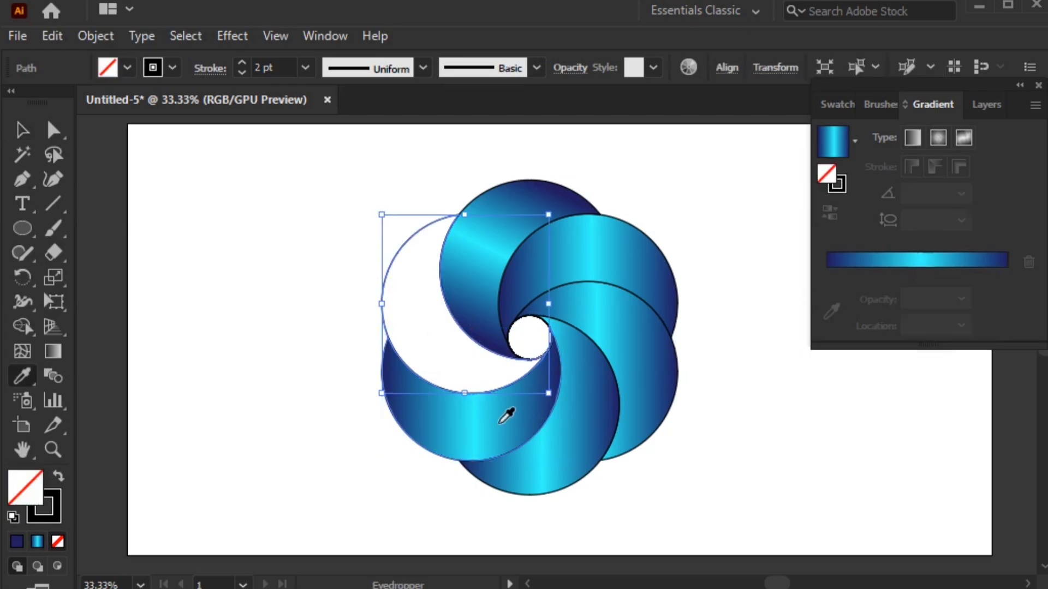
pyautogui.click(501, 416)
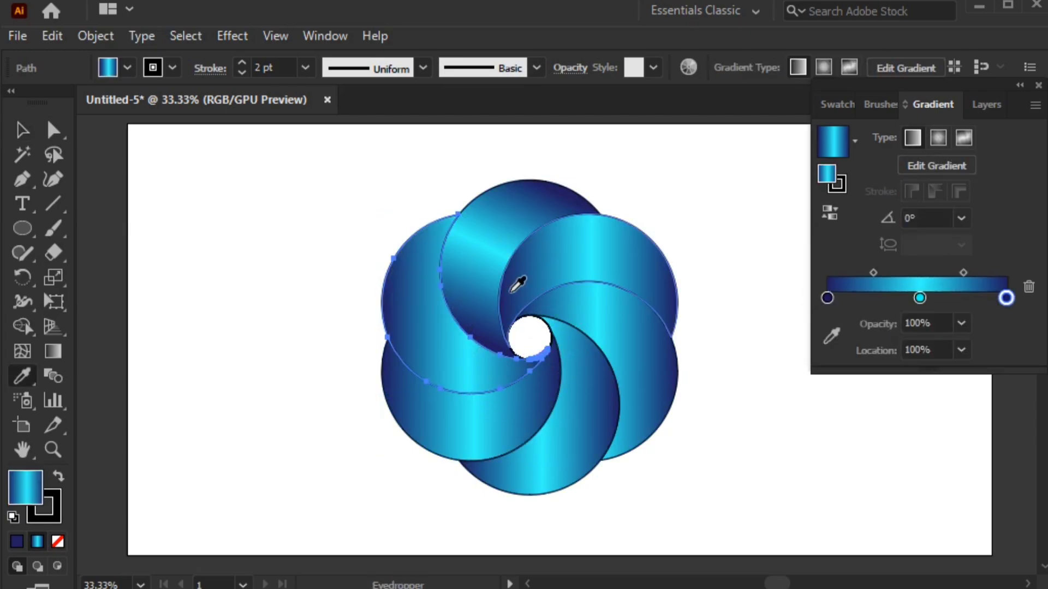
pyautogui.click(21, 131)
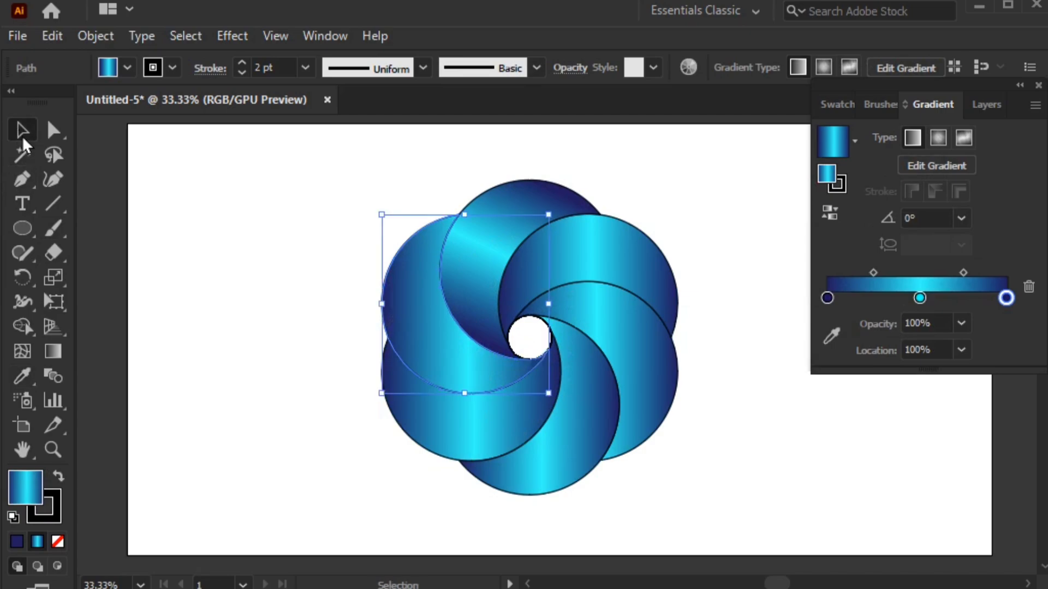
pyautogui.click(53, 351)
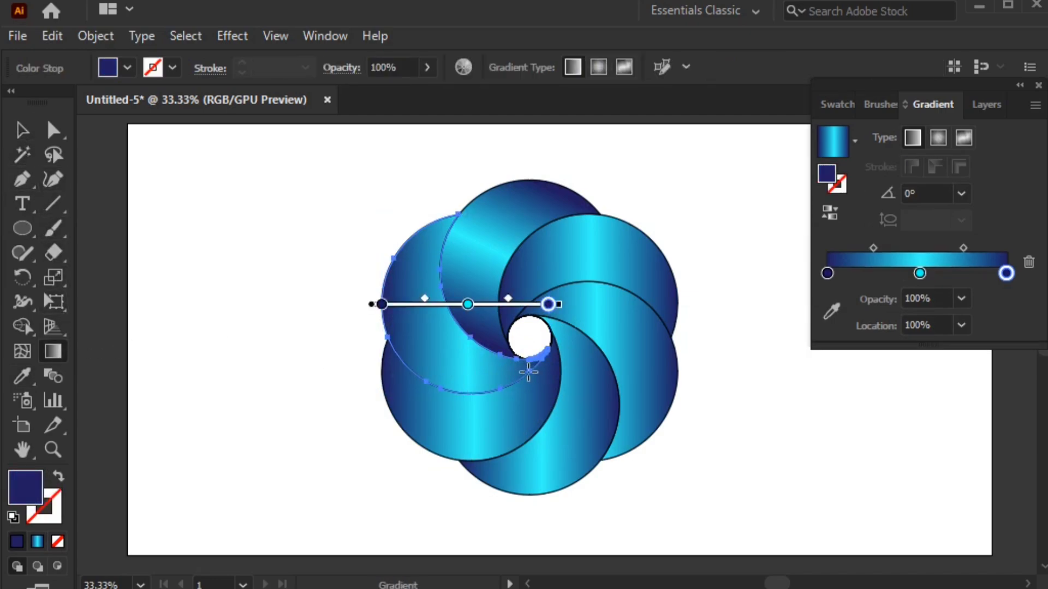
# Redraw the upper-left petal's gradient from the centre hole to its edge at a steeper angle
pyautogui.moveTo(526, 371)
pyautogui.mouseDown()
pyautogui.moveTo(369, 277)
pyautogui.moveTo(388, 277)
pyautogui.mouseUp()
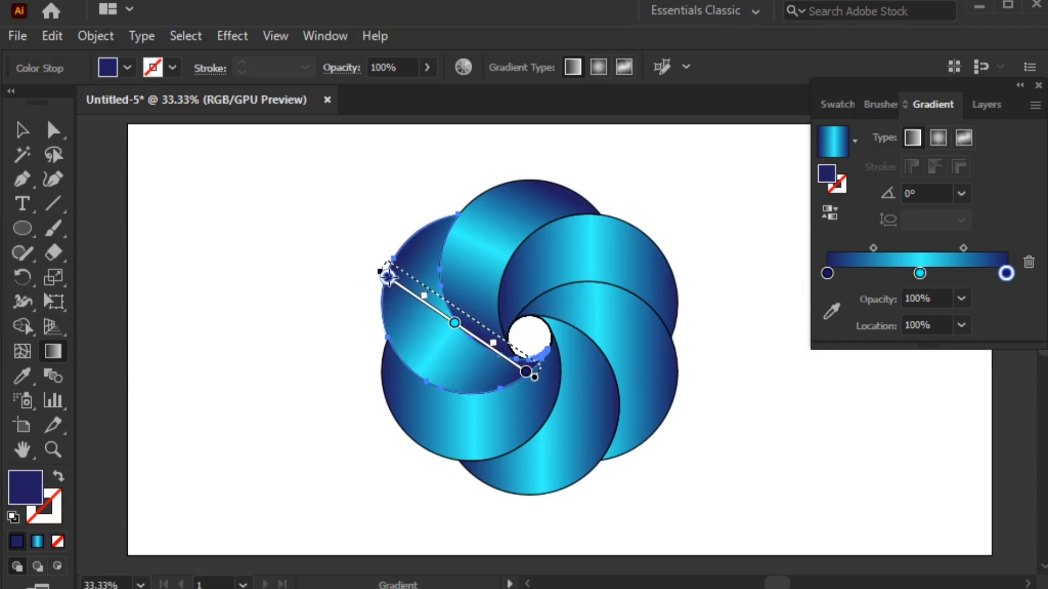
pyautogui.moveTo(387, 276); pyautogui.dragTo(402, 260)
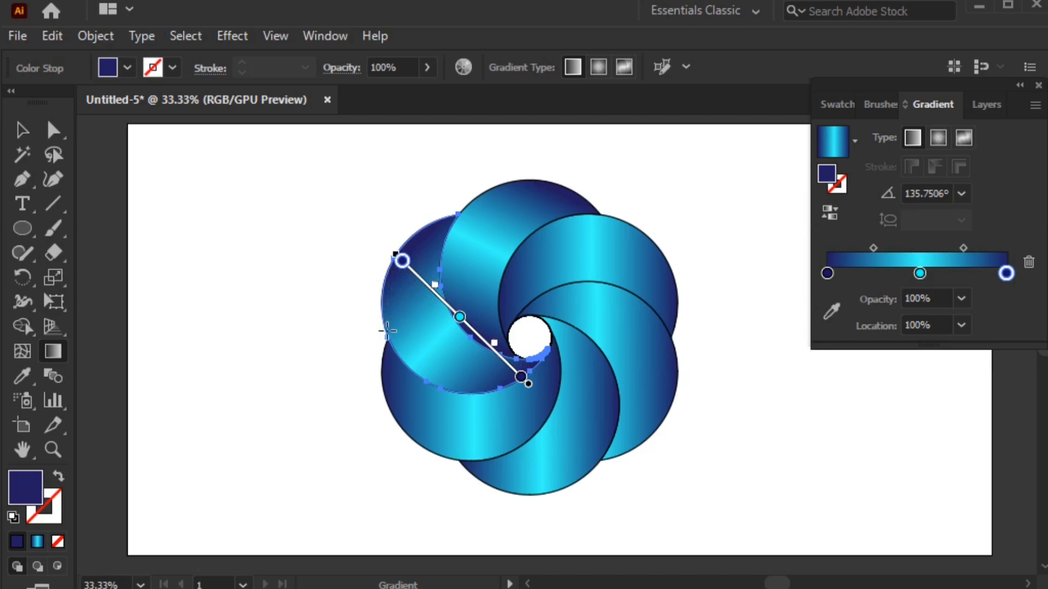
pyautogui.press('v')
# Re-angle the lower-right petal's gradient diagonally down-right, to about -40°
pyautogui.click(447, 421)
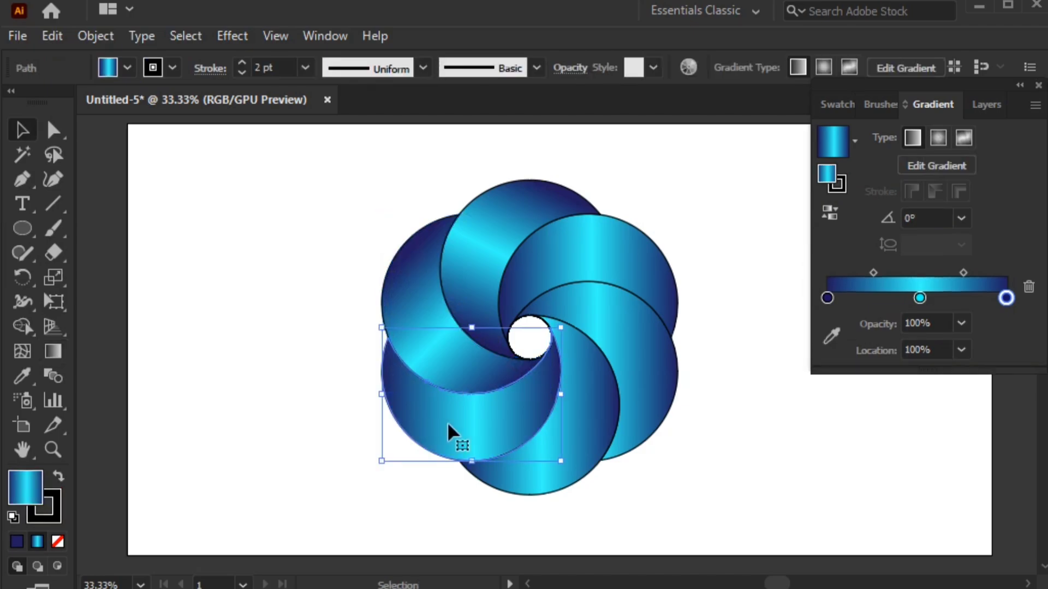
pyautogui.click(540, 256)
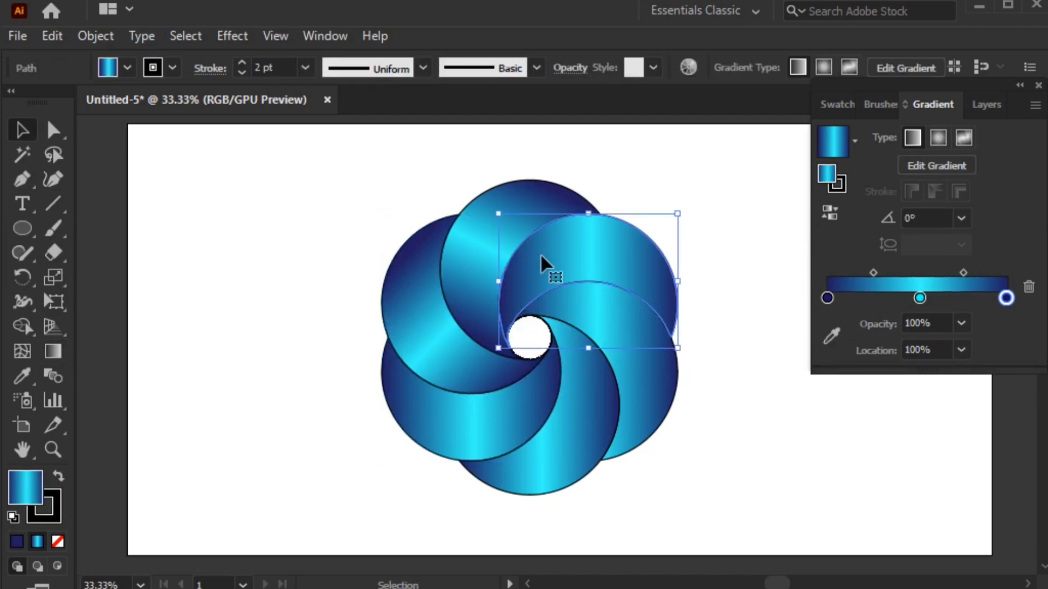
pyautogui.click(590, 315)
pyautogui.press('g')
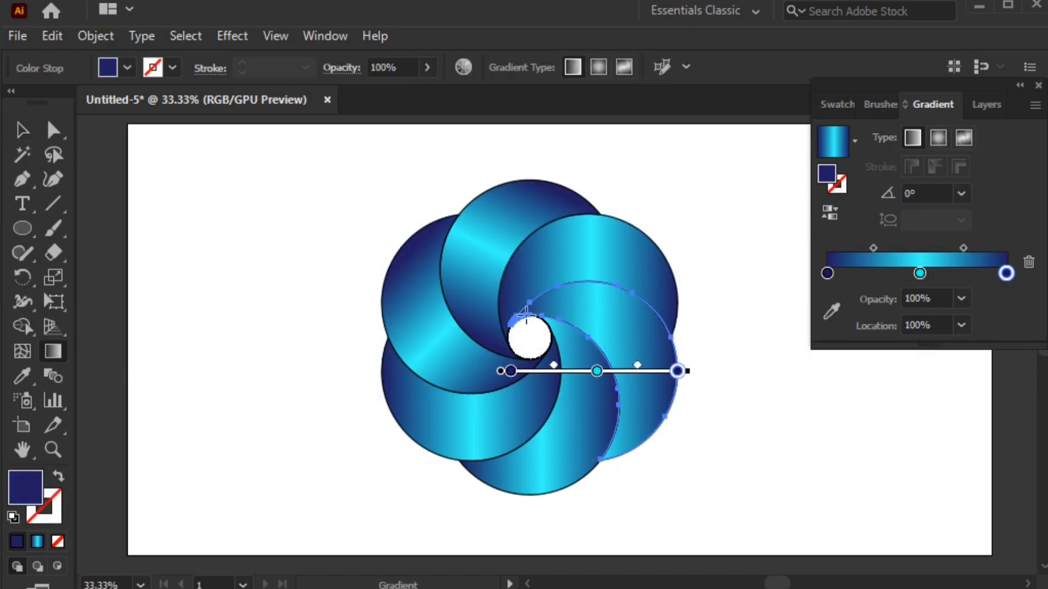
pyautogui.moveTo(526, 316)
pyautogui.mouseDown()
pyautogui.moveTo(678, 414)
pyautogui.moveTo(655, 425)
pyautogui.mouseUp()
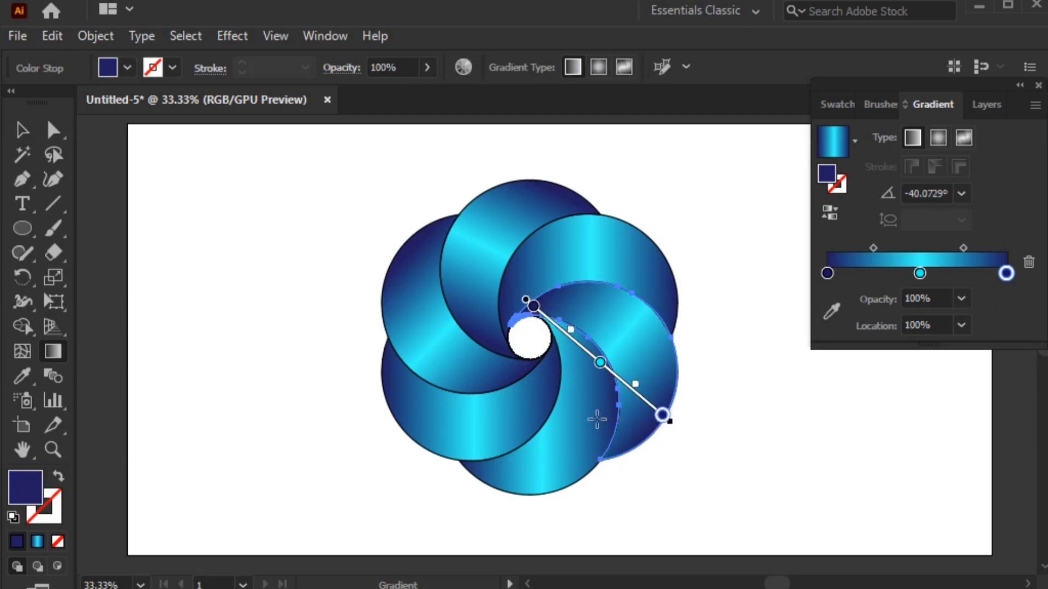
pyautogui.press('v')
# Re-angle the bottom petal's gradient from the centre to its bottom edge, about -100°
pyautogui.click(597, 424)
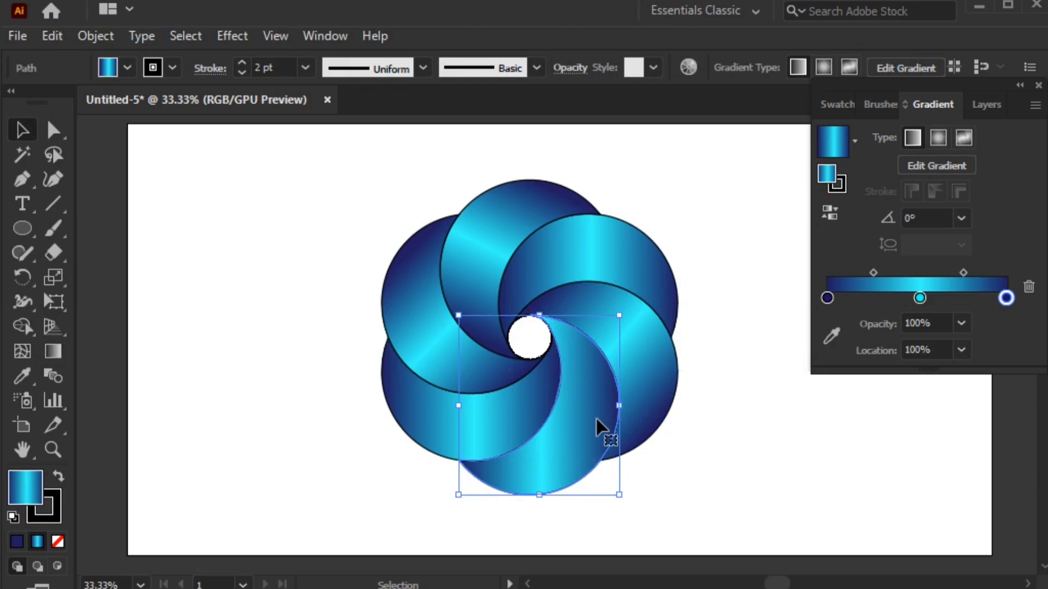
pyautogui.press('g')
pyautogui.moveTo(549, 314)
pyautogui.mouseDown()
pyautogui.moveTo(565, 367)
pyautogui.moveTo(517, 496)
pyautogui.mouseUp()
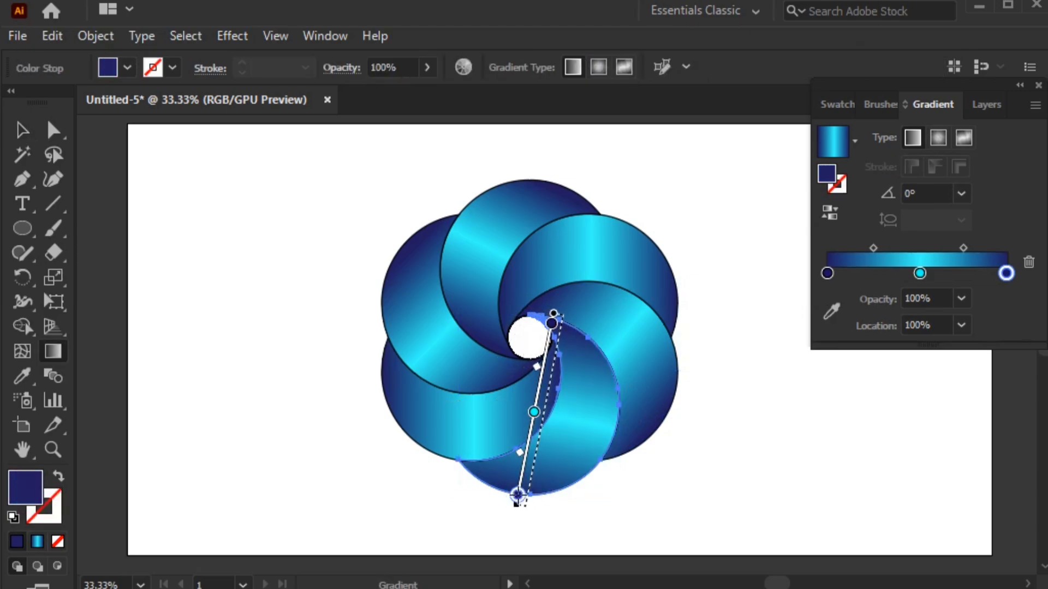
pyautogui.moveTo(518, 495); pyautogui.dragTo(529, 490)
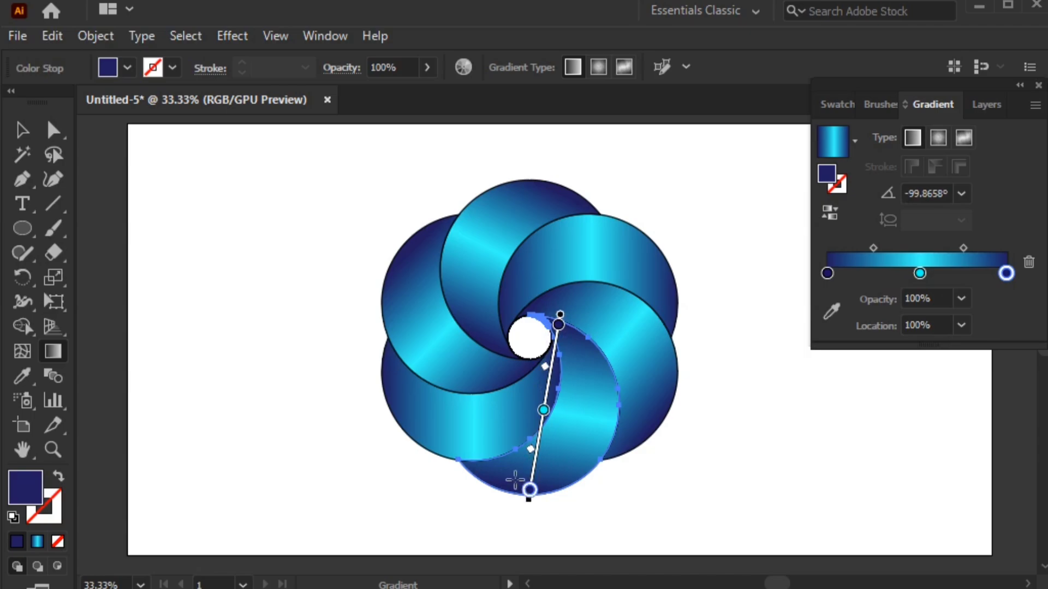
pyautogui.press('v')
pyautogui.click(465, 424)
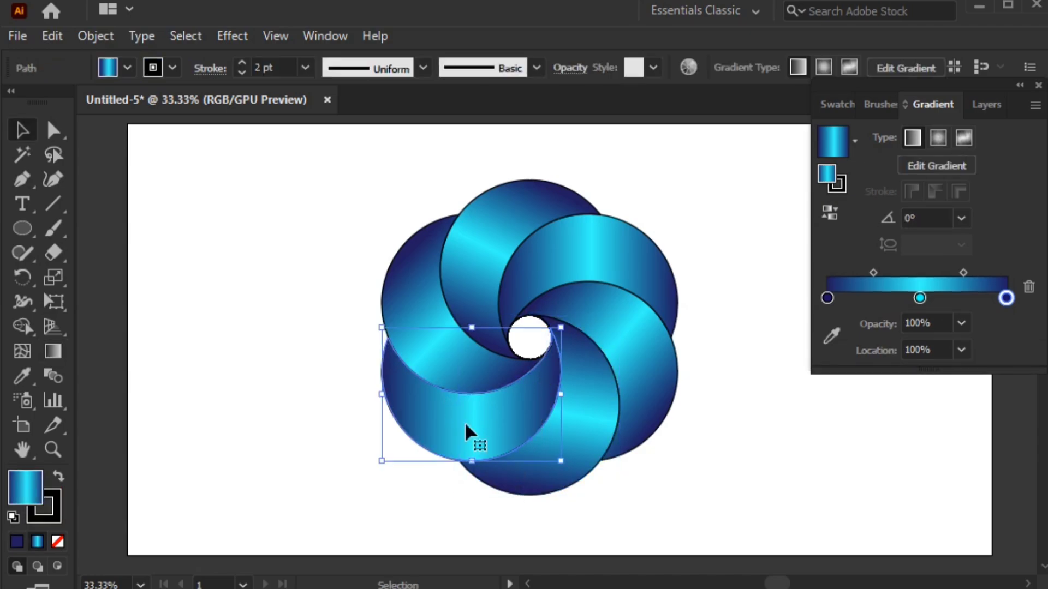
# Redraw the lower-left petal's gradient so it runs toward the centre hole
pyautogui.press('g')
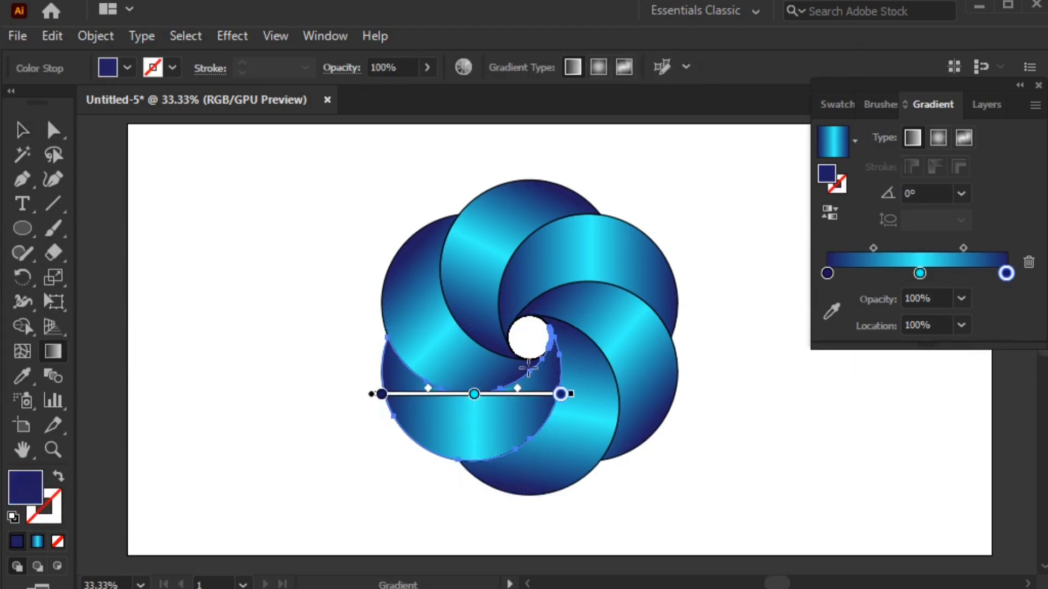
pyautogui.moveTo(516, 370)
pyautogui.mouseDown()
pyautogui.moveTo(555, 343)
pyautogui.moveTo(398, 418)
pyautogui.mouseUp()
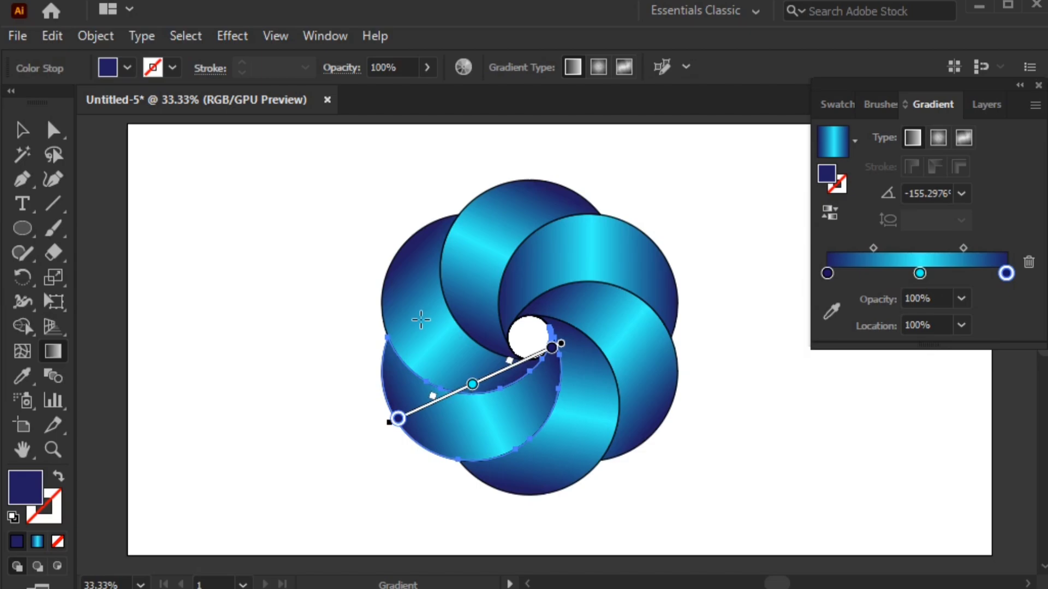
pyautogui.press('v')
# Re-angle the upper-left petal's gradient to about 133° from the centre, then deselect
pyautogui.click(421, 322)
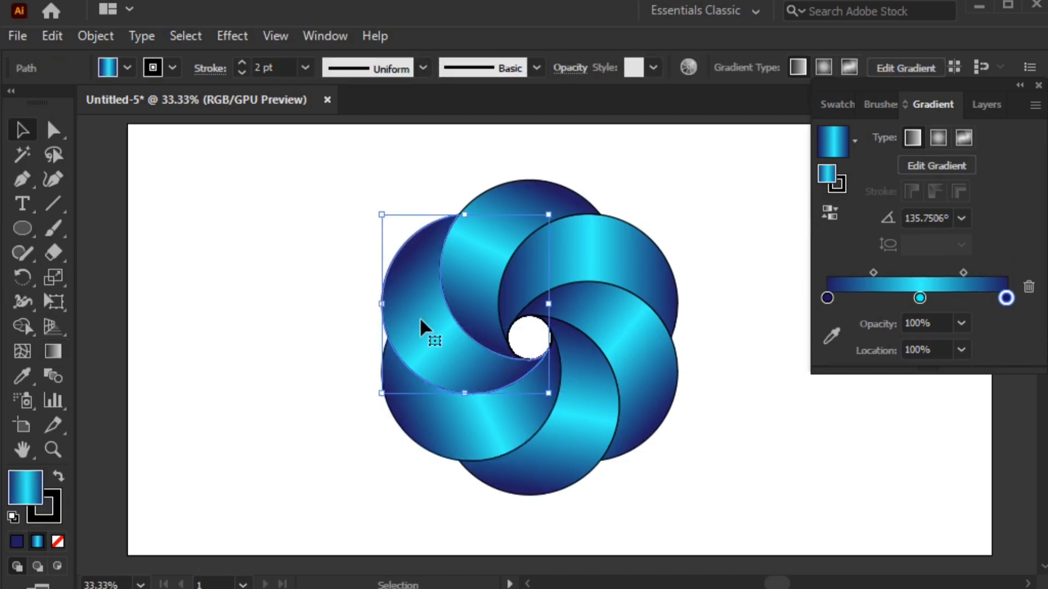
pyautogui.press('g')
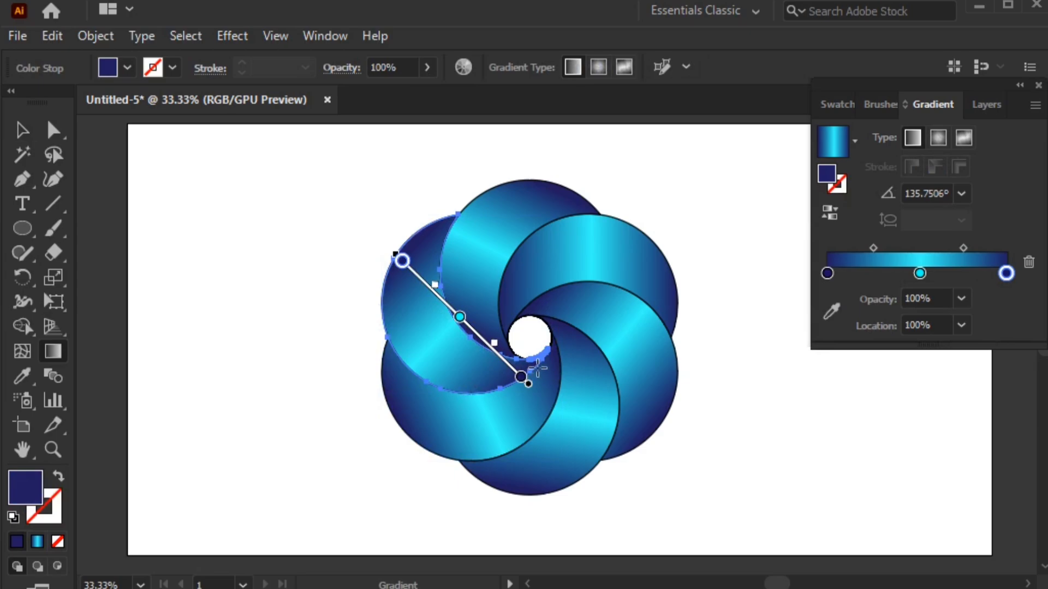
pyautogui.moveTo(538, 368); pyautogui.dragTo(397, 282)
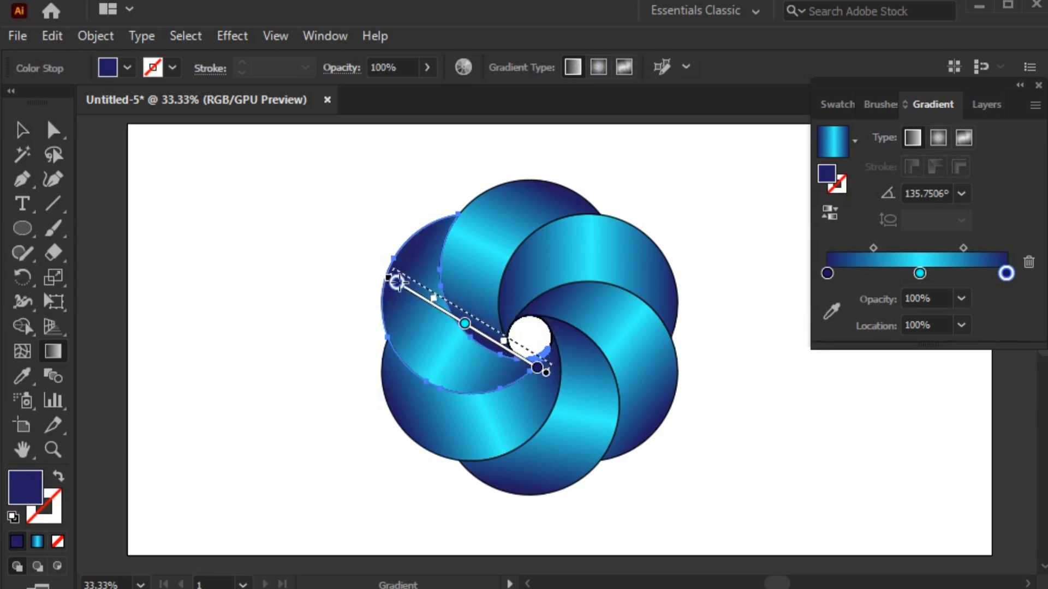
pyautogui.moveTo(523, 374)
pyautogui.mouseDown()
pyautogui.moveTo(406, 250)
pyautogui.moveTo(401, 257)
pyautogui.mouseUp()
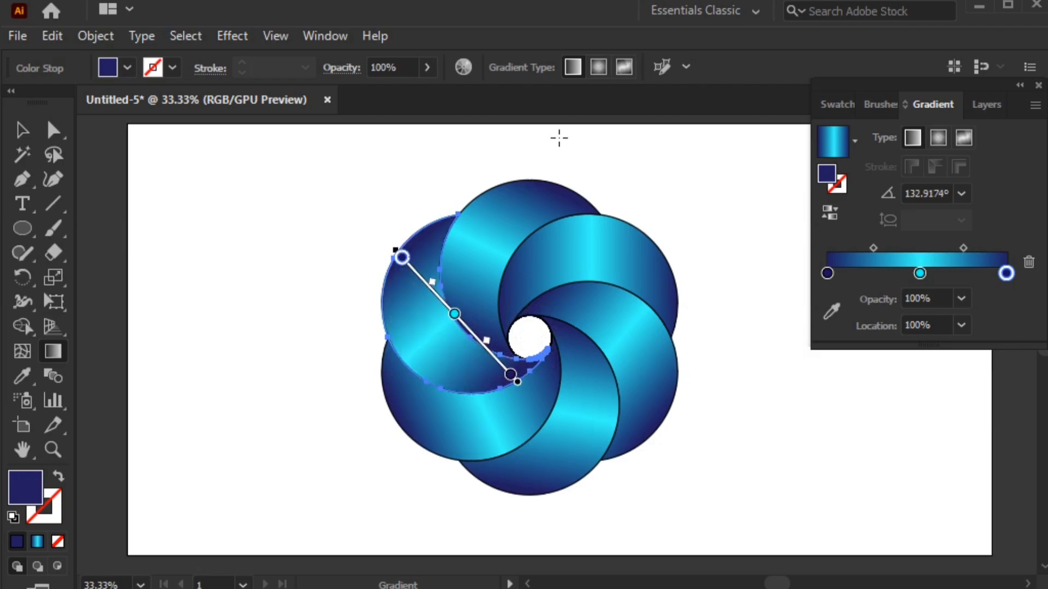
pyautogui.click(22, 132)
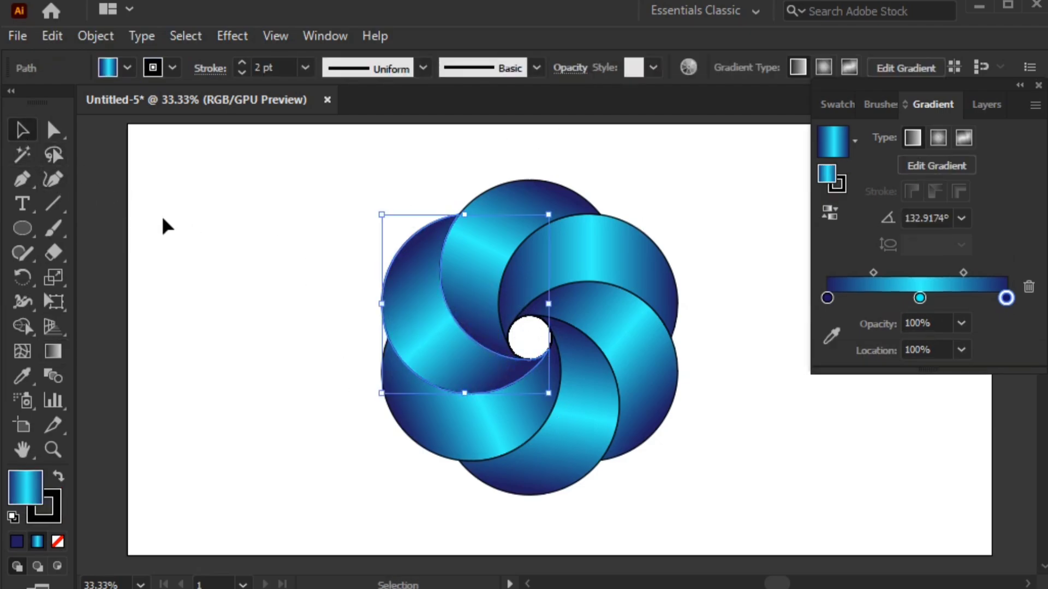
pyautogui.click(266, 244)
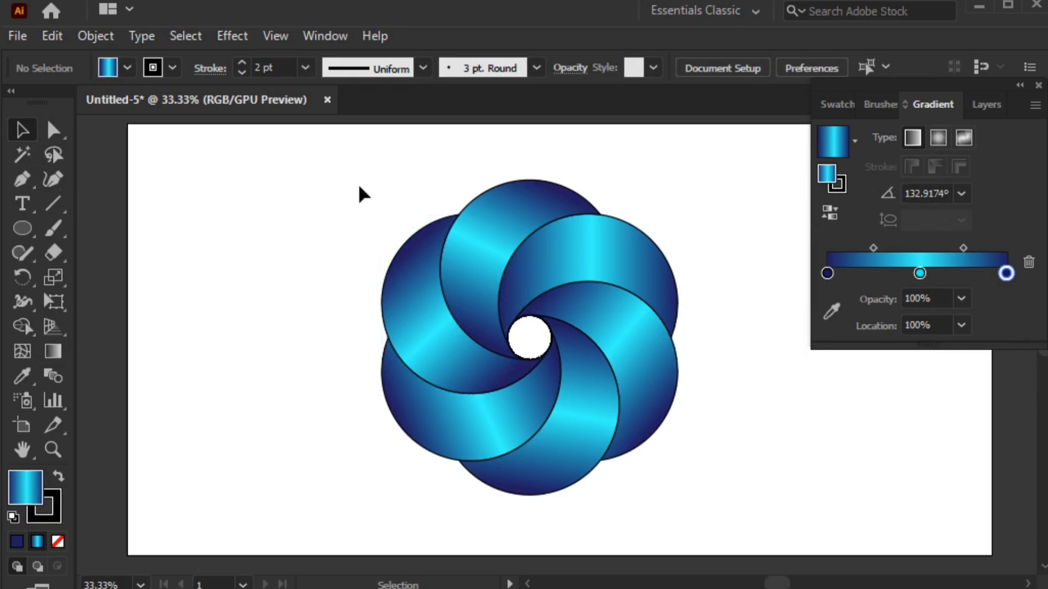
# Remove the stroke outlines from all of the flower's petals
pyautogui.moveTo(365, 154); pyautogui.dragTo(699, 502)
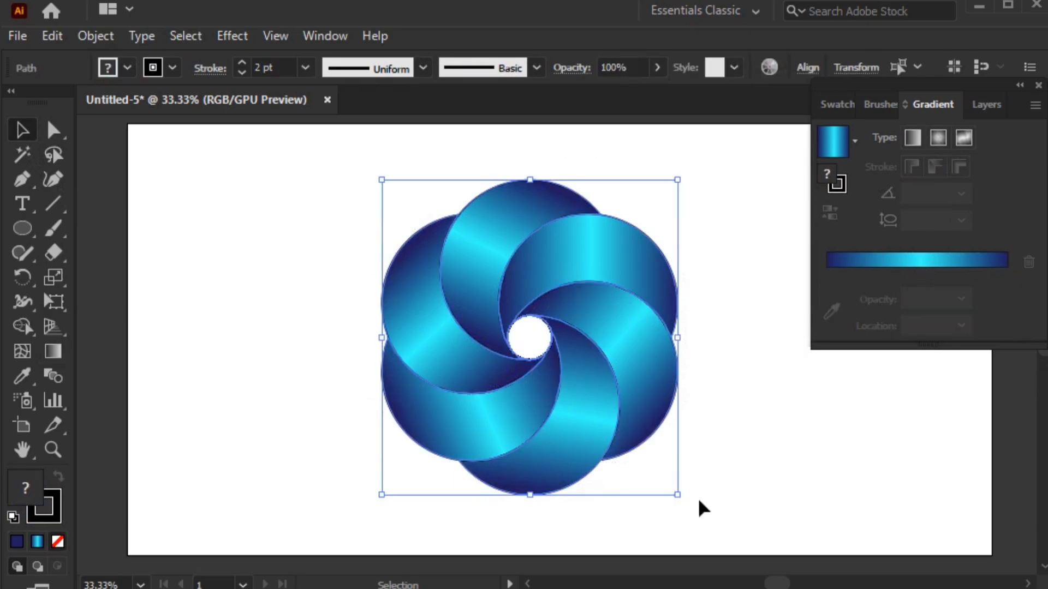
pyautogui.click(173, 67)
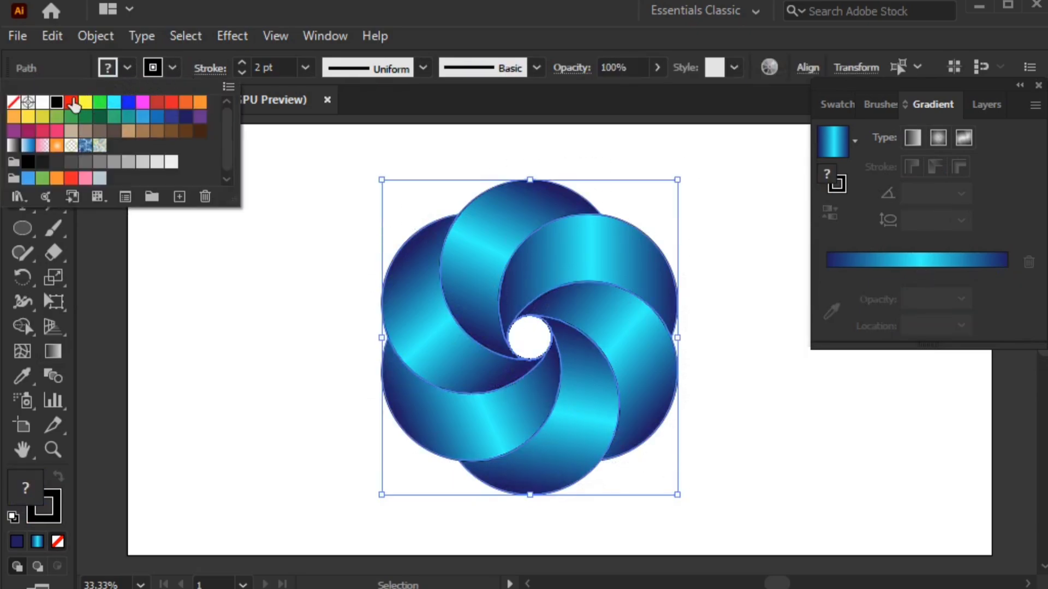
pyautogui.click(13, 102)
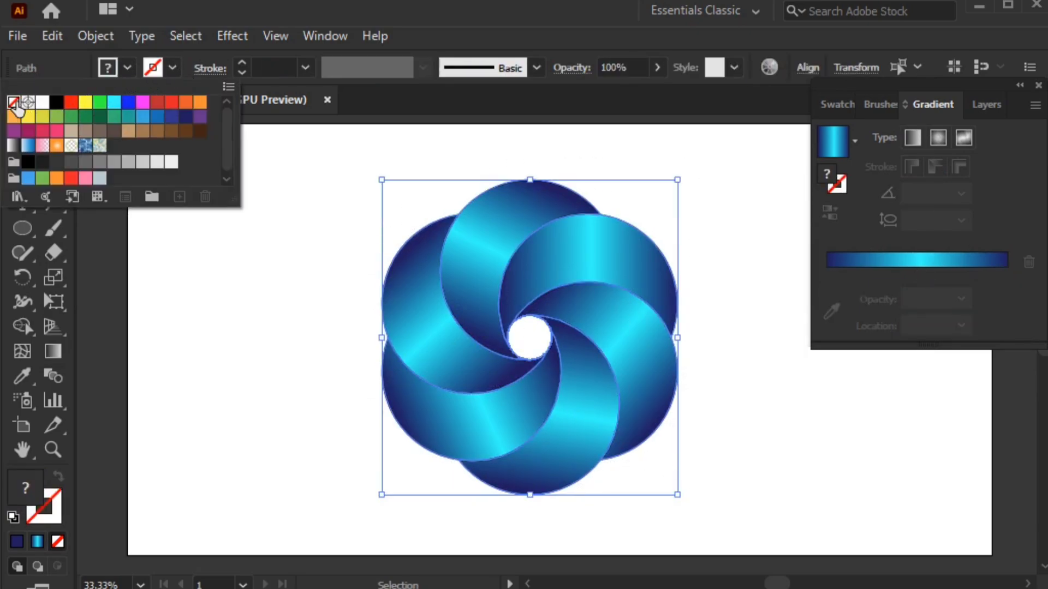
pyautogui.click(179, 64)
# Shift the flower left and paste a duplicate in front, placed on the right side
pyautogui.moveTo(284, 175)
pyautogui.mouseDown()
pyautogui.moveTo(562, 437)
pyautogui.moveTo(705, 508)
pyautogui.mouseUp()
pyautogui.moveTo(531, 355); pyautogui.dragTo(336, 351)
pyautogui.click(38, 37)
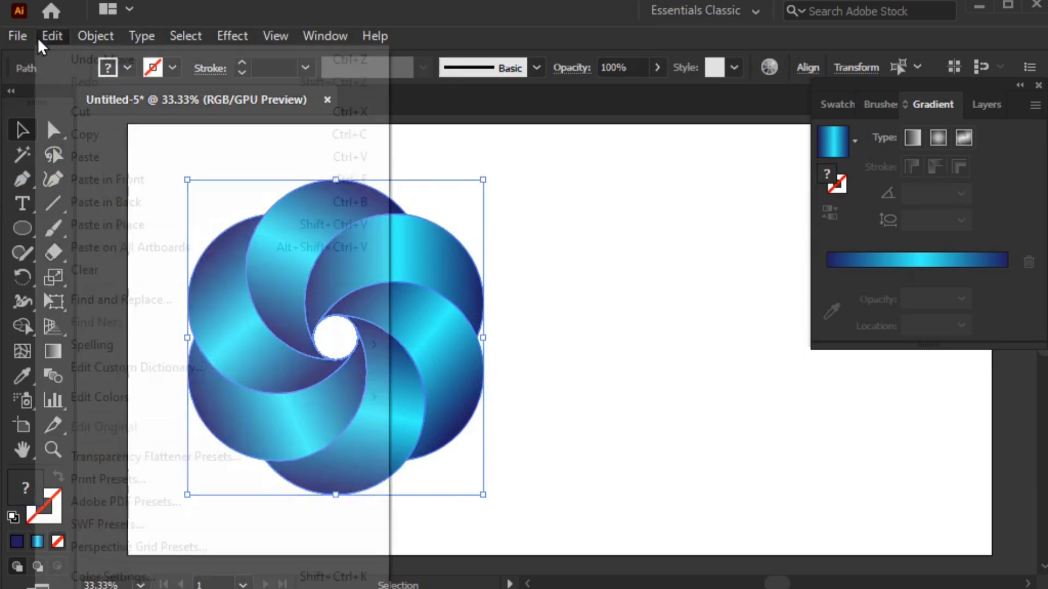
pyautogui.click(74, 134)
pyautogui.click(45, 37)
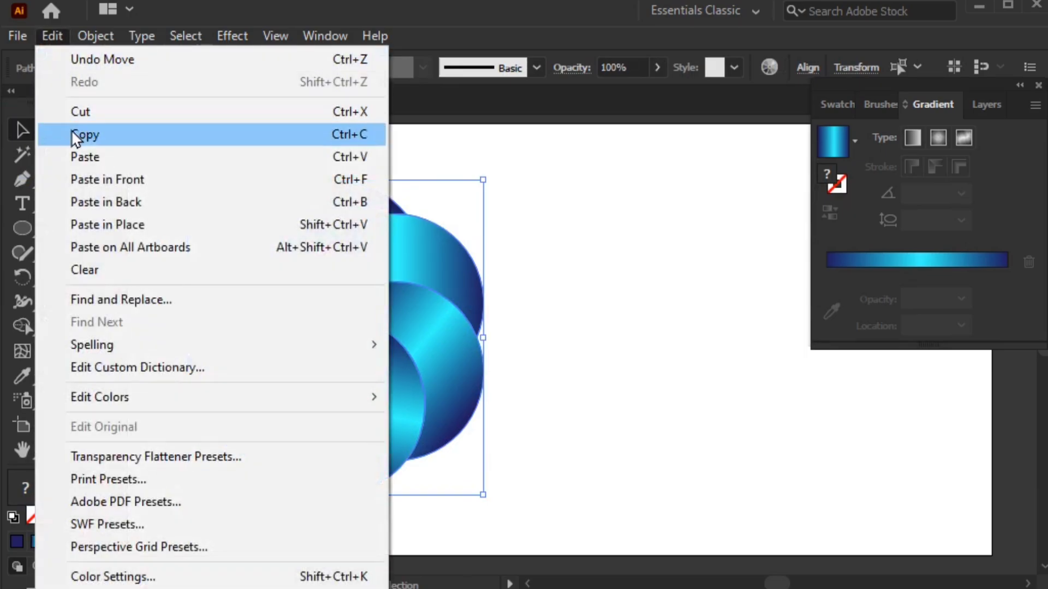
pyautogui.click(82, 179)
pyautogui.moveTo(314, 300); pyautogui.dragTo(706, 300)
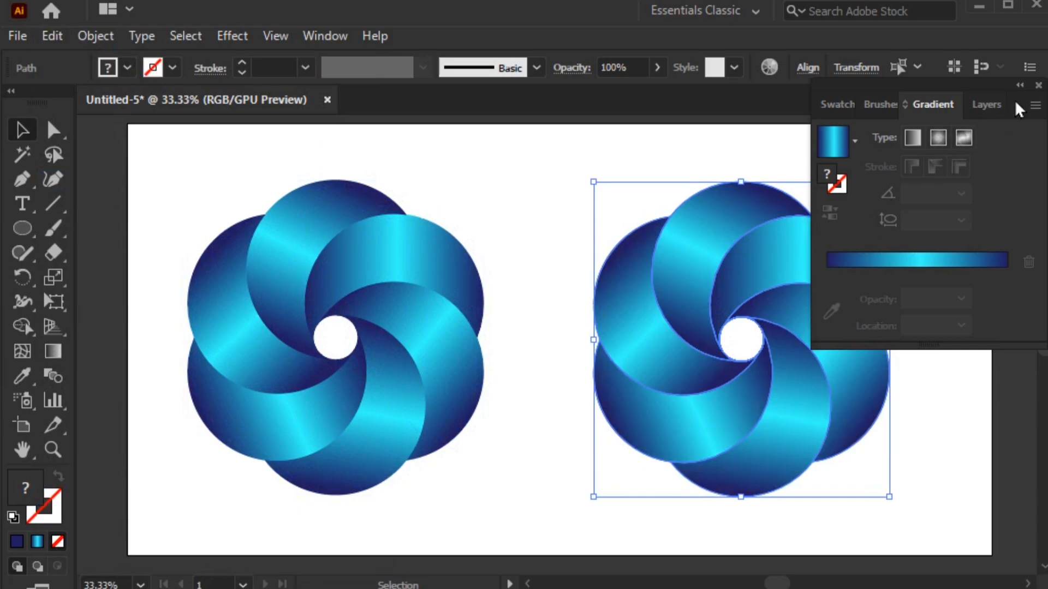
pyautogui.click(1038, 85)
pyautogui.click(595, 208)
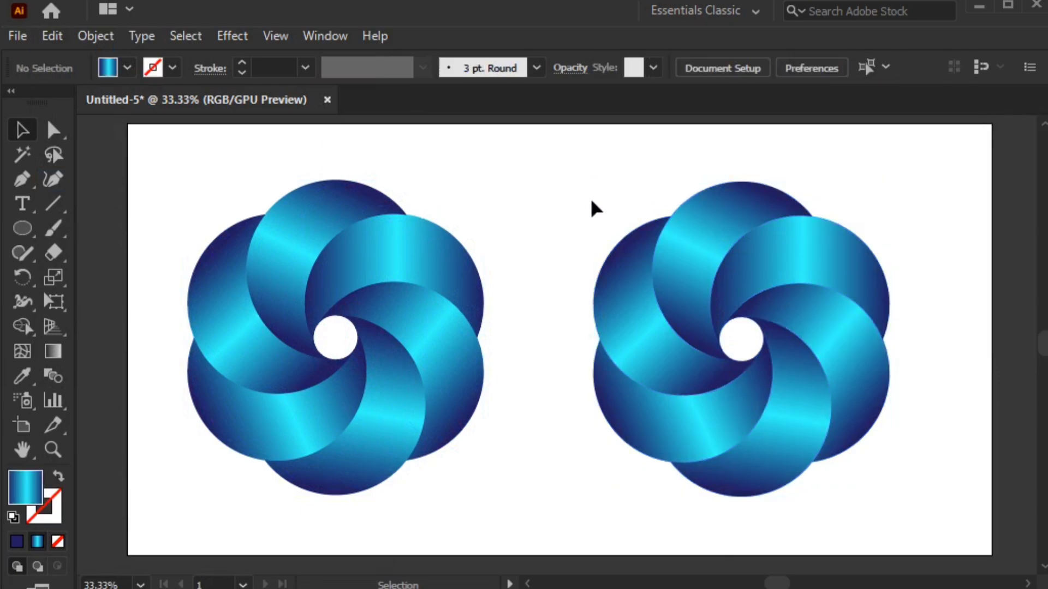
pyautogui.click(797, 436)
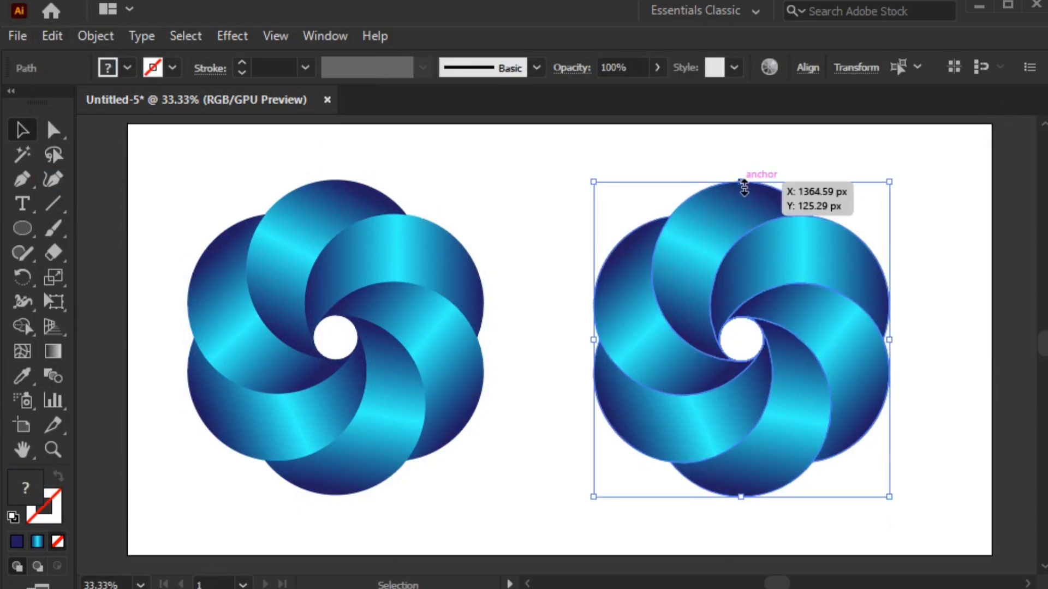
# Undo an accidental resize of the right flower copy, restoring its original size
pyautogui.moveTo(744, 186); pyautogui.dragTo(752, 240)
pyautogui.click(676, 234)
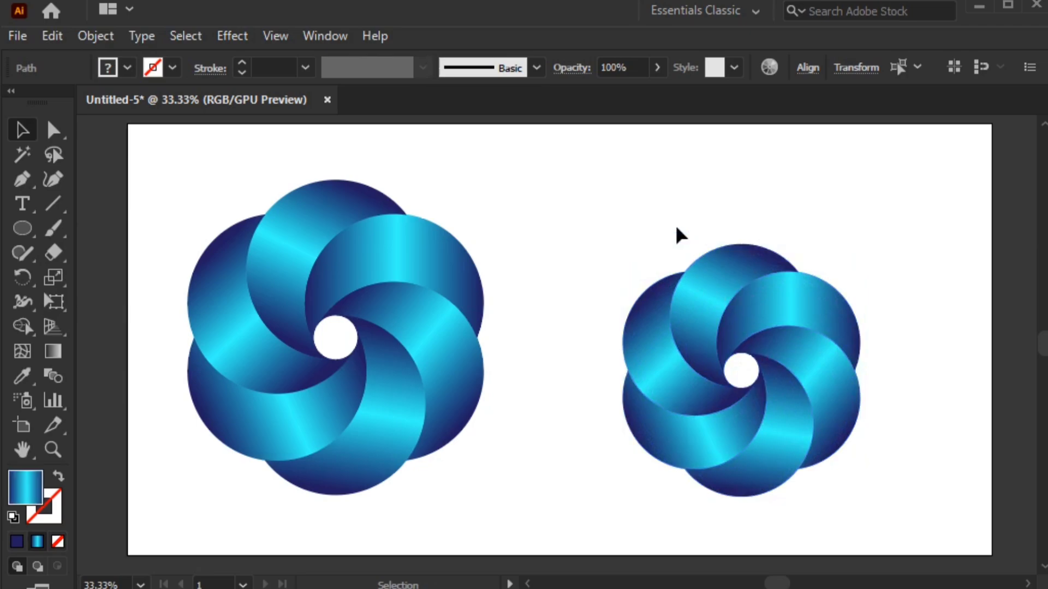
pyautogui.hotkey('ctrl', 'z')
pyautogui.hotkey('ctrl', 'z')
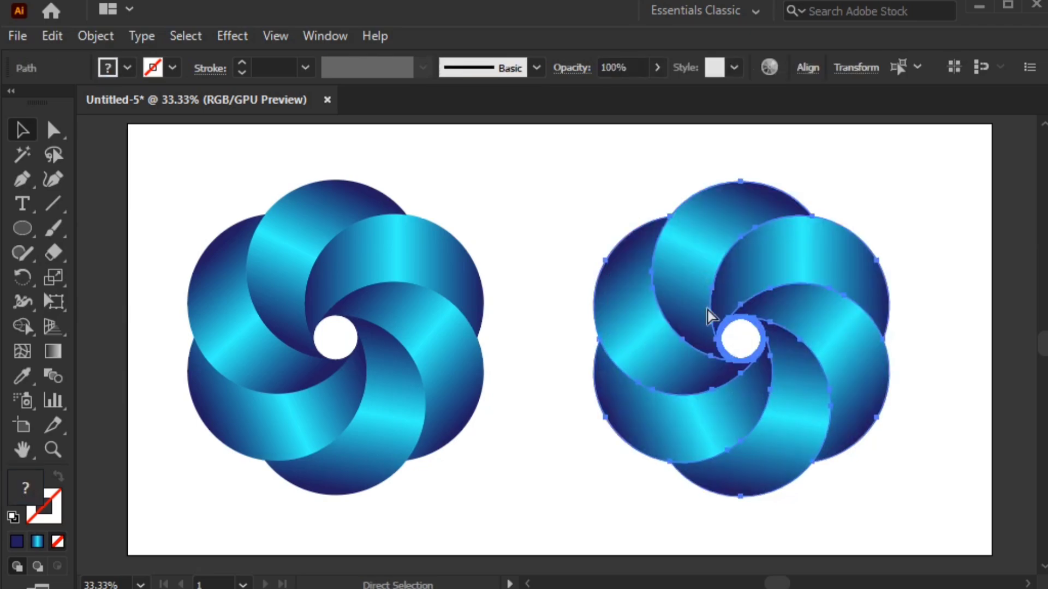
pyautogui.moveTo(661, 197); pyautogui.dragTo(665, 223)
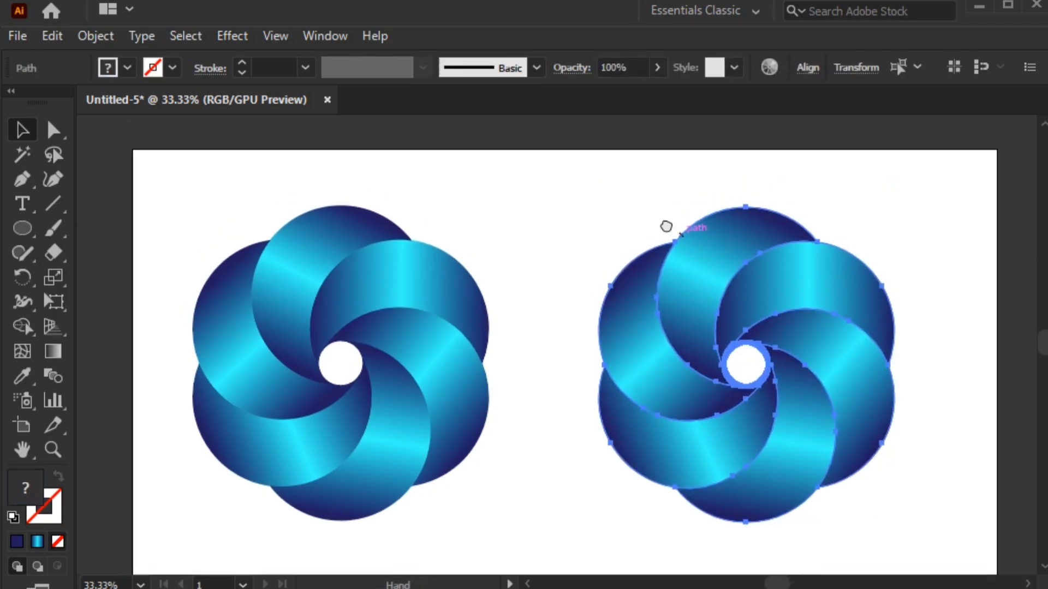
pyautogui.click(583, 192)
# Drag the top petal of the right flower up and left, out of the flower
pyautogui.click(717, 258)
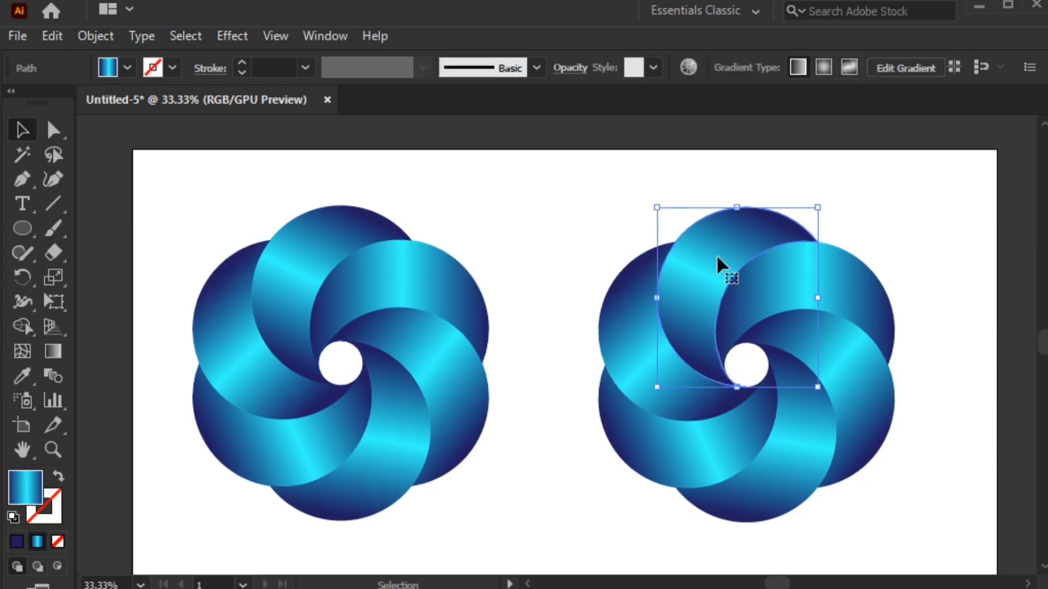
pyautogui.moveTo(708, 260); pyautogui.dragTo(566, 181)
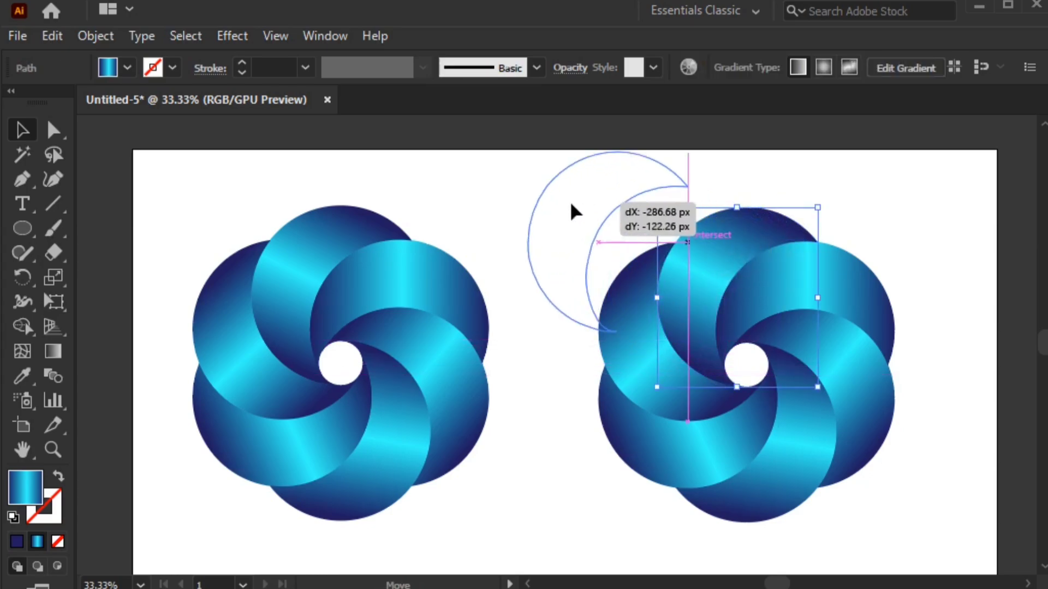
pyautogui.moveTo(539, 182); pyautogui.dragTo(540, 182)
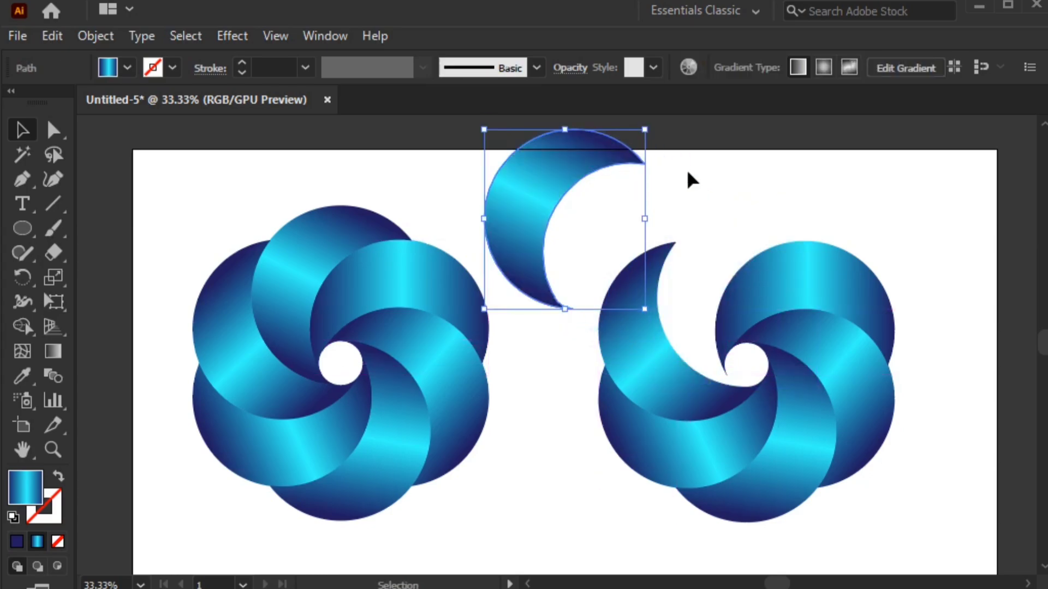
pyautogui.click(719, 183)
pyautogui.click(549, 172)
# Paste a copy of the separated crescent in front, shifted slightly right to overlap it
pyautogui.click(50, 36)
pyautogui.click(87, 134)
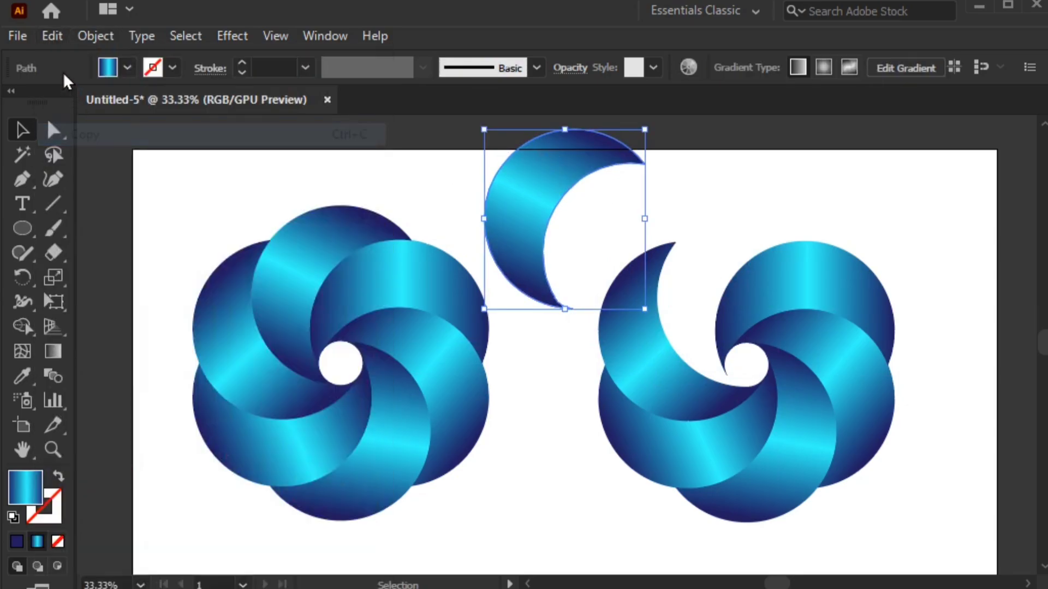
pyautogui.click(48, 41)
pyautogui.click(107, 179)
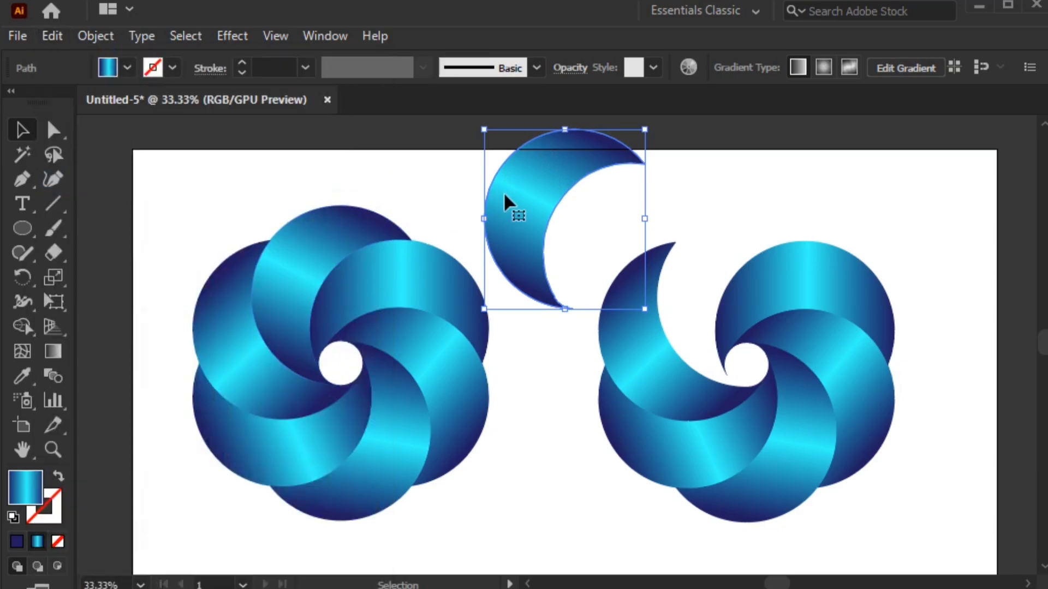
pyautogui.moveTo(509, 194); pyautogui.dragTo(530, 194)
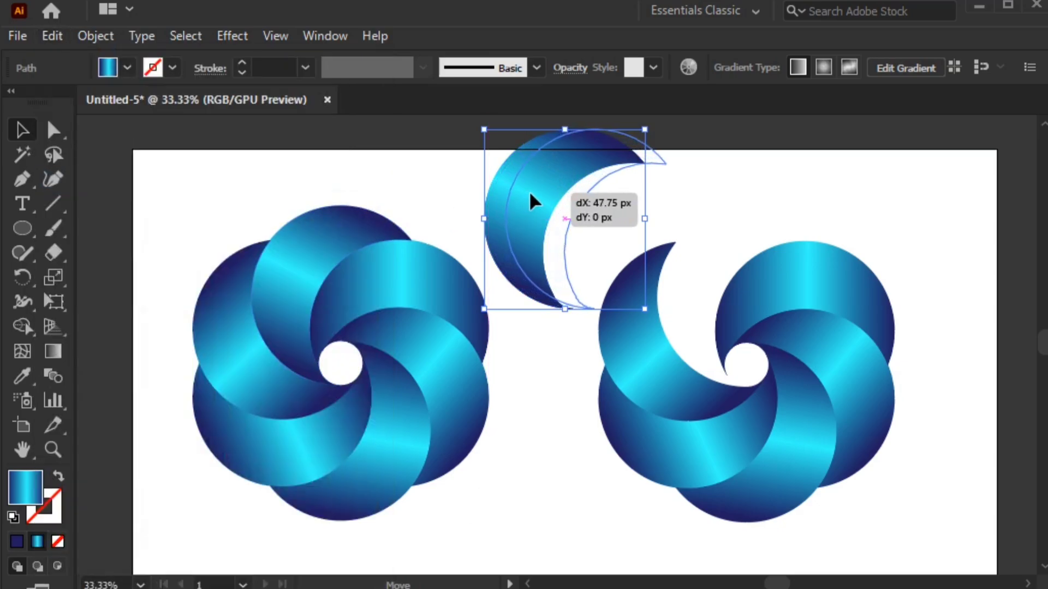
pyautogui.click(679, 186)
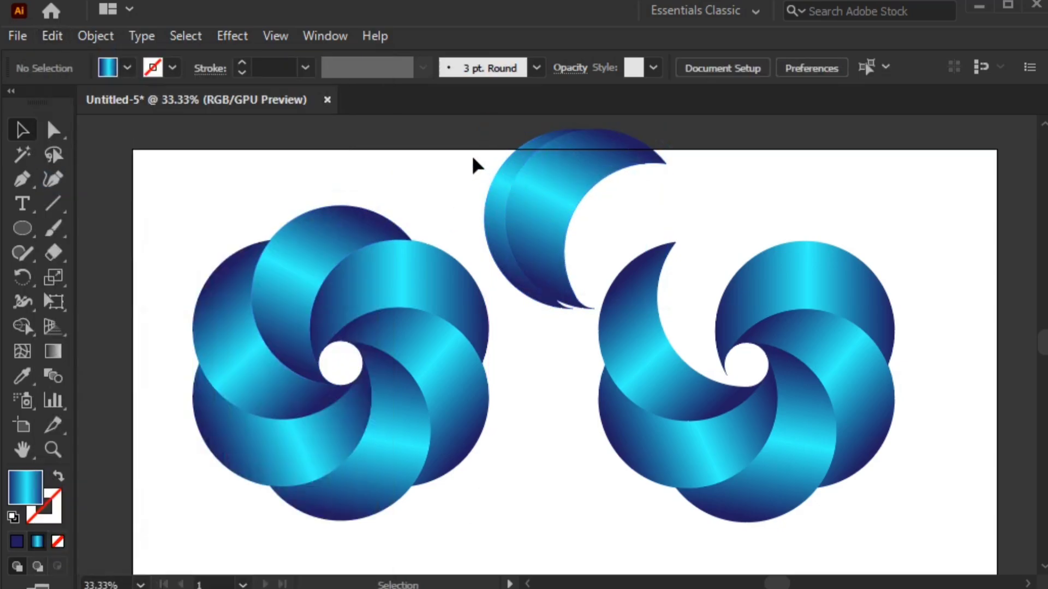
pyautogui.moveTo(553, 217); pyautogui.dragTo(534, 207)
pyautogui.click(765, 186)
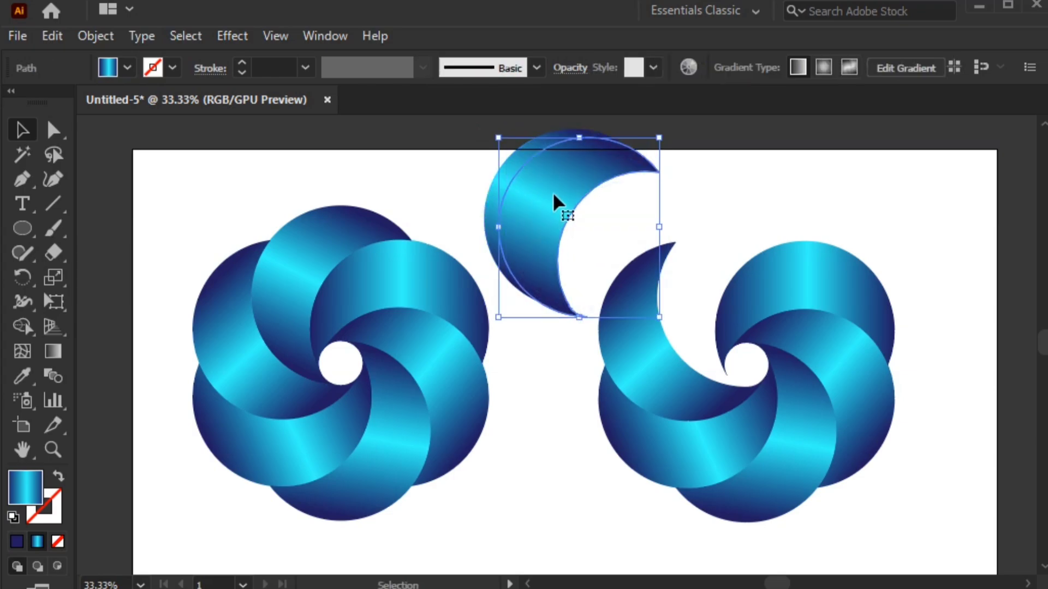
# Use Shape Builder on both crescents to delete the inner area and tail, leaving a thin arc
pyautogui.click(696, 204)
pyautogui.click(588, 187)
pyautogui.moveTo(485, 155); pyautogui.dragTo(545, 219)
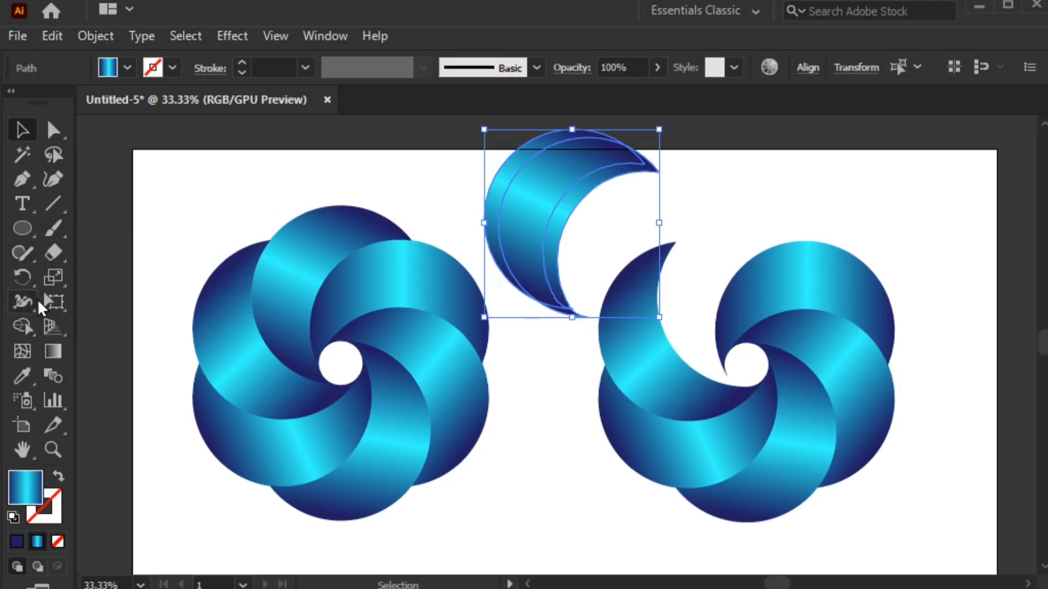
pyautogui.click(22, 326)
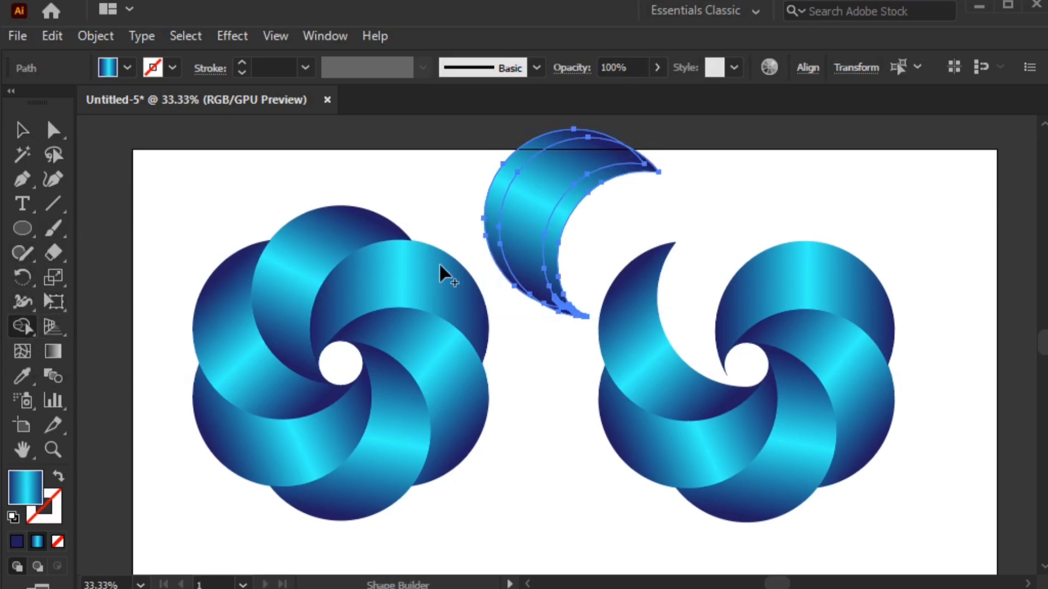
pyautogui.moveTo(611, 227); pyautogui.dragTo(541, 191)
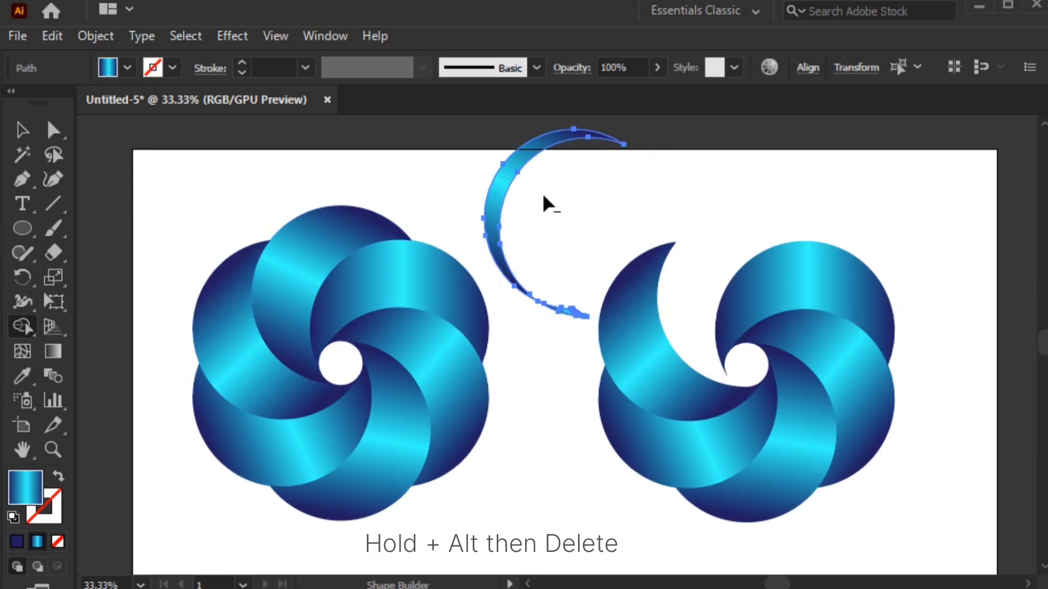
pyautogui.moveTo(565, 353); pyautogui.dragTo(562, 350)
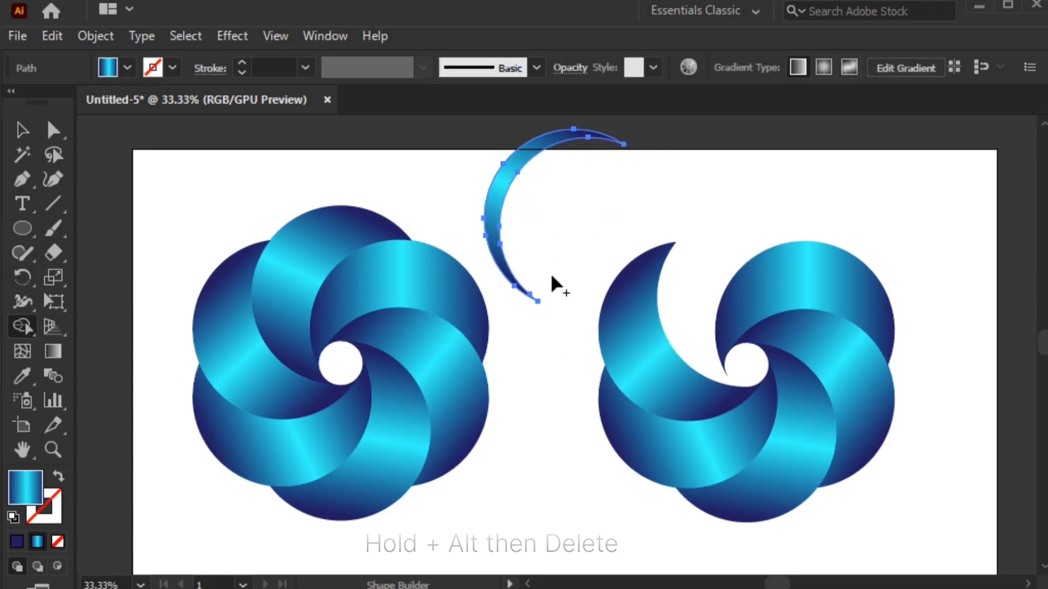
# Move the thin arc onto the left flower's upper petal
pyautogui.click(23, 129)
pyautogui.click(159, 183)
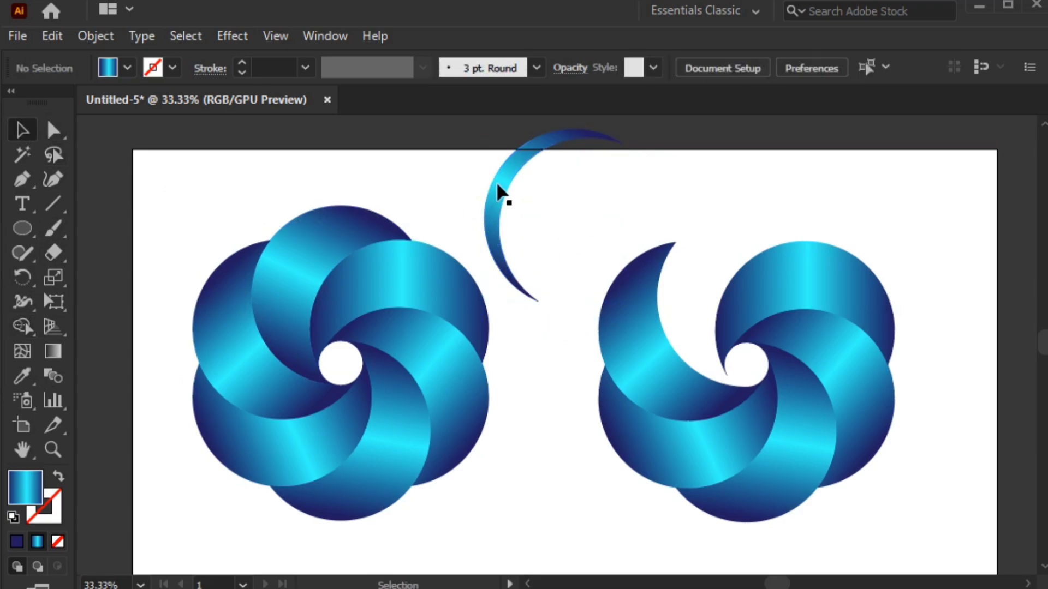
pyautogui.moveTo(491, 180)
pyautogui.mouseDown()
pyautogui.moveTo(268, 269)
pyautogui.moveTo(264, 261)
pyautogui.mouseUp()
# Nudge the arc up two steps and fill it with solid black
pyautogui.press('Up')
pyautogui.press('Up')
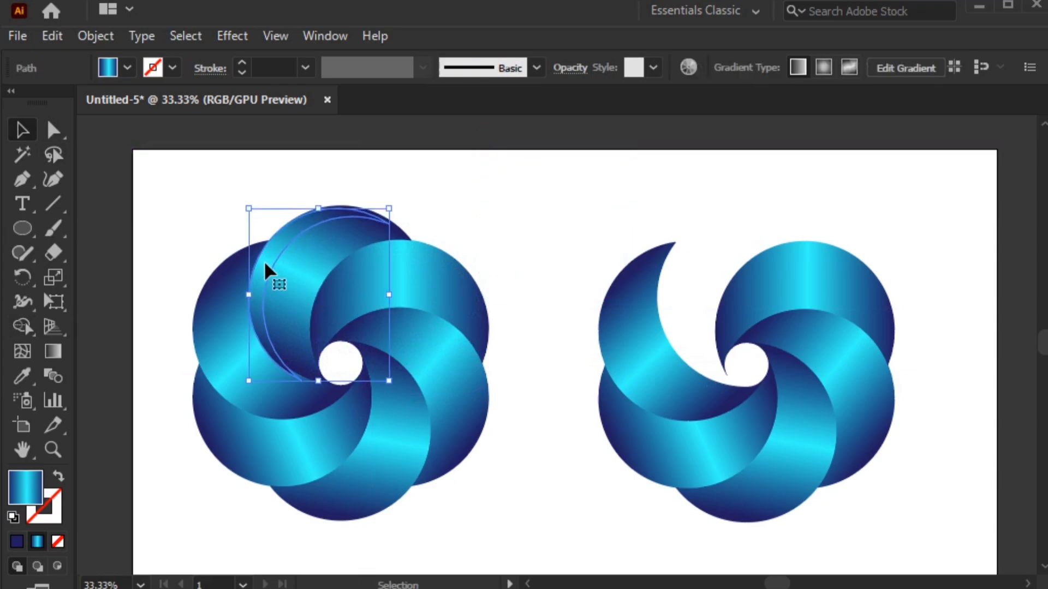
pyautogui.press('Up')
pyautogui.press('Up')
pyautogui.press('Up')
pyautogui.press('Up')
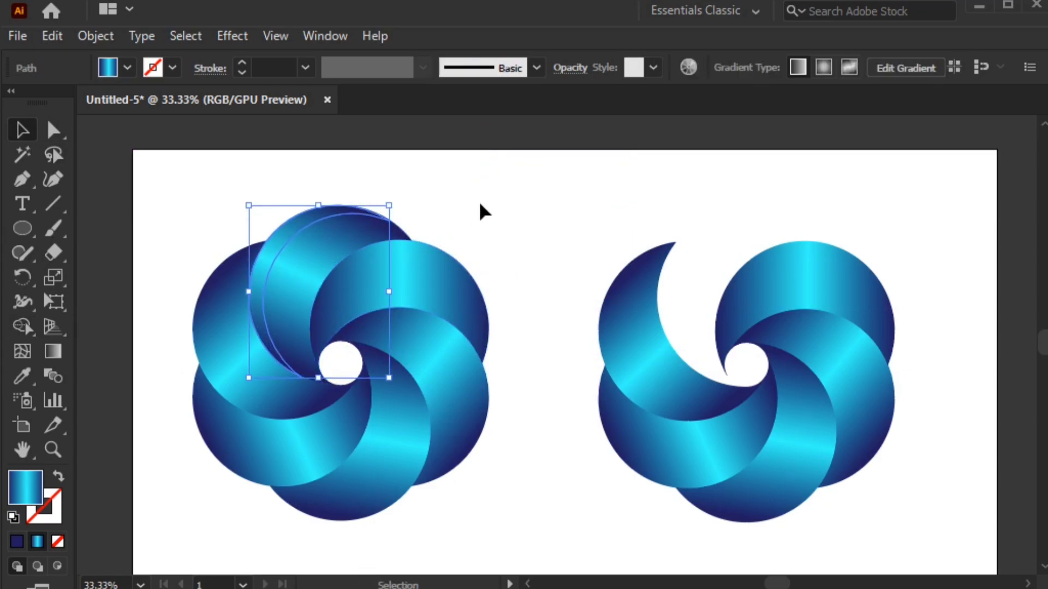
pyautogui.click(128, 68)
pyautogui.click(56, 102)
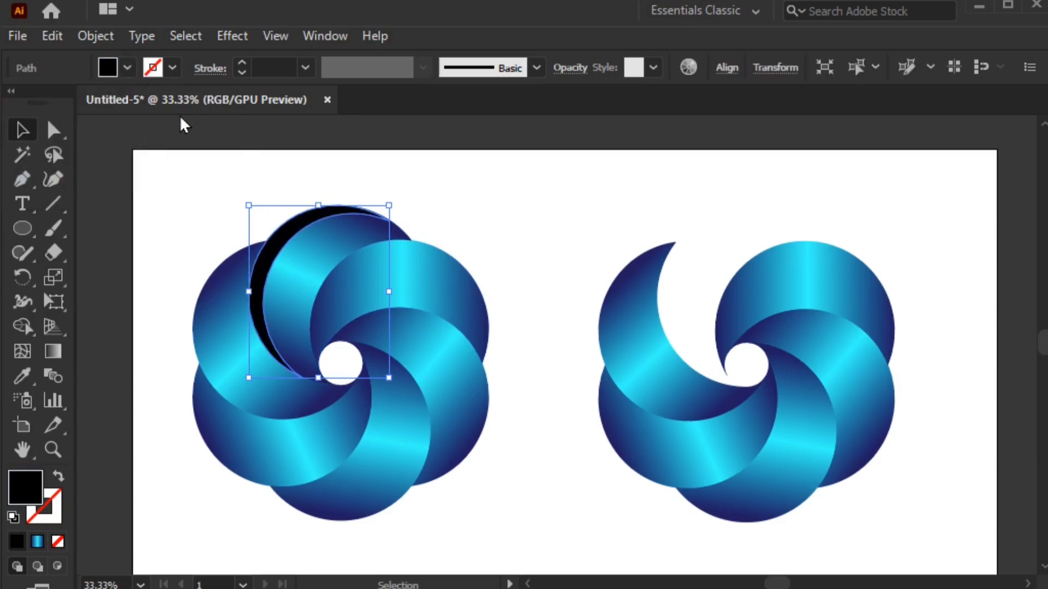
pyautogui.click(406, 176)
# Set the black arc's opacity to 30% in the Transparency panel
pyautogui.click(325, 38)
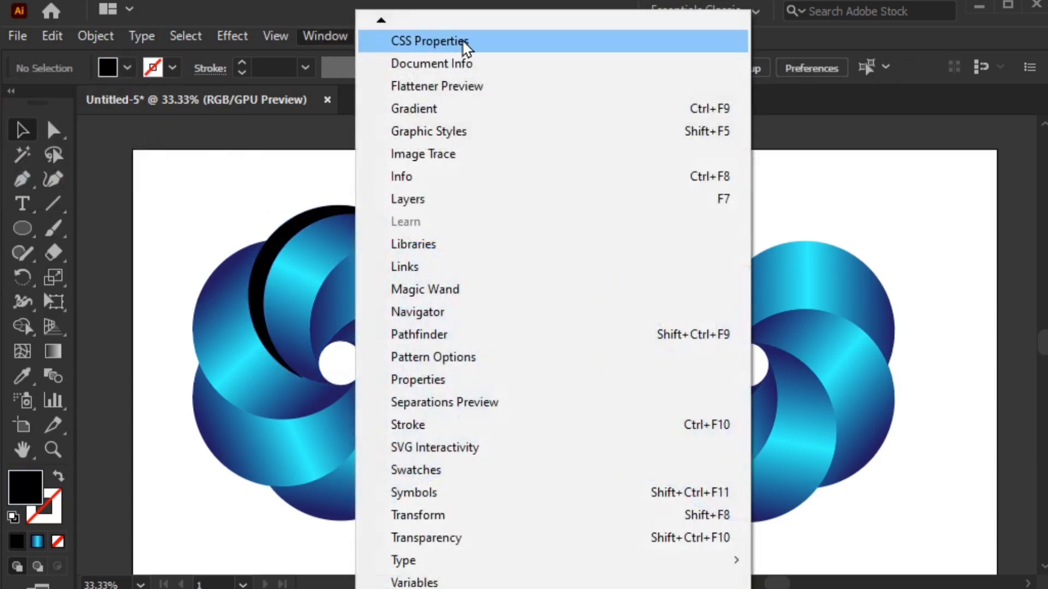
pyautogui.click(484, 537)
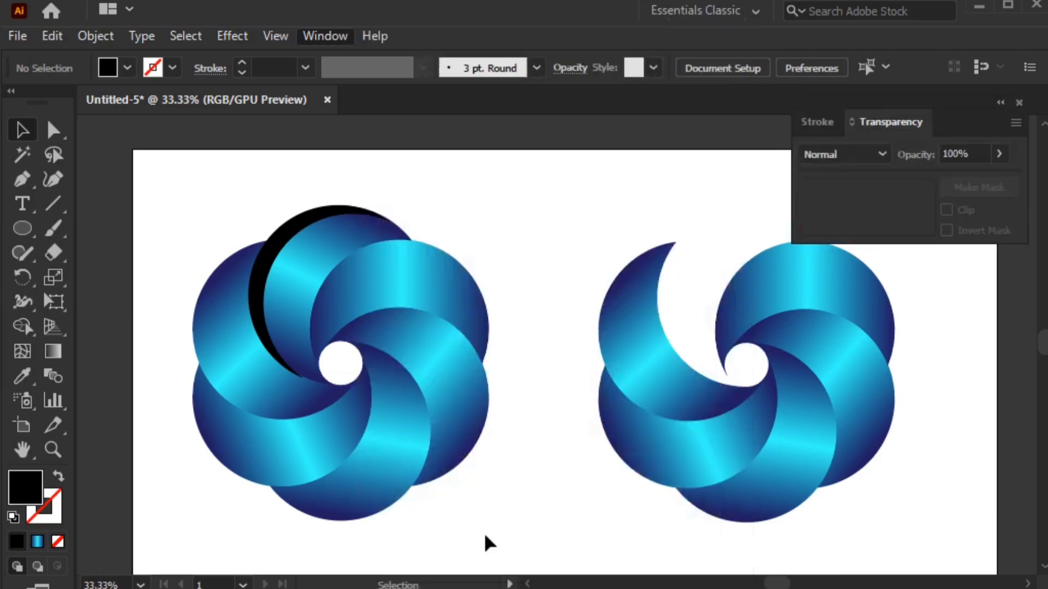
pyautogui.click(303, 223)
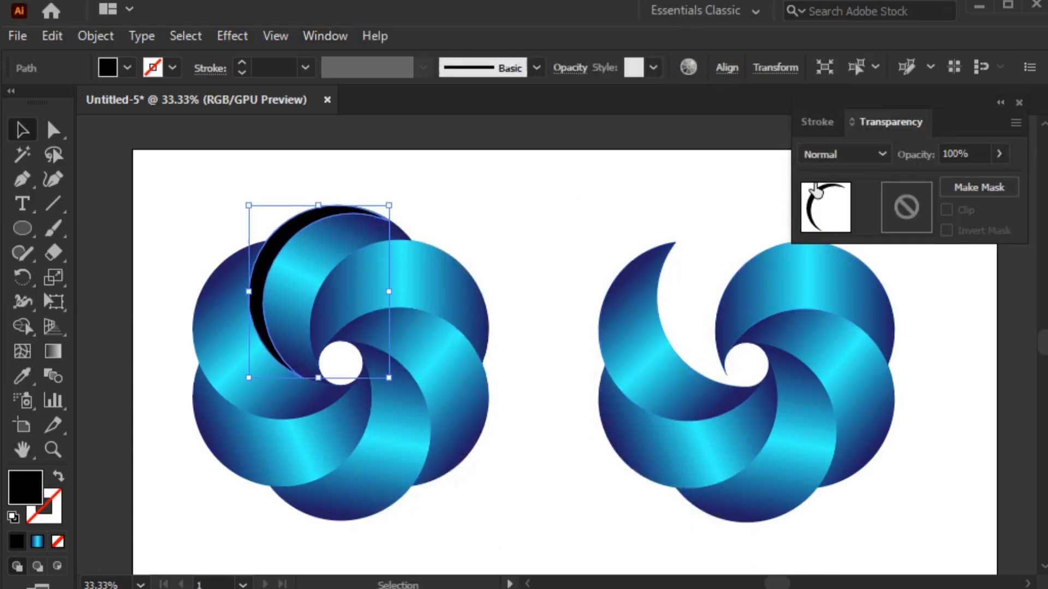
pyautogui.click(980, 153)
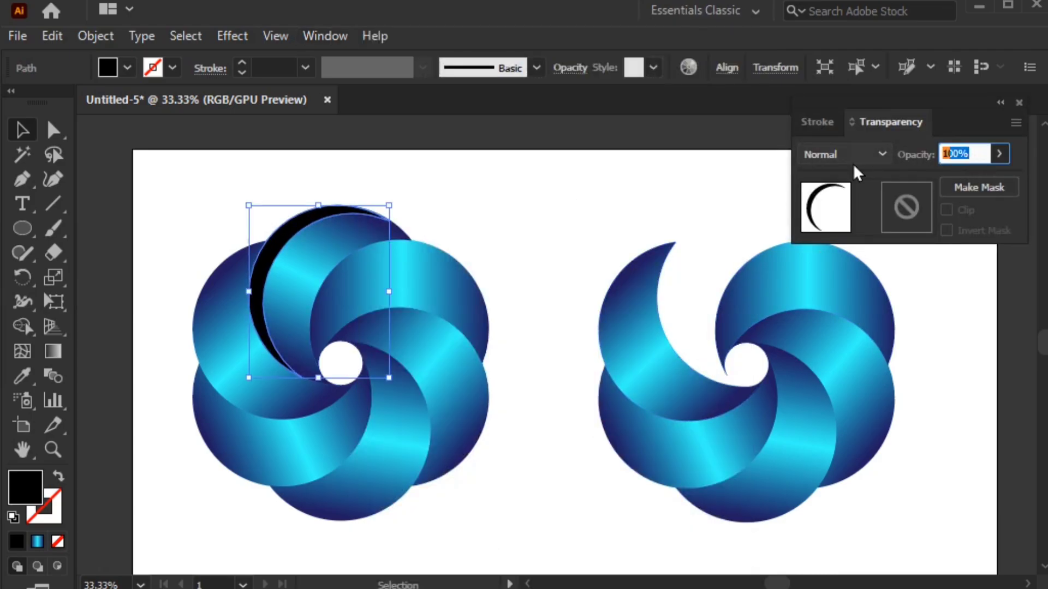
pyautogui.write('30')
pyautogui.press('Return')
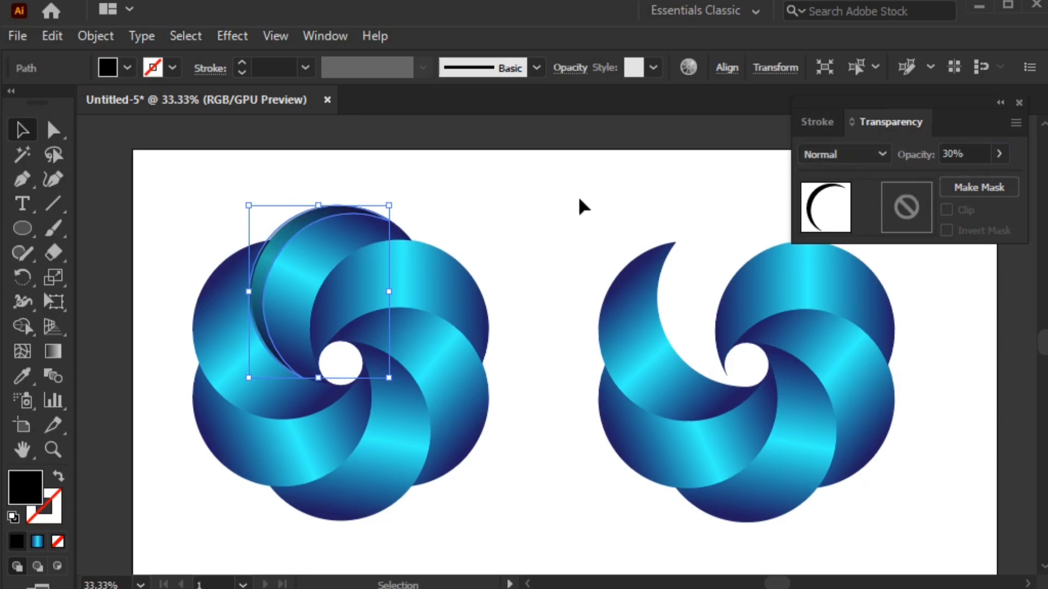
pyautogui.click(461, 217)
# Zoom in to inspect the translucent shadow sliver, then zoom out and reselect it
pyautogui.hotkey('ctrl', '+')
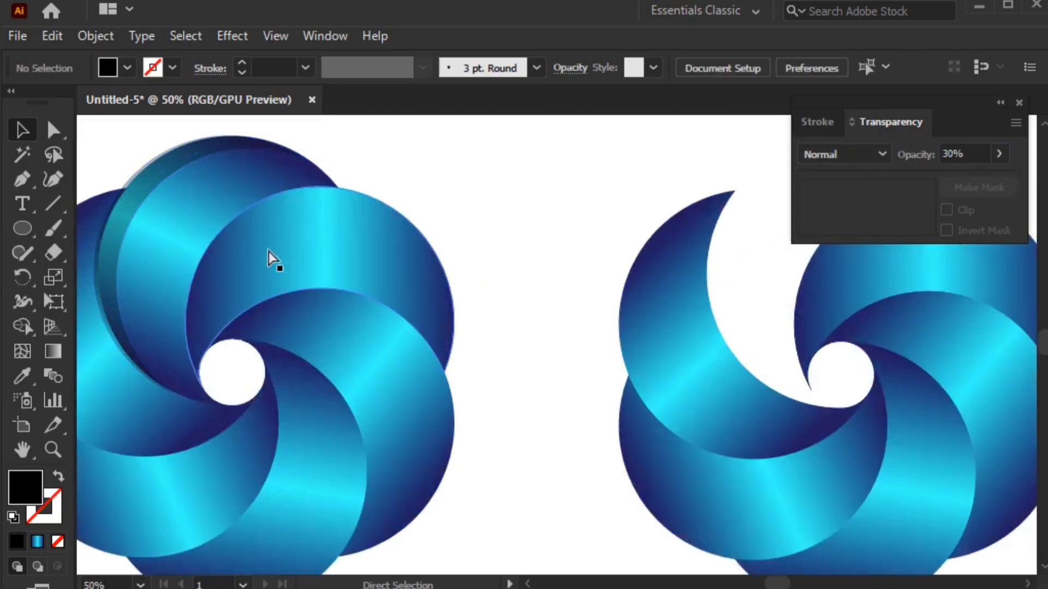
pyautogui.moveTo(199, 223); pyautogui.dragTo(463, 283)
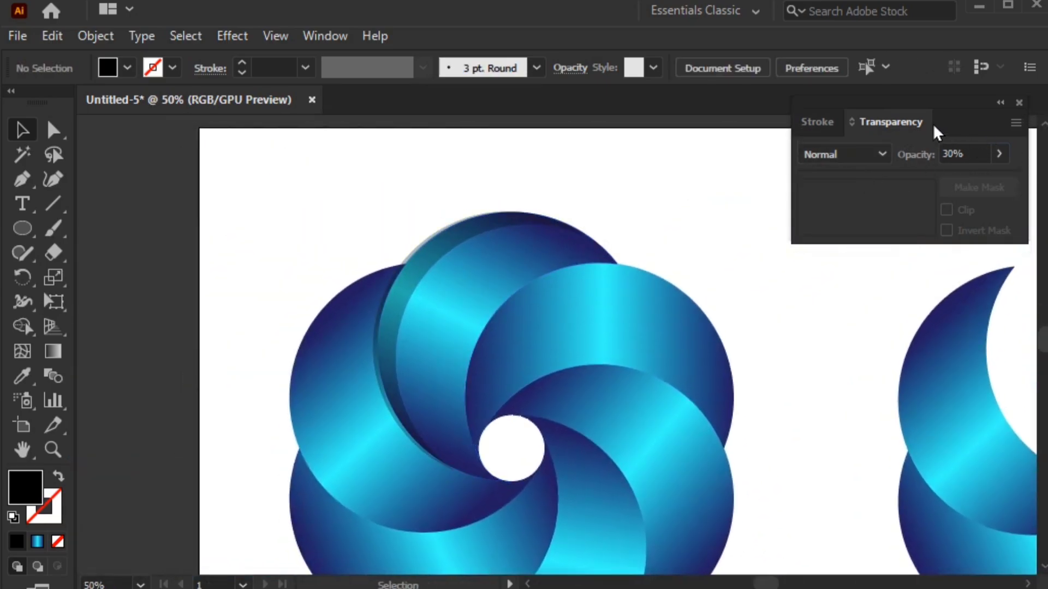
pyautogui.moveTo(928, 110); pyautogui.dragTo(948, 109)
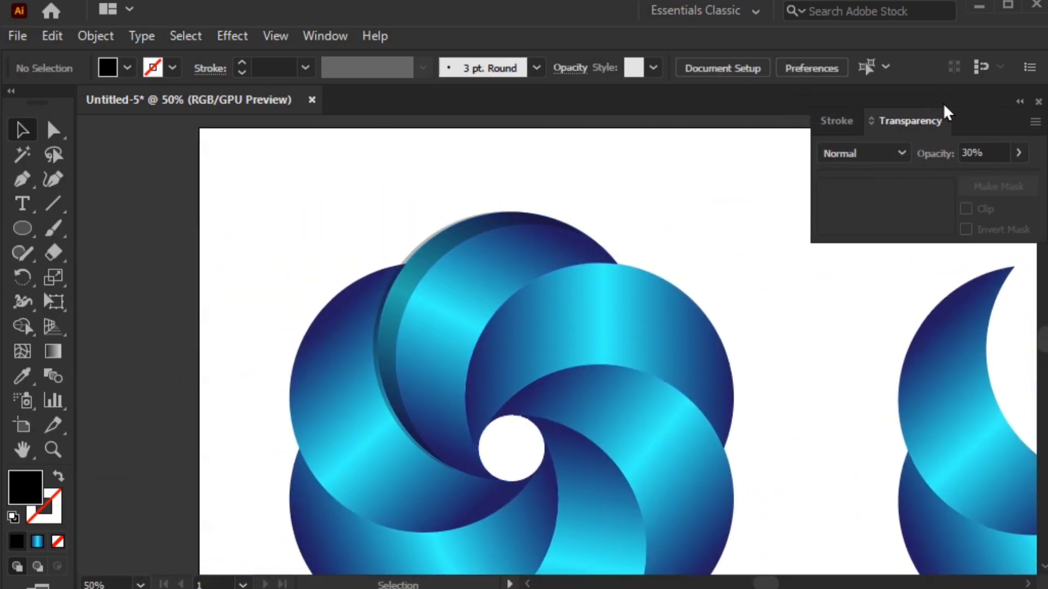
pyautogui.click(422, 251)
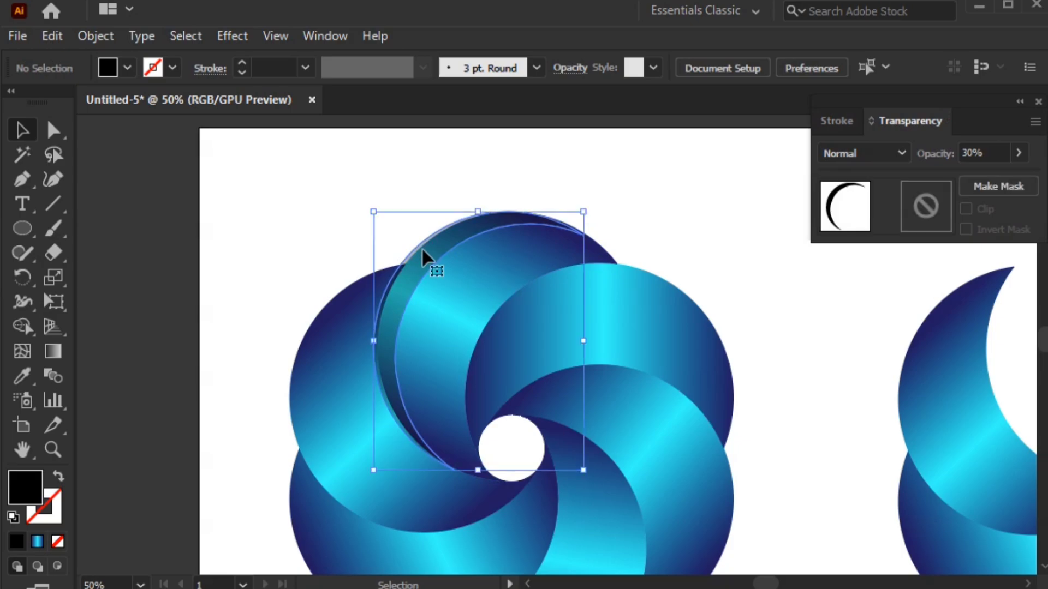
pyautogui.click(643, 186)
pyautogui.click(505, 230)
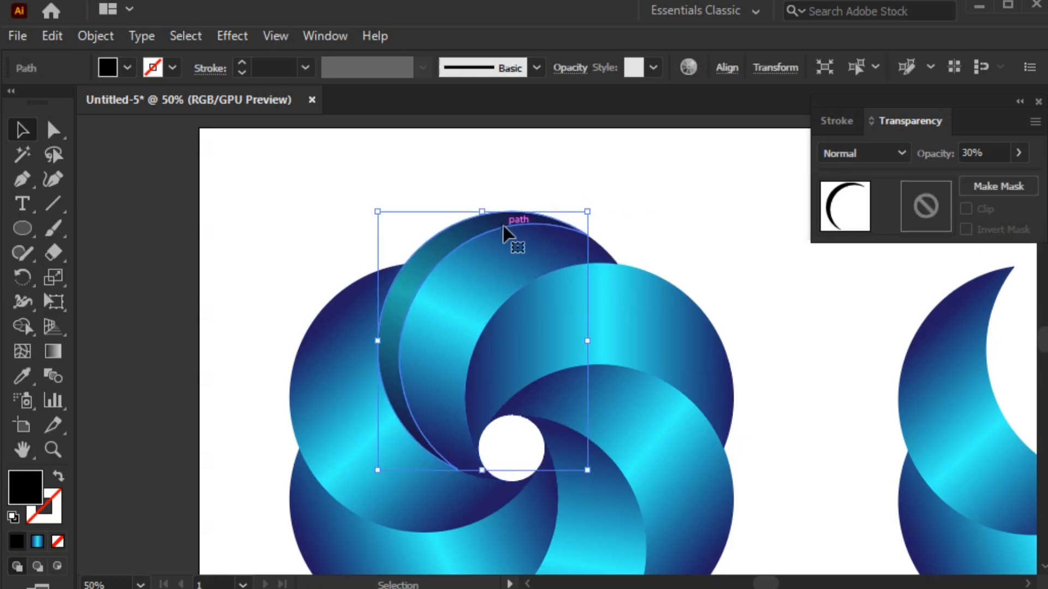
pyautogui.click(602, 163)
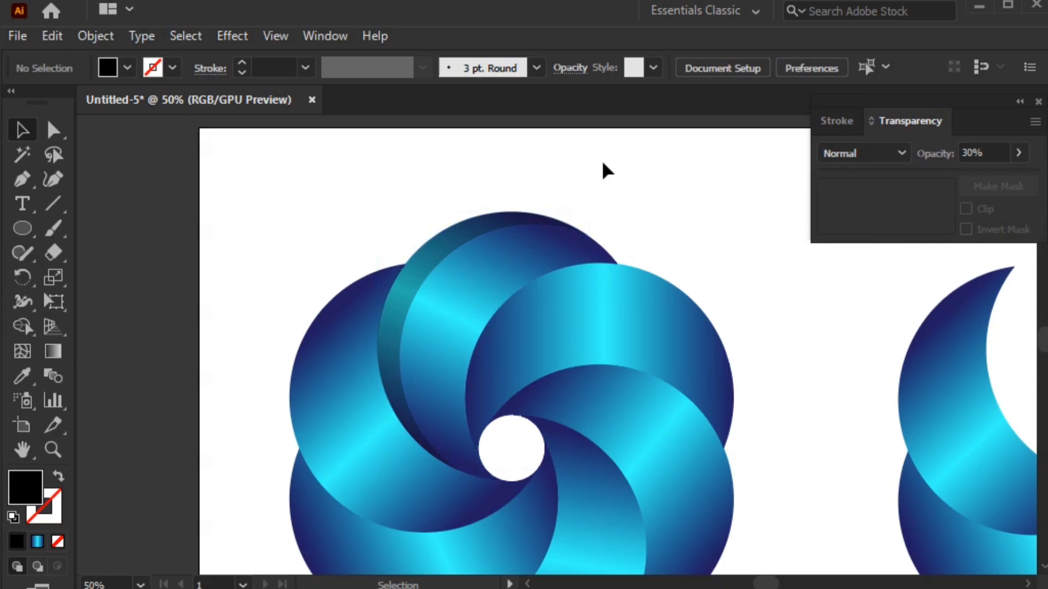
pyautogui.hotkey('ctrl', '-')
pyautogui.moveTo(718, 358); pyautogui.dragTo(556, 279)
pyautogui.click(297, 235)
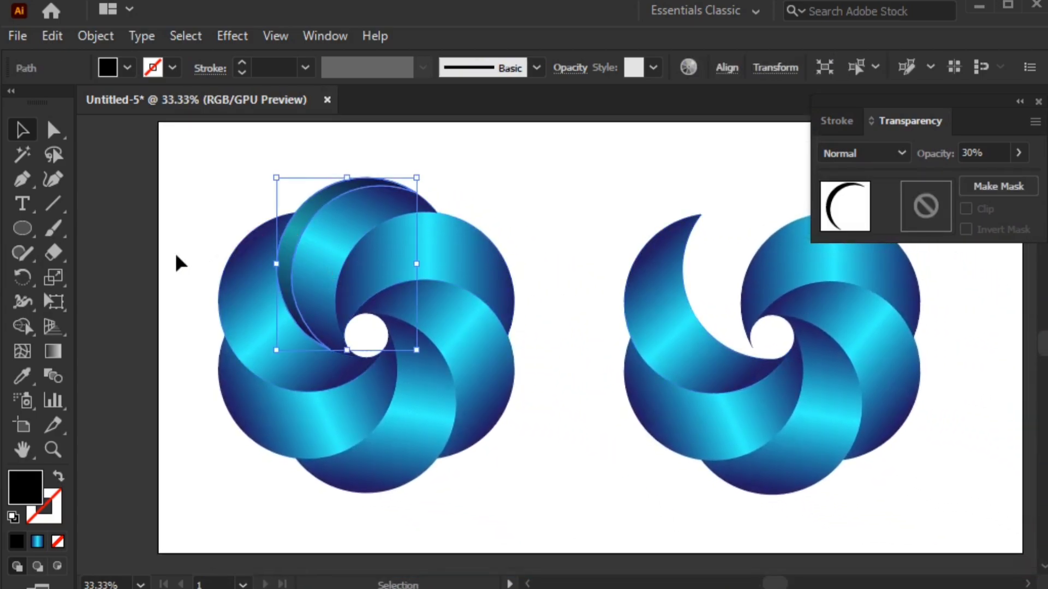
# Rotate-copy the shadow sliver 60° around the hole's centre and repeat it with Ctrl+D
pyautogui.click(31, 278)
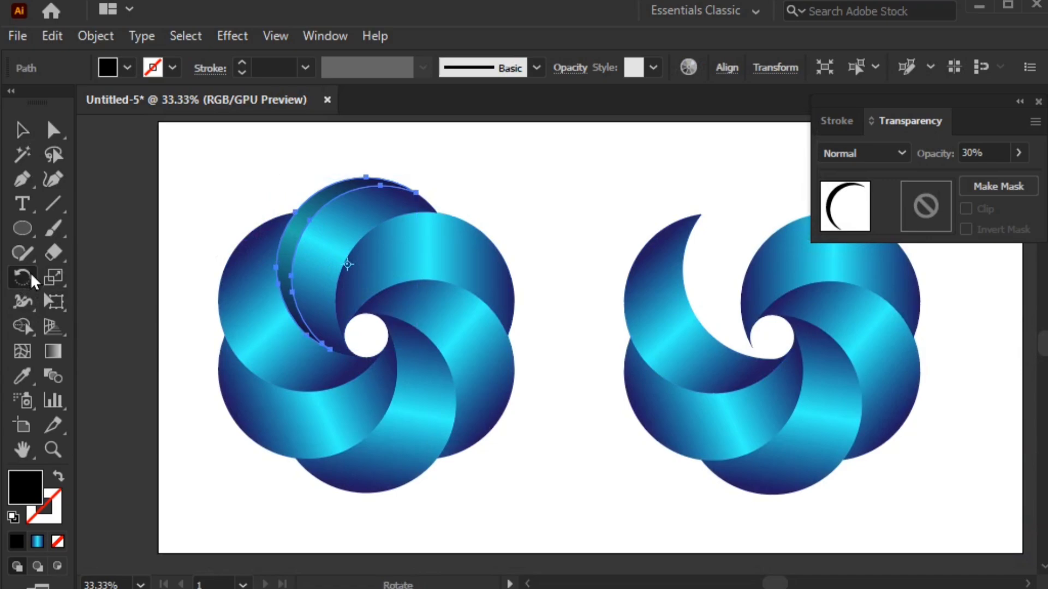
pyautogui.keyDown('alt'); pyautogui.click(366, 335); pyautogui.keyUp('alt')
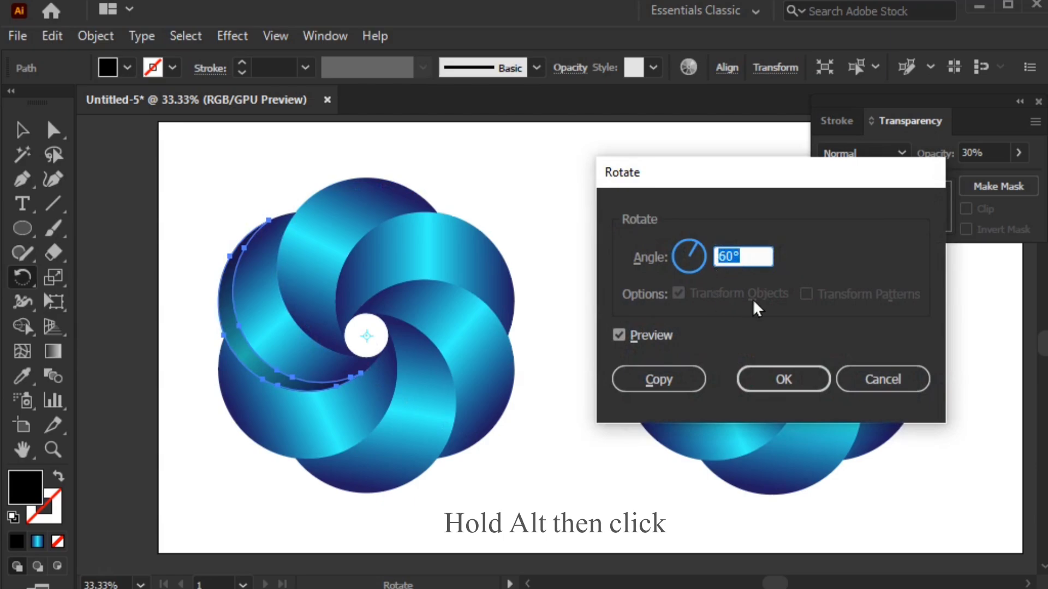
pyautogui.click(637, 339)
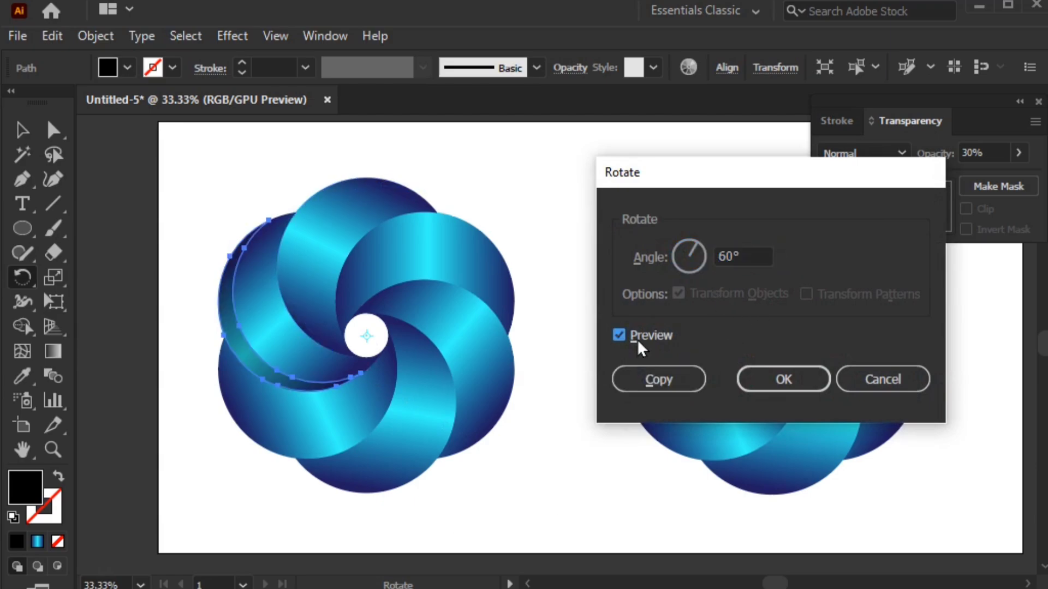
pyautogui.click(650, 382)
pyautogui.press('v')
pyautogui.hotkey('ctrl', 'd')
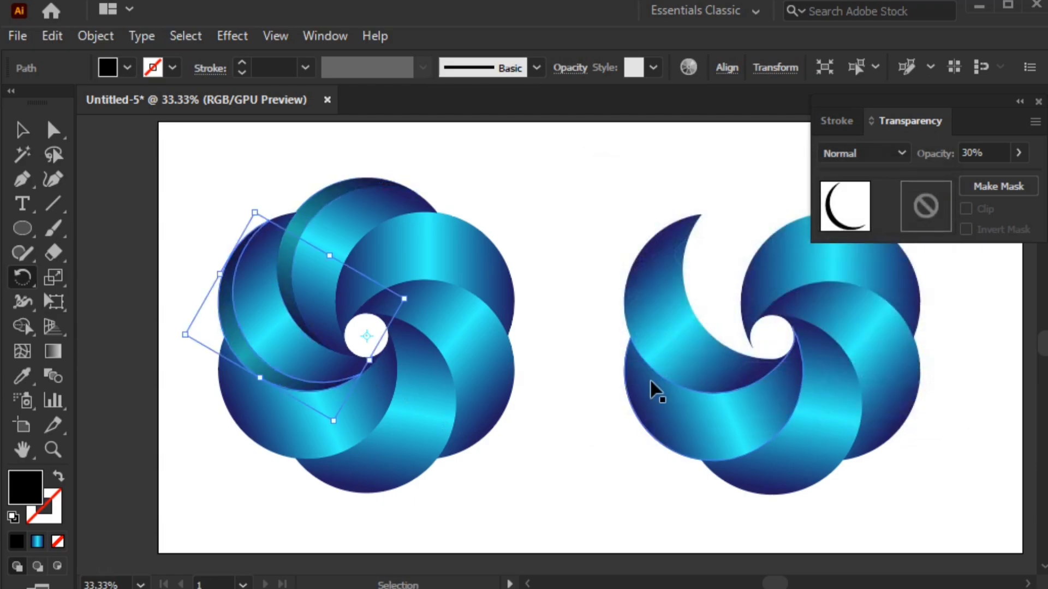
pyautogui.hotkey('ctrl', 'd')
pyautogui.hotkey('ctrl', 'd')
pyautogui.hotkey('ctrl', 'd')
pyautogui.press('r')
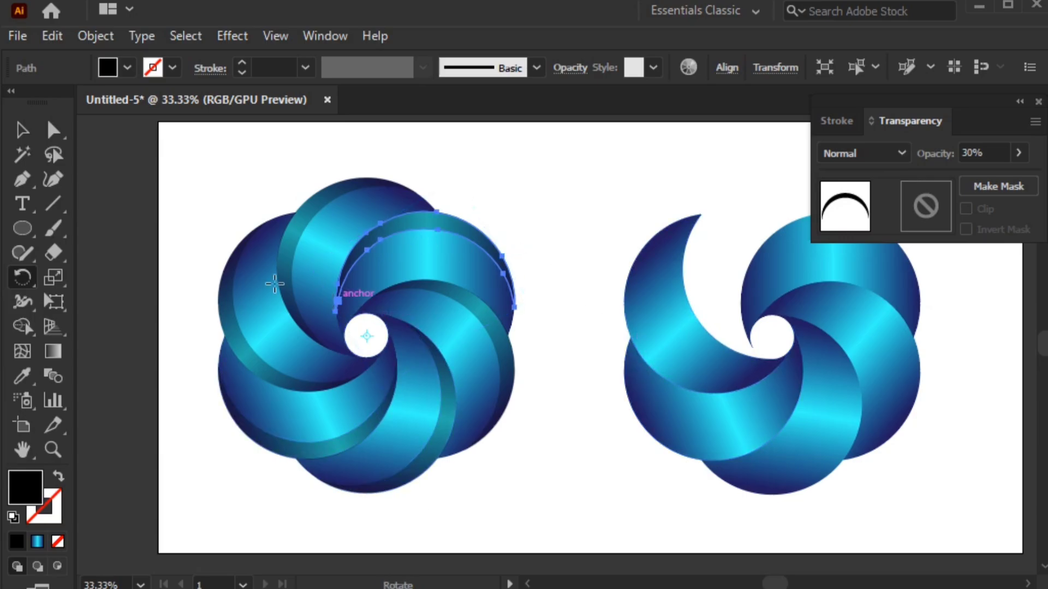
pyautogui.click(22, 136)
pyautogui.click(242, 192)
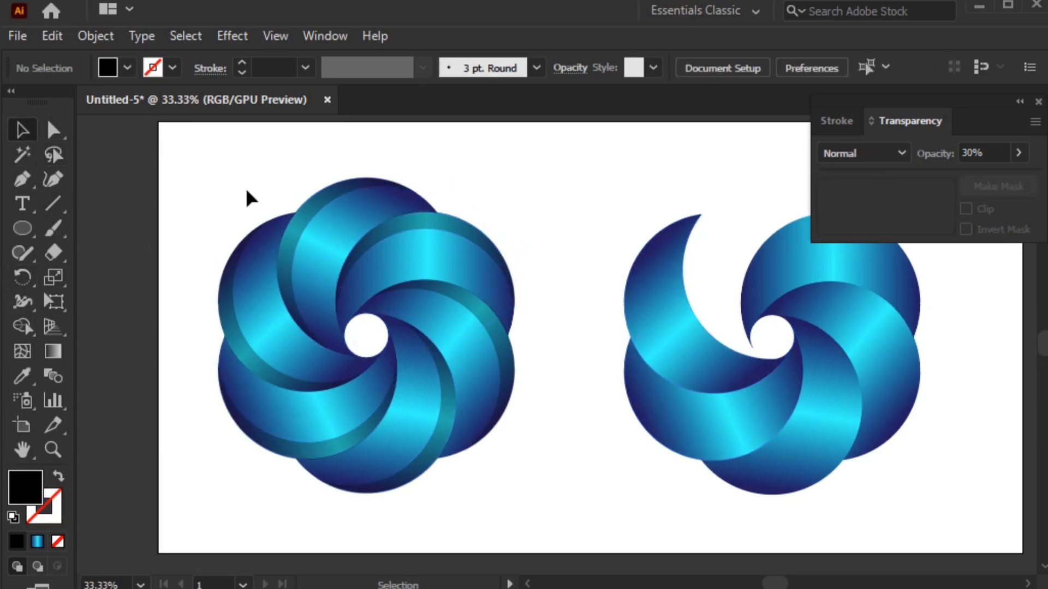
pyautogui.hotkey('ctrl', '=')
pyautogui.hotkey('ctrl', '=')
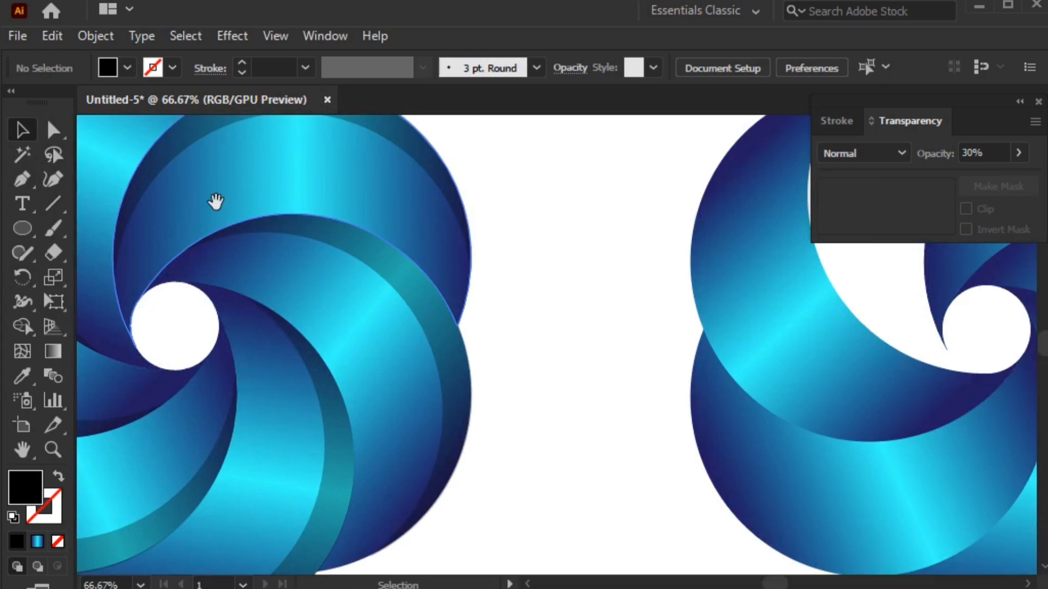
pyautogui.moveTo(215, 201)
pyautogui.mouseDown()
pyautogui.moveTo(434, 209)
pyautogui.moveTo(591, 179)
pyautogui.mouseUp()
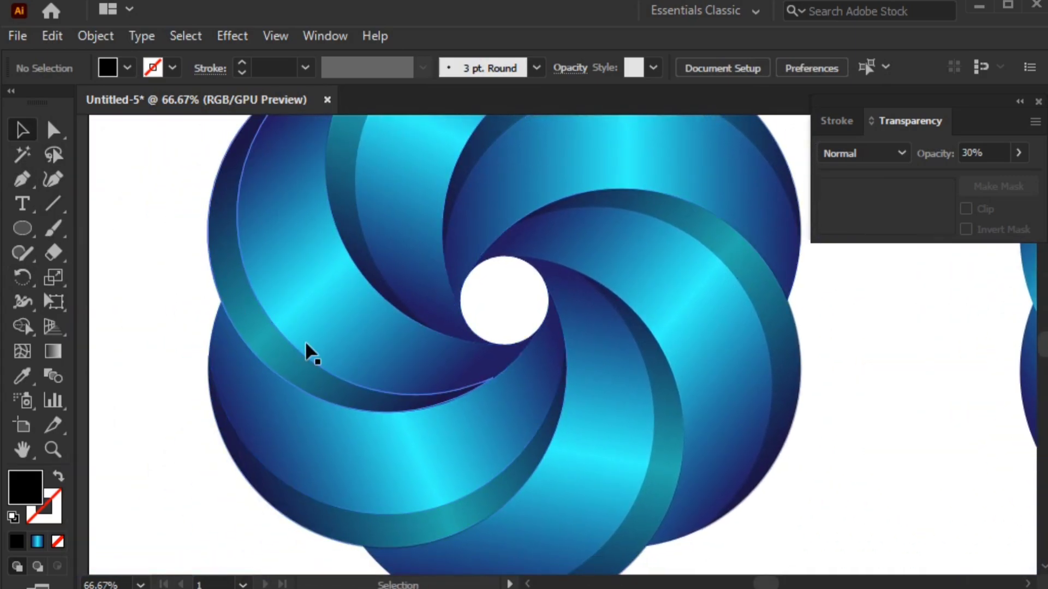
pyautogui.click(515, 483)
pyautogui.click(875, 447)
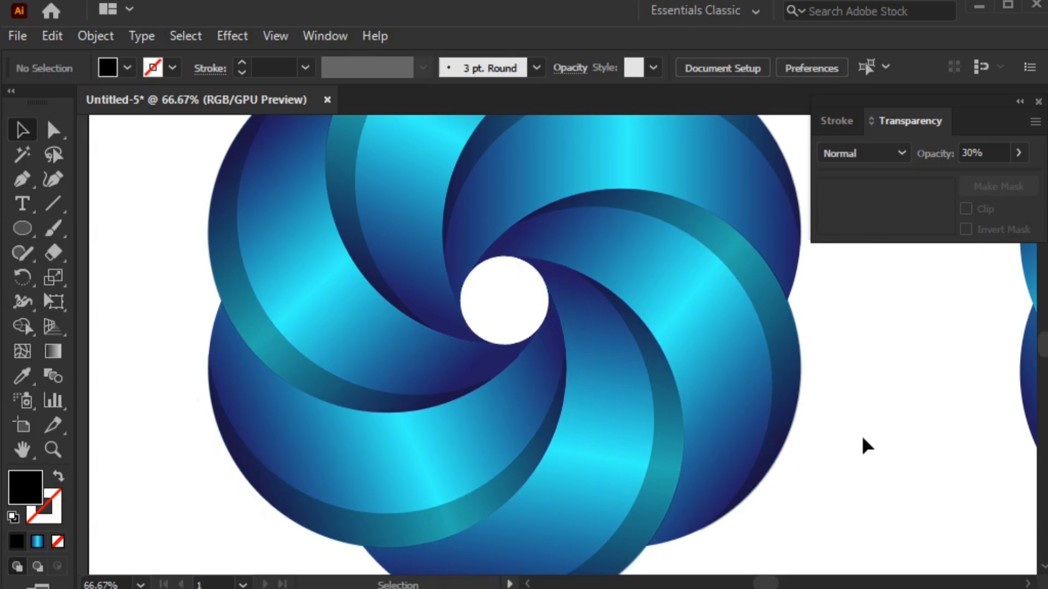
pyautogui.hotkey('ctrl', '+')
pyautogui.moveTo(627, 514); pyautogui.dragTo(551, 262)
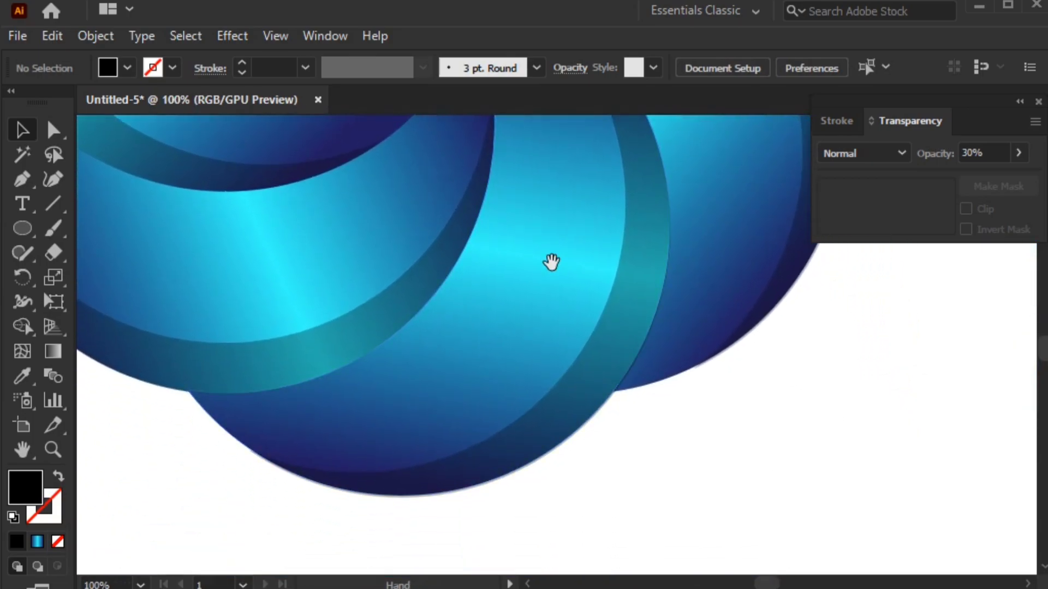
pyautogui.click(594, 404)
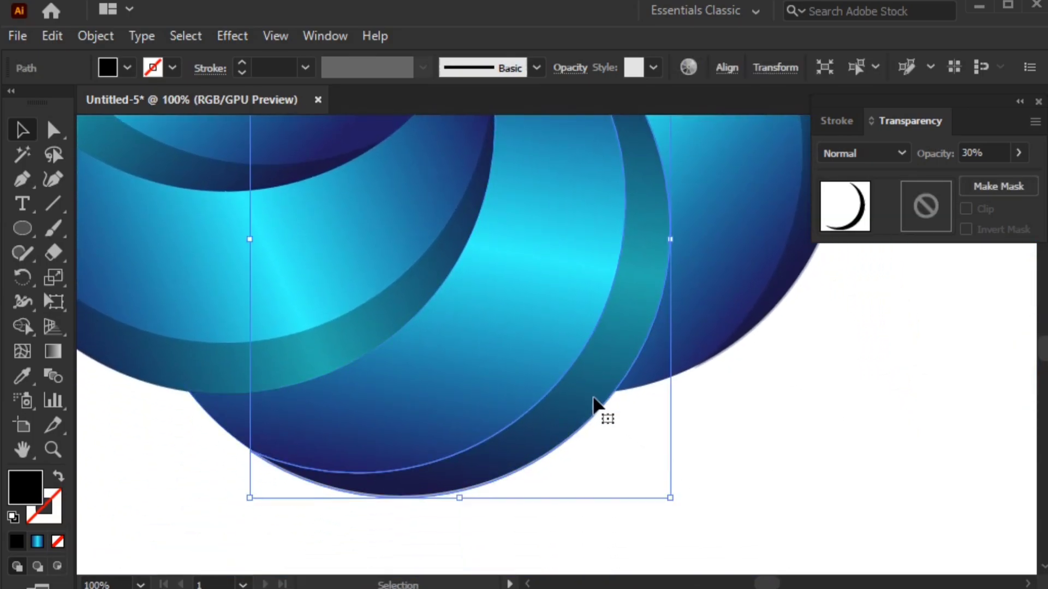
pyautogui.click(756, 382)
pyautogui.moveTo(755, 382)
pyautogui.mouseDown()
pyautogui.moveTo(712, 375)
pyautogui.moveTo(489, 513)
pyautogui.moveTo(469, 421)
pyautogui.mouseUp()
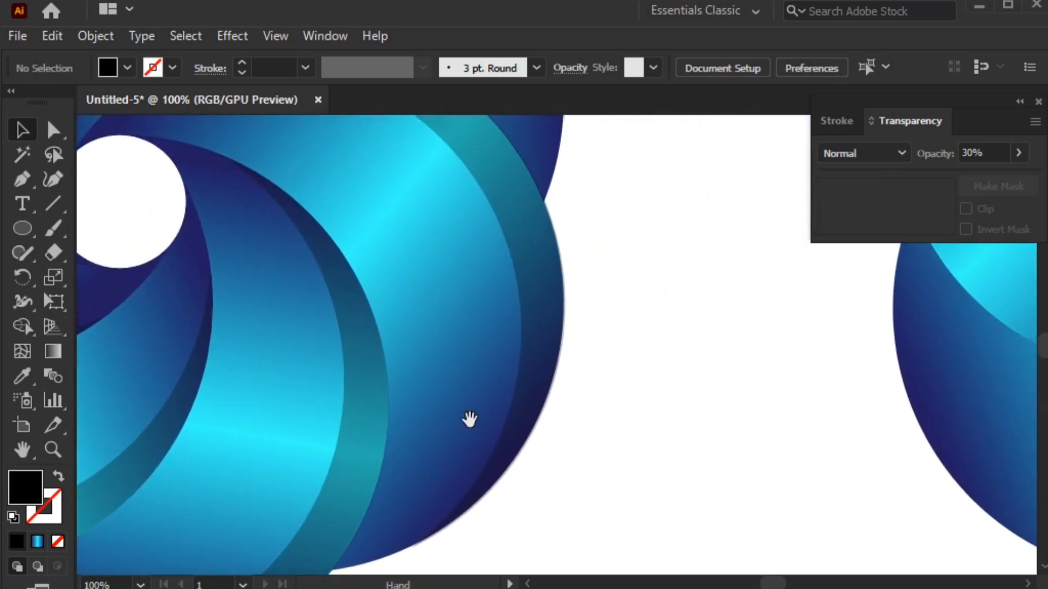
pyautogui.click(558, 327)
pyautogui.click(677, 310)
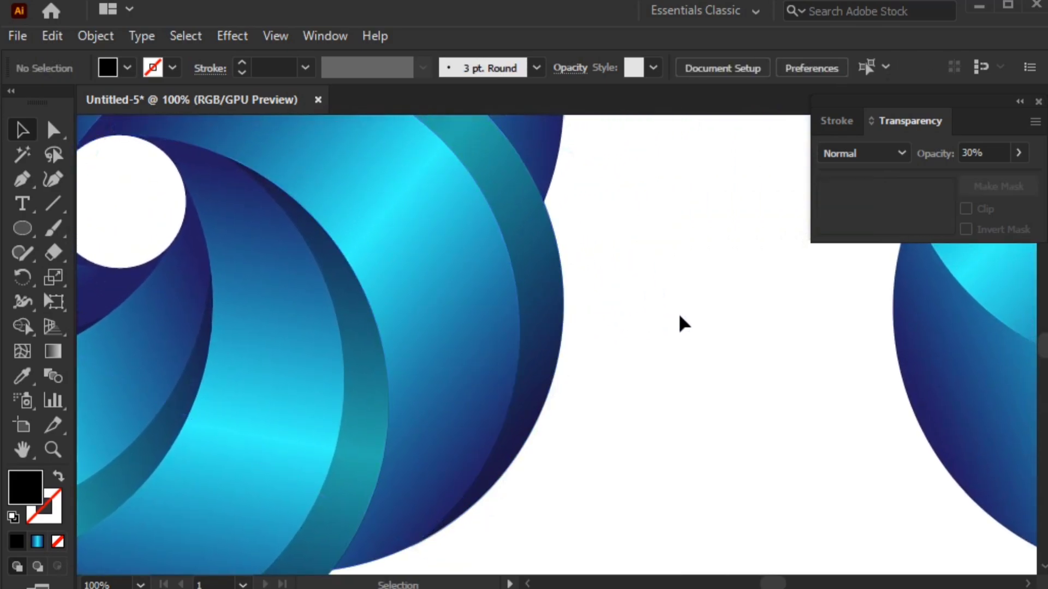
pyautogui.press('space')
pyautogui.moveTo(642, 177); pyautogui.dragTo(669, 519)
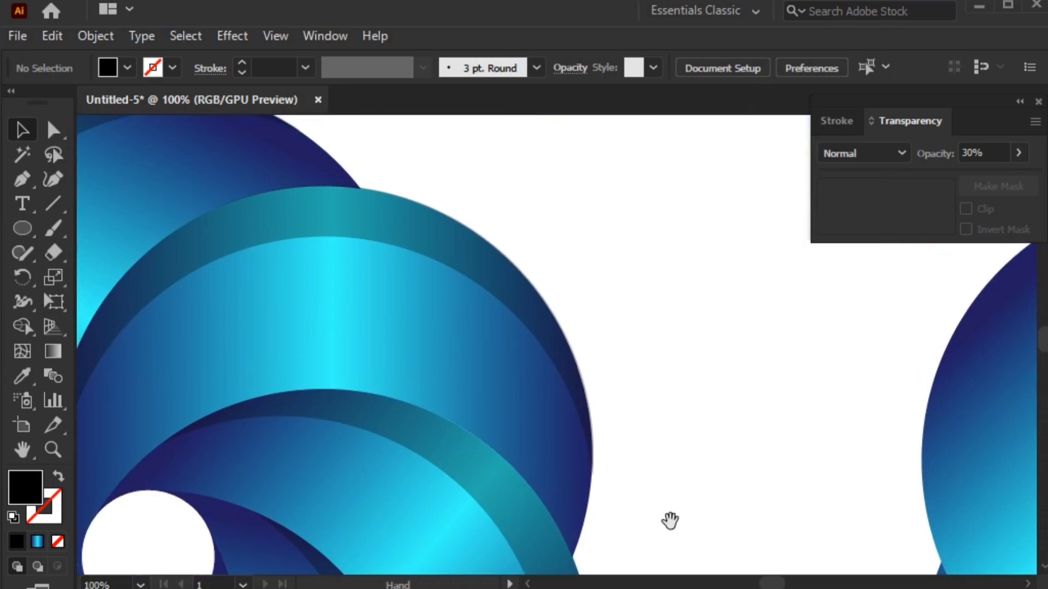
pyautogui.click(463, 266)
pyautogui.click(588, 192)
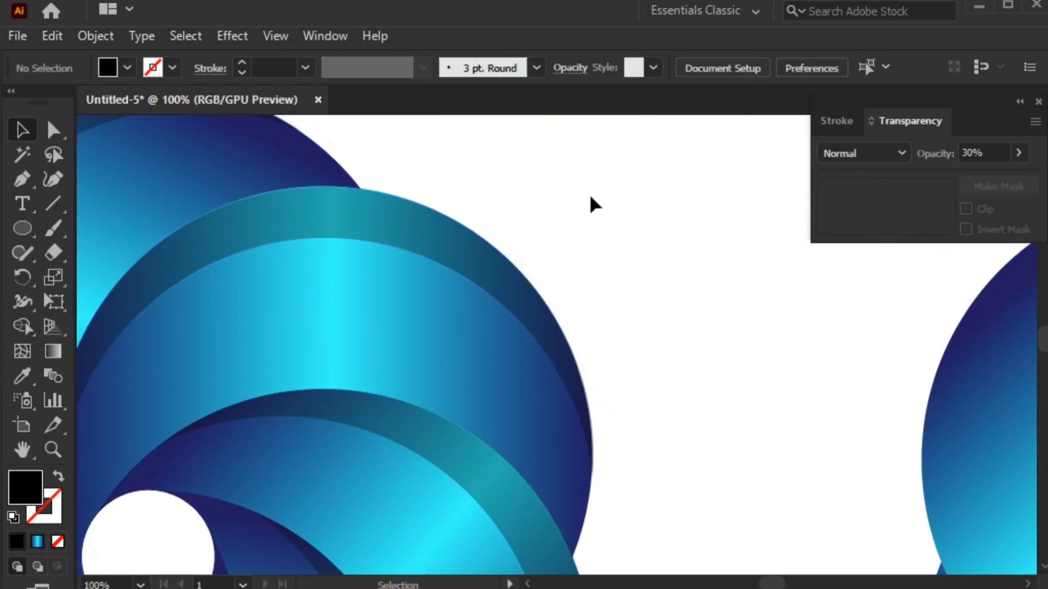
pyautogui.press('space')
pyautogui.moveTo(382, 222)
pyautogui.mouseDown()
pyautogui.moveTo(655, 385)
pyautogui.moveTo(676, 385)
pyautogui.mouseUp()
pyautogui.click(591, 409)
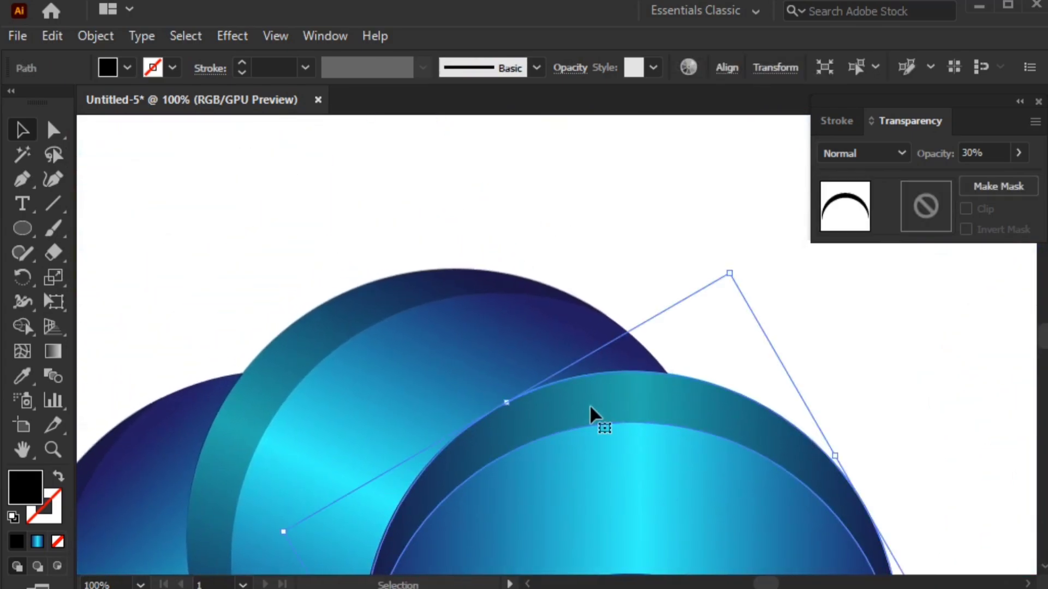
pyautogui.click(580, 227)
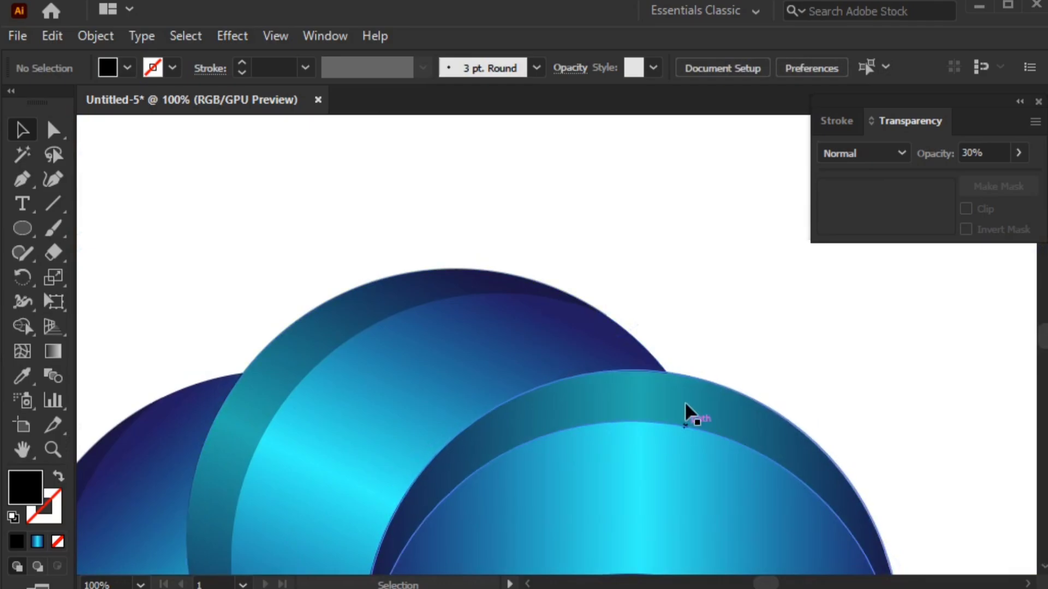
pyautogui.hotkey('ctrl', '-')
pyautogui.hotkey('ctrl', '-')
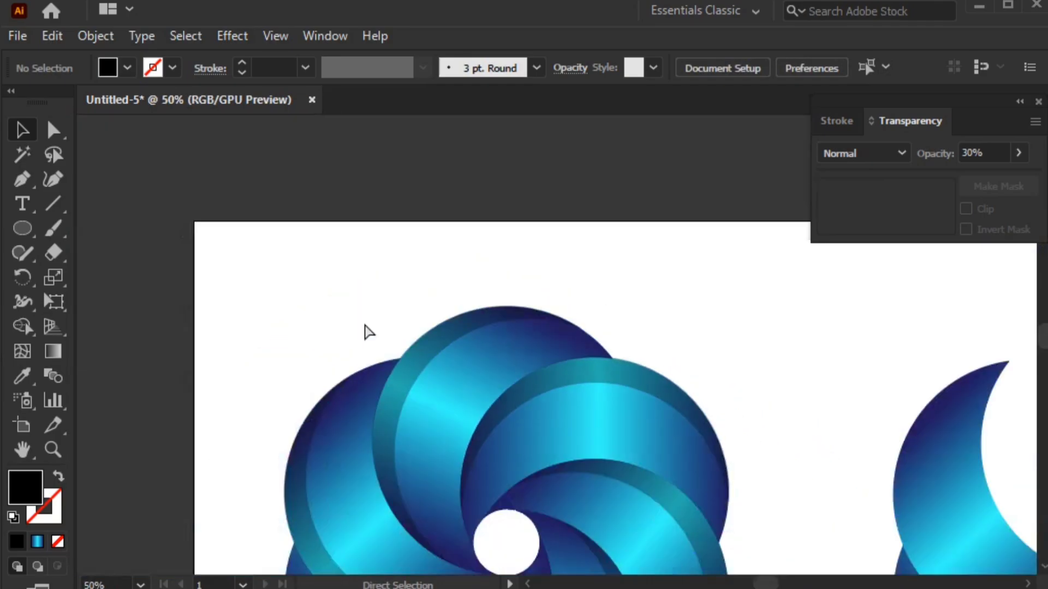
pyautogui.hotkey('ctrl', '-')
pyautogui.moveTo(884, 539); pyautogui.dragTo(705, 422)
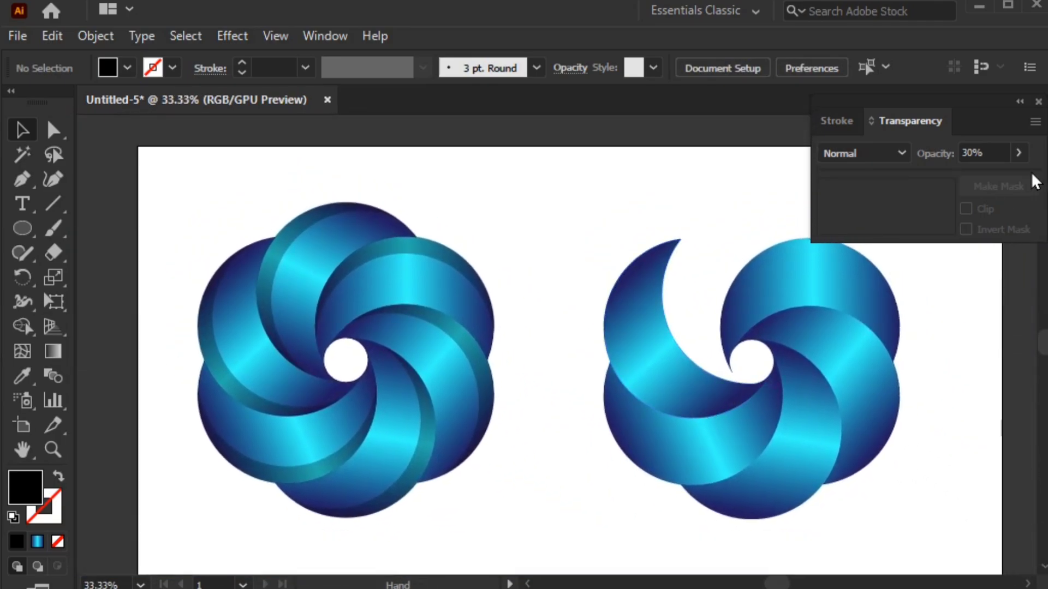
# Close the Transparency panel and delete the unfinished right swirl
pyautogui.click(1038, 101)
pyautogui.moveTo(757, 461); pyautogui.dragTo(946, 532)
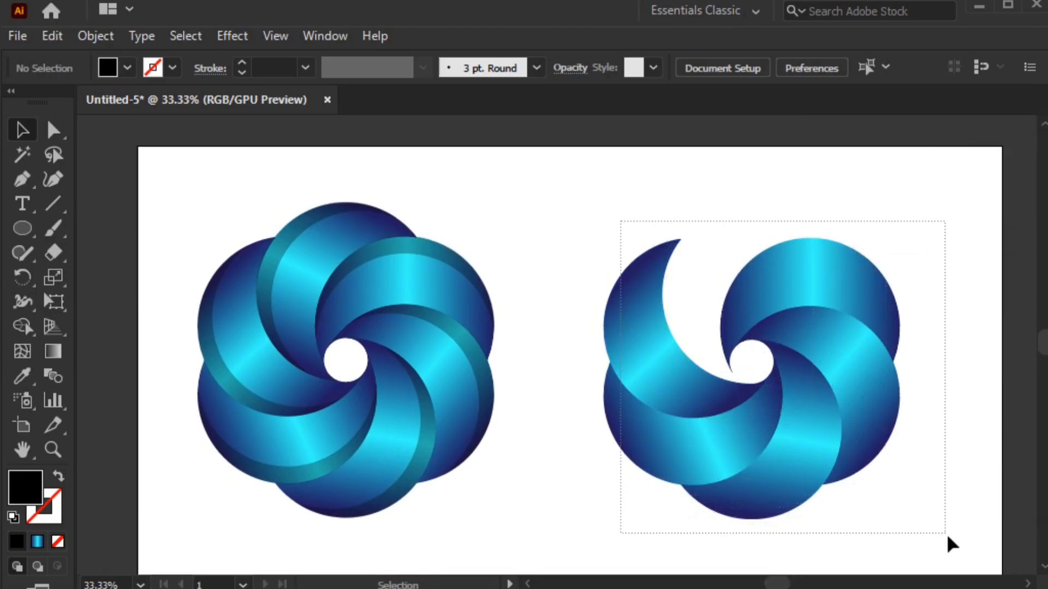
pyautogui.press('Delete')
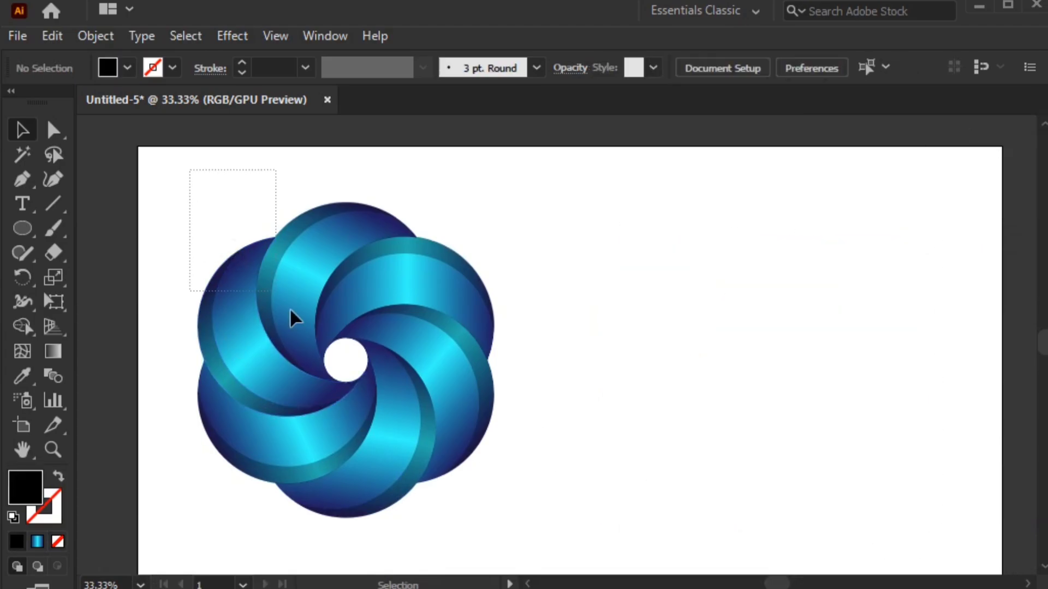
# Move the finished left swirl to the artboard centre and check the result
pyautogui.moveTo(290, 308); pyautogui.dragTo(545, 537)
pyautogui.moveTo(386, 376); pyautogui.dragTo(620, 369)
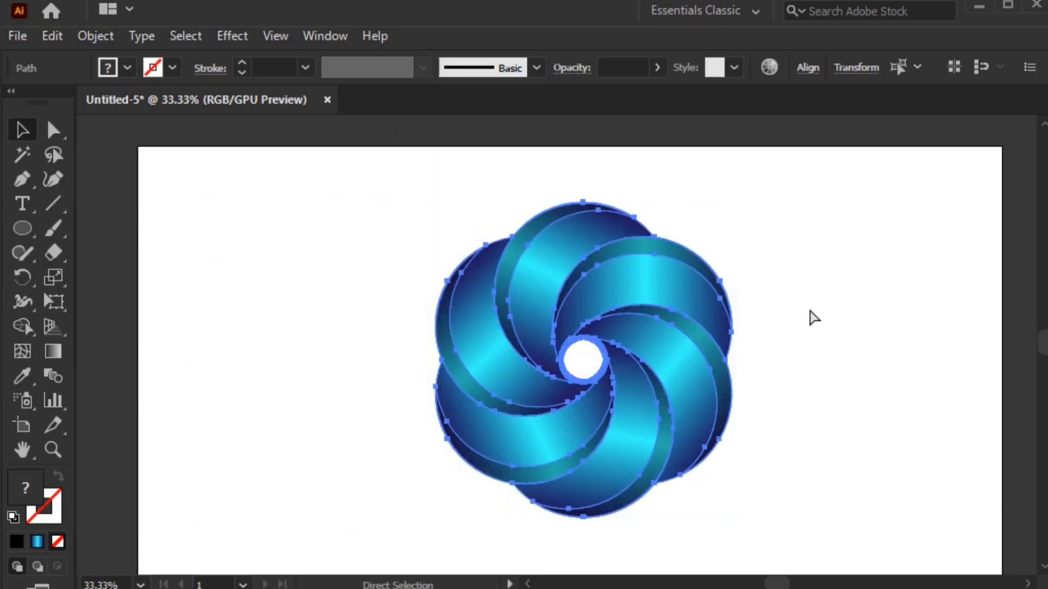
pyautogui.hotkey('ctrl', 'shift', 'a')
pyautogui.hotkey('ctrl', '=')
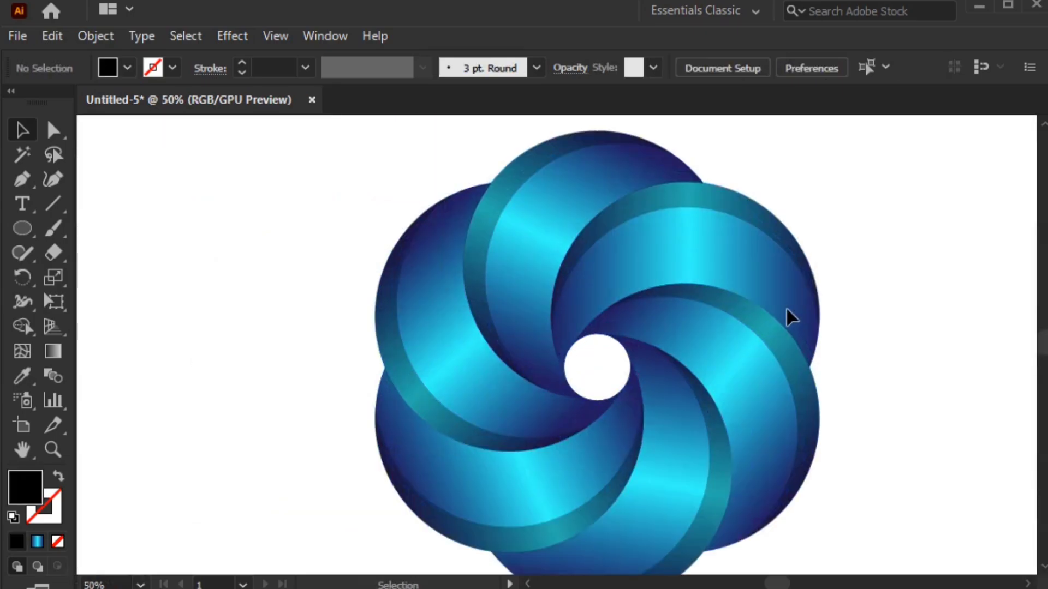
pyautogui.moveTo(763, 386); pyautogui.dragTo(709, 365)
pyautogui.hotkey('ctrl', '-')
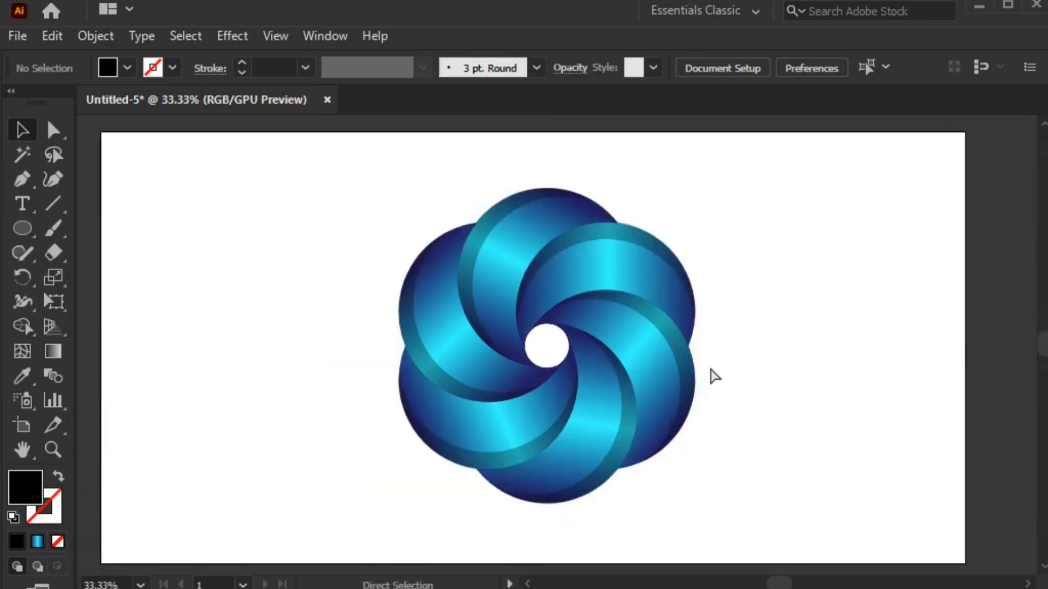